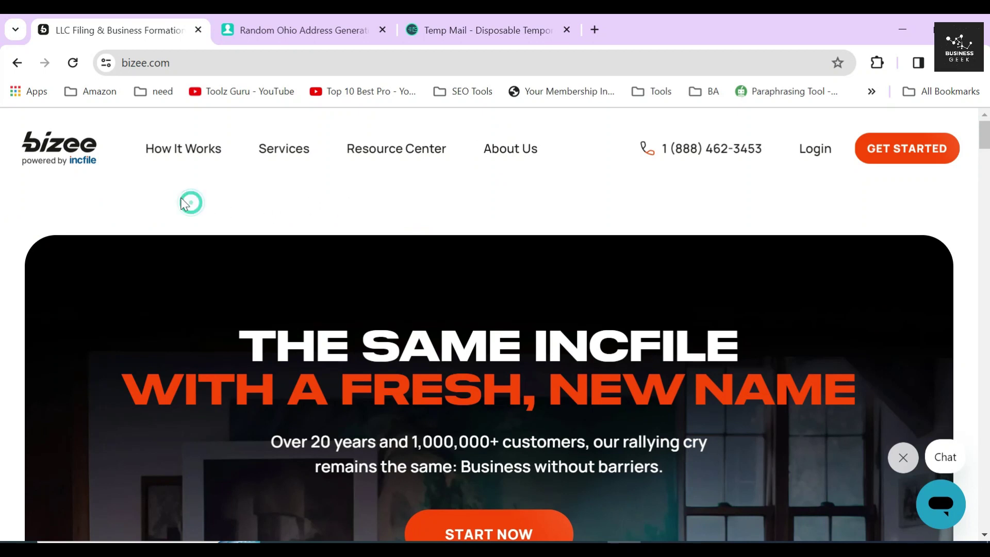
{"action": "scroll", "coordinate": [505, 256], "scroll_direction": "down", "scroll_amount": 12}
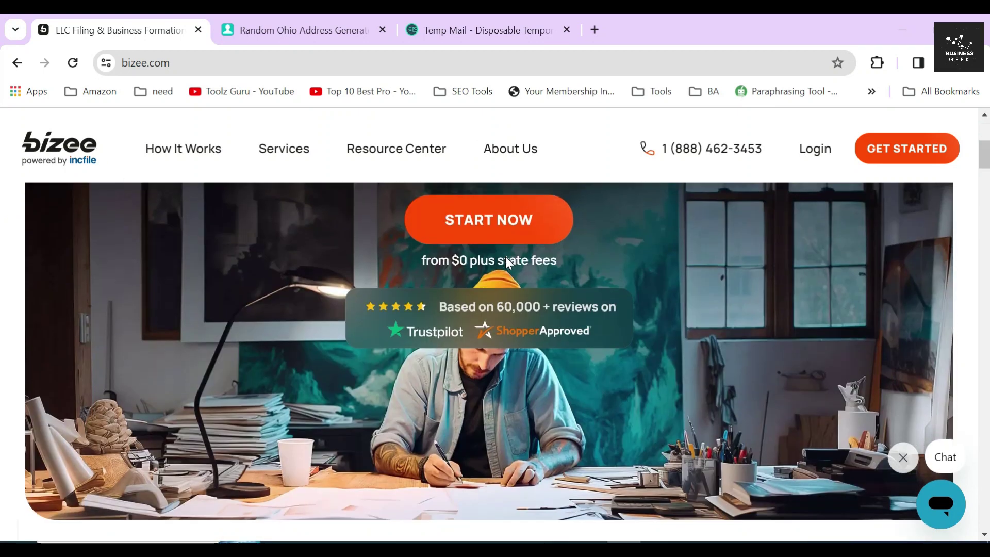
{"action": "left_click_drag", "start_coordinate": [325, 279], "coordinate": [769, 318]}
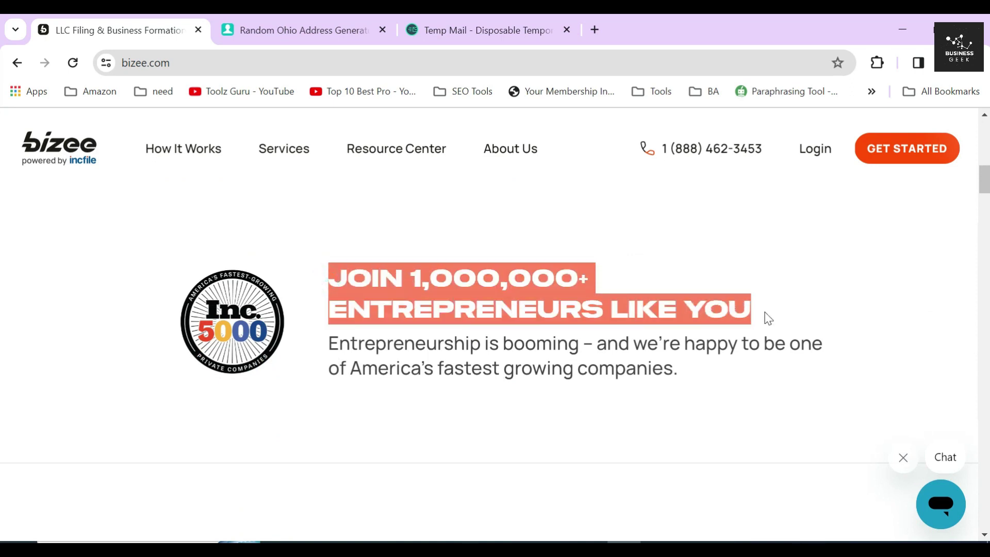
{"action": "left_click", "coordinate": [469, 355]}
{"action": "left_click_drag", "start_coordinate": [328, 343], "coordinate": [681, 380]}
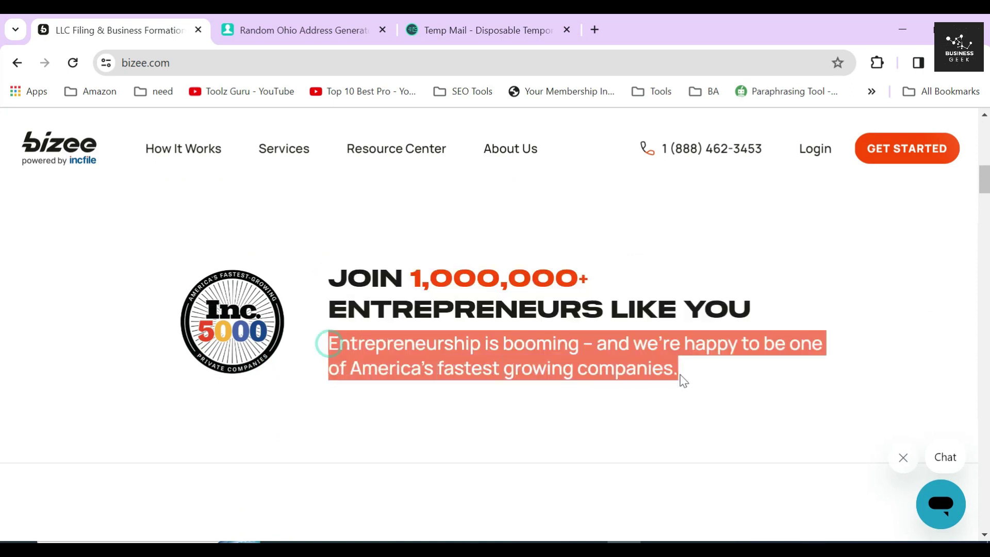
{"action": "left_click", "coordinate": [479, 383]}
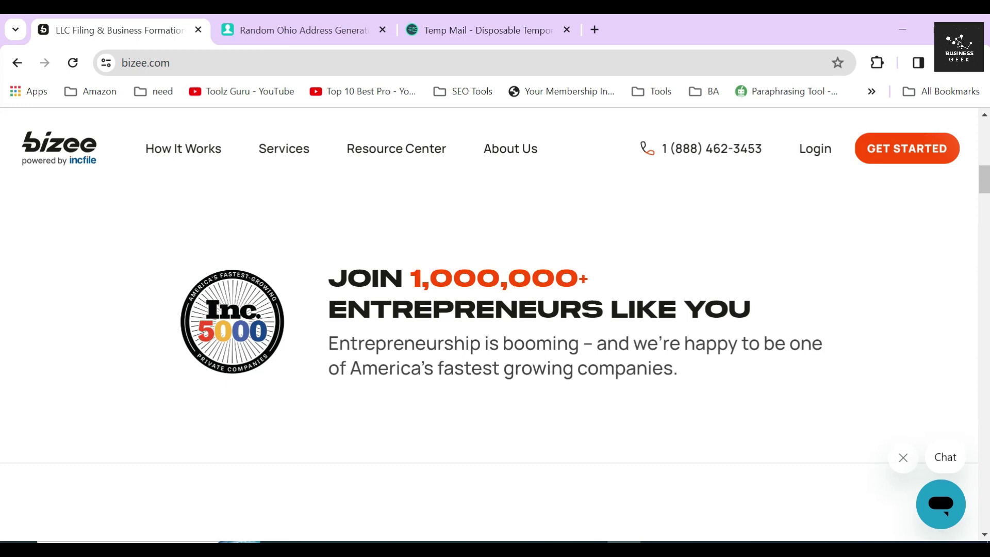
{"action": "scroll", "coordinate": [521, 286], "scroll_direction": "up", "scroll_amount": 5}
{"action": "left_click_drag", "start_coordinate": [421, 266], "coordinate": [635, 294]}
{"action": "scroll", "coordinate": [634, 293], "scroll_direction": "down", "scroll_amount": 15}
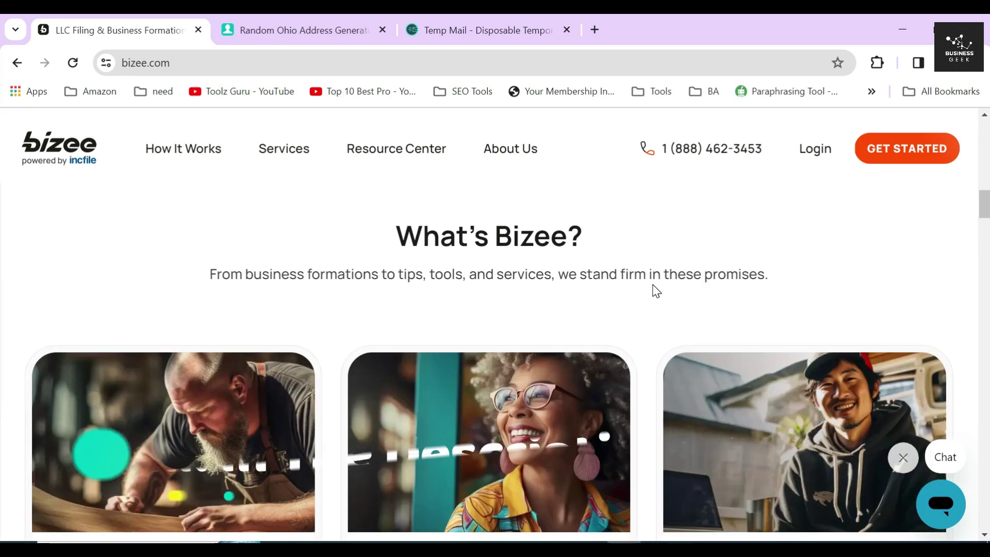
{"action": "scroll", "coordinate": [665, 310], "scroll_direction": "up", "scroll_amount": 6}
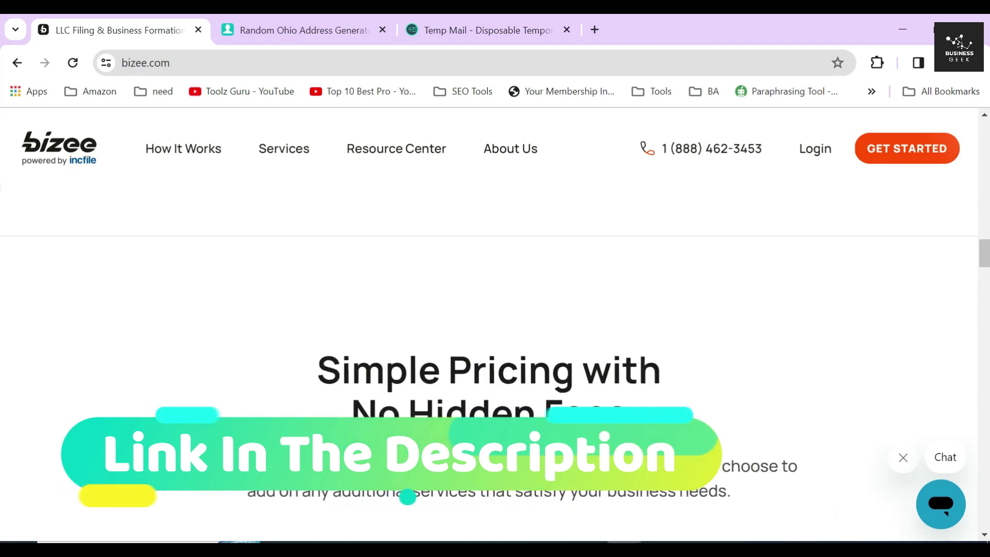
{"action": "left_click_drag", "start_coordinate": [306, 360], "coordinate": [665, 415]}
{"action": "scroll", "coordinate": [668, 395], "scroll_direction": "down", "scroll_amount": 2}
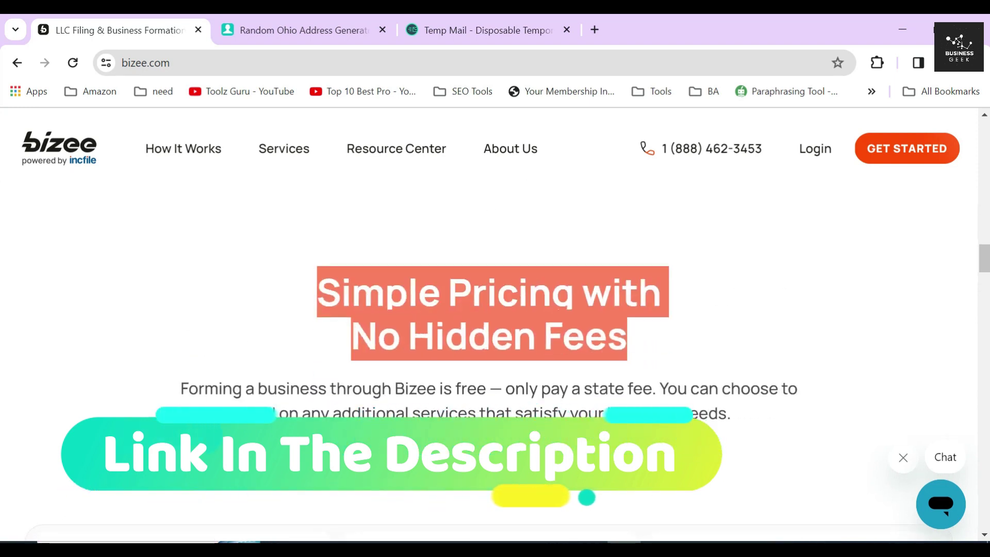
{"action": "left_click_drag", "start_coordinate": [507, 389], "coordinate": [659, 390]}
{"action": "scroll", "coordinate": [2, 249], "scroll_direction": "up", "scroll_amount": 11}
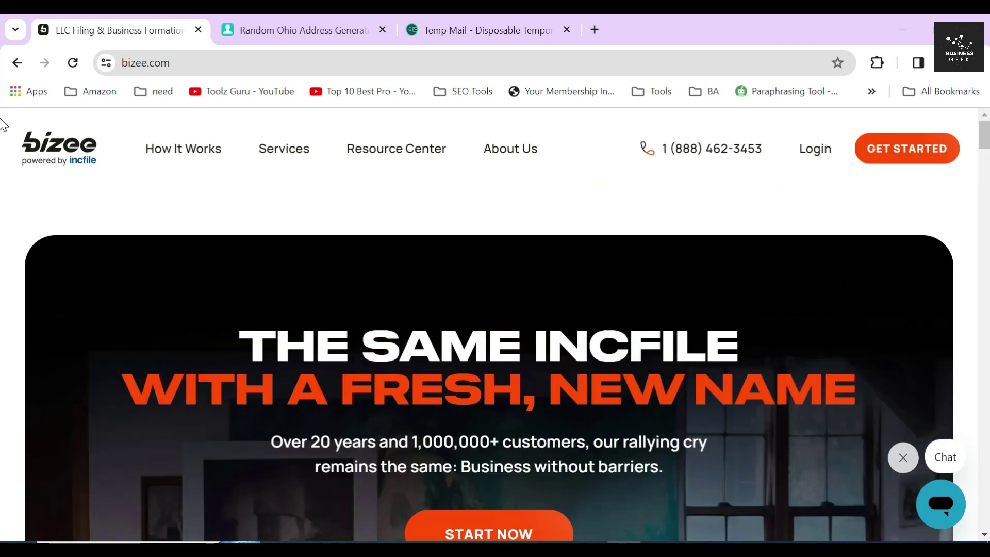
- Open Form a C Corporation from the Services menu and start a new order
{"action": "mouse_move", "coordinate": [292, 155]}
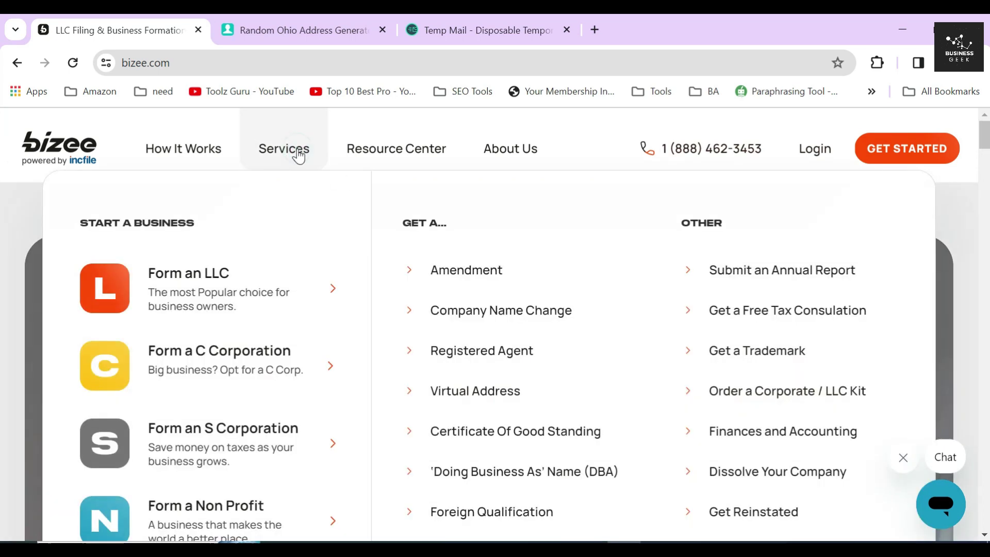
{"action": "left_click", "coordinate": [218, 352]}
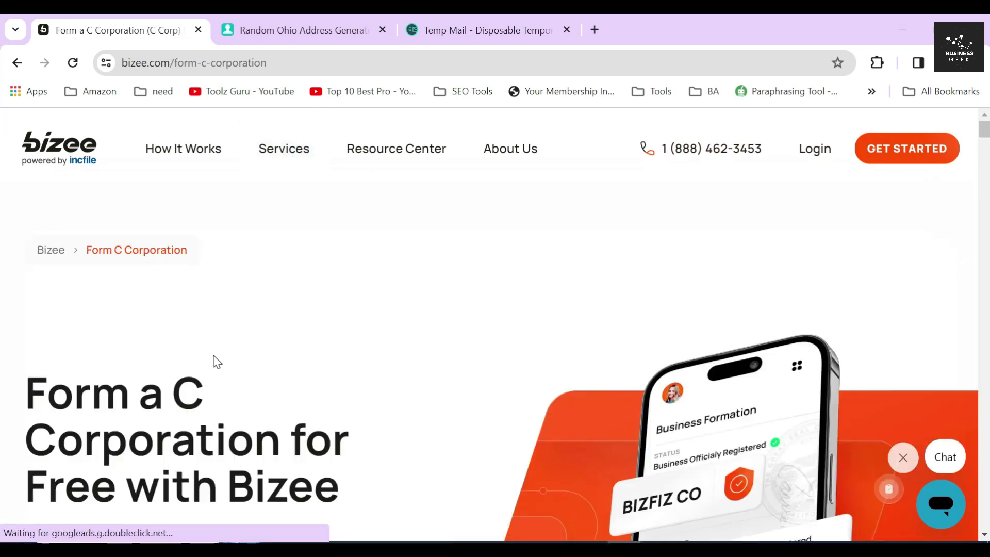
{"action": "scroll", "coordinate": [325, 302], "scroll_direction": "down", "scroll_amount": 2}
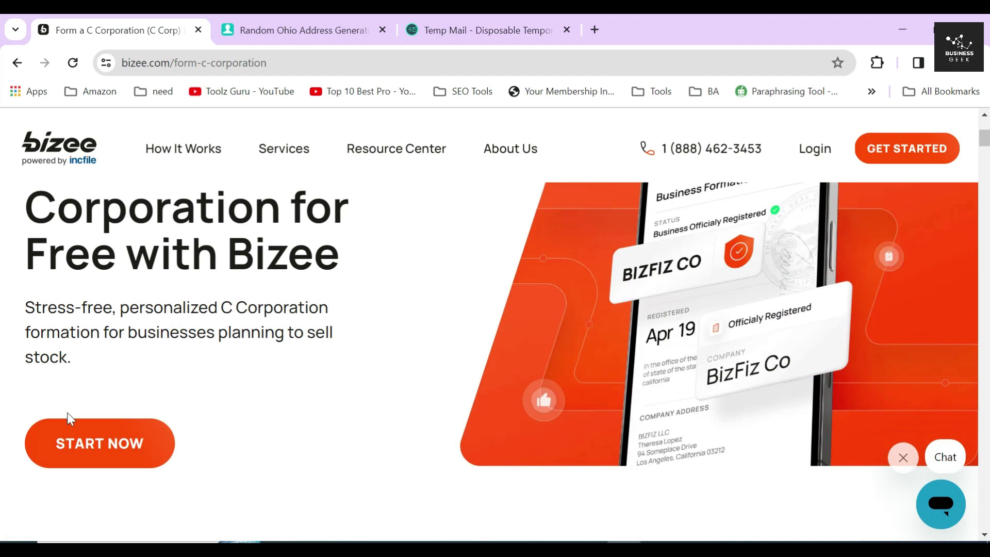
{"action": "left_click", "coordinate": [84, 453]}
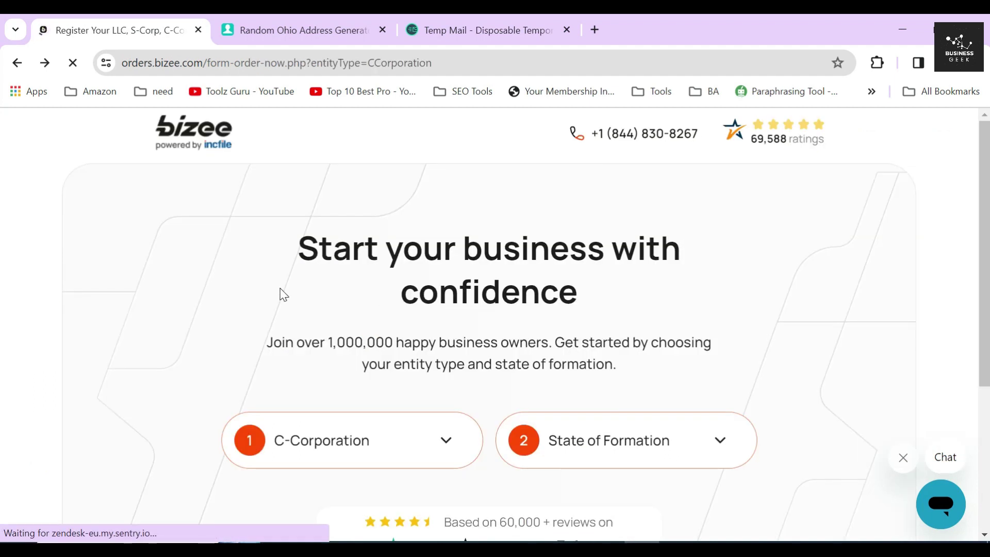
- Keep C-Corporation as the entity type and choose Ohio as the state of formation
{"action": "scroll", "coordinate": [281, 281], "scroll_direction": "down", "scroll_amount": 4}
{"action": "left_click", "coordinate": [339, 207]}
{"action": "left_click", "coordinate": [307, 362]}
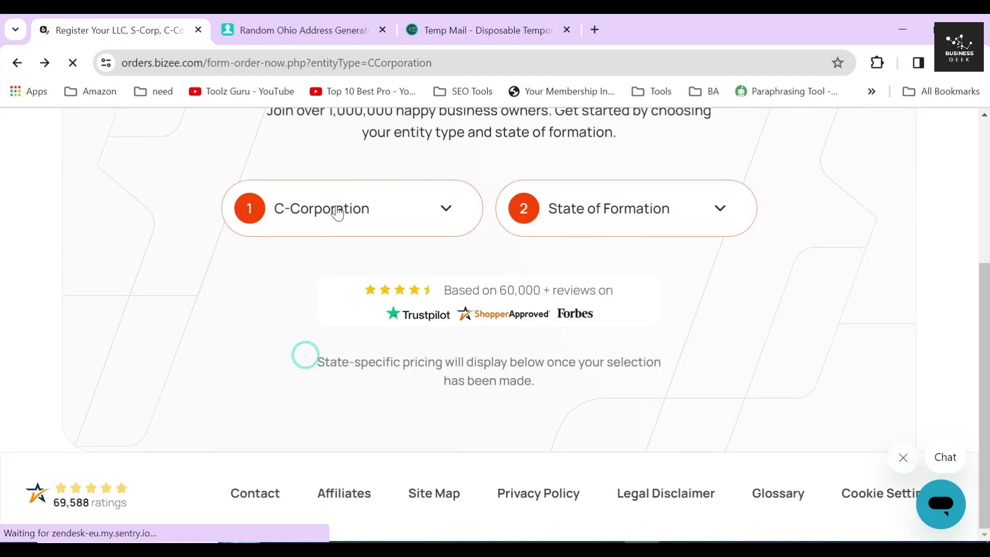
{"action": "left_click", "coordinate": [631, 221]}
{"action": "scroll", "coordinate": [601, 379], "scroll_direction": "down", "scroll_amount": 20}
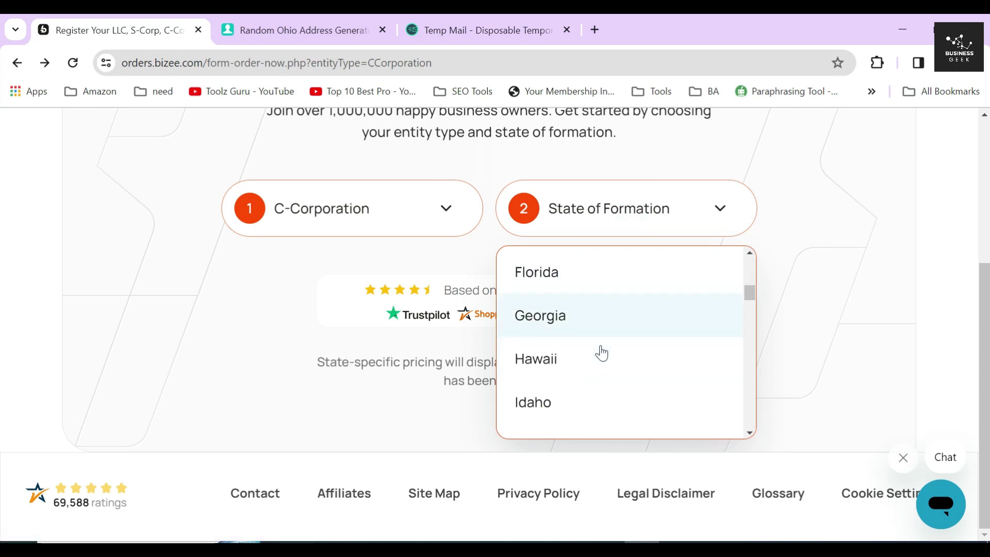
{"action": "scroll", "coordinate": [601, 347], "scroll_direction": "down", "scroll_amount": 3}
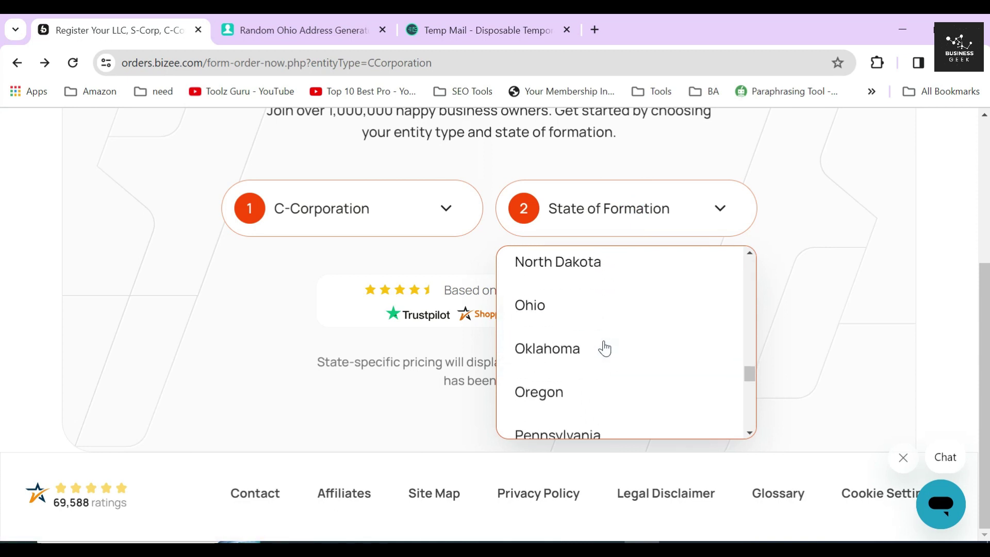
{"action": "left_click", "coordinate": [548, 309]}
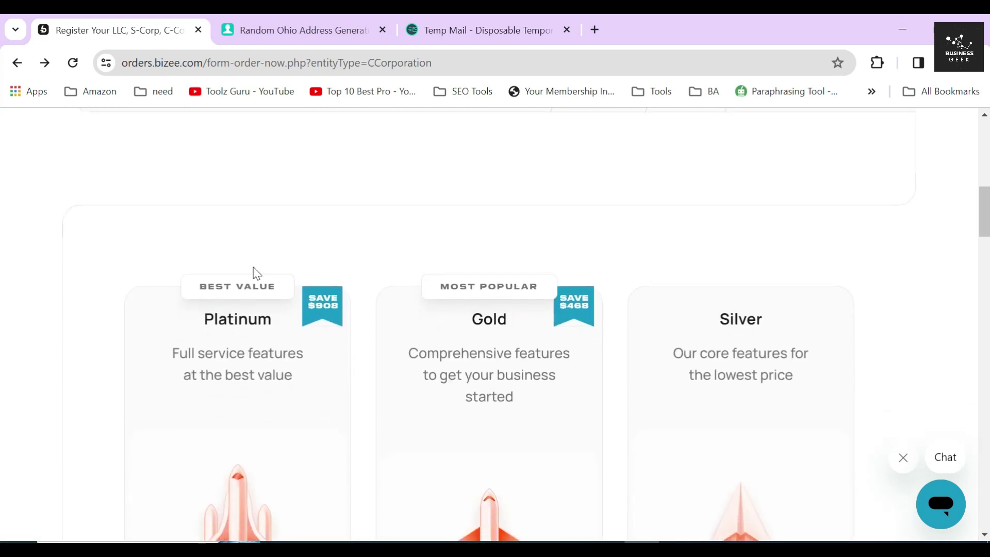
- Review the Silver package name and its $125 price
{"action": "left_click", "coordinate": [634, 268]}
{"action": "scroll", "coordinate": [636, 274], "scroll_direction": "down", "scroll_amount": 4}
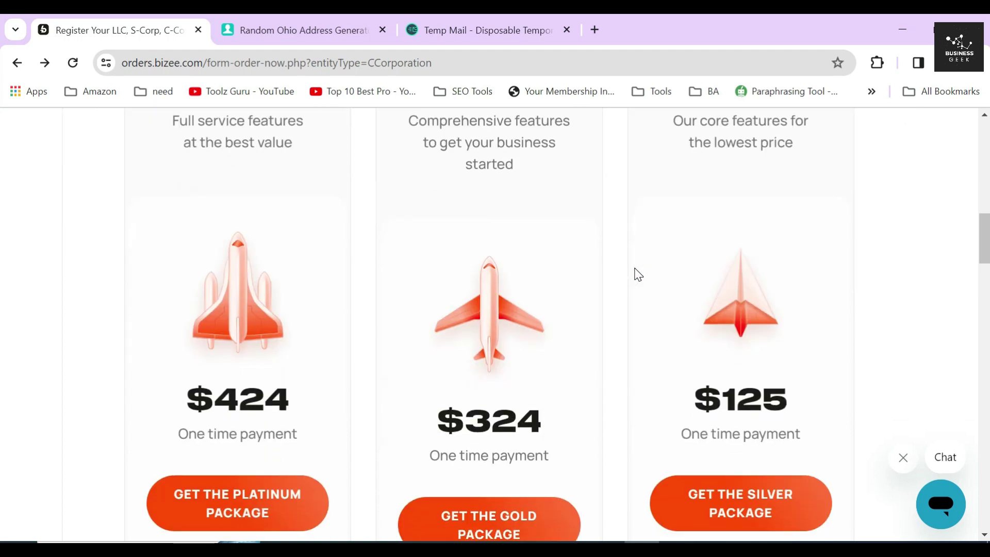
{"action": "scroll", "coordinate": [638, 274], "scroll_direction": "up", "scroll_amount": 2}
{"action": "left_click_drag", "start_coordinate": [719, 164], "coordinate": [780, 166]}
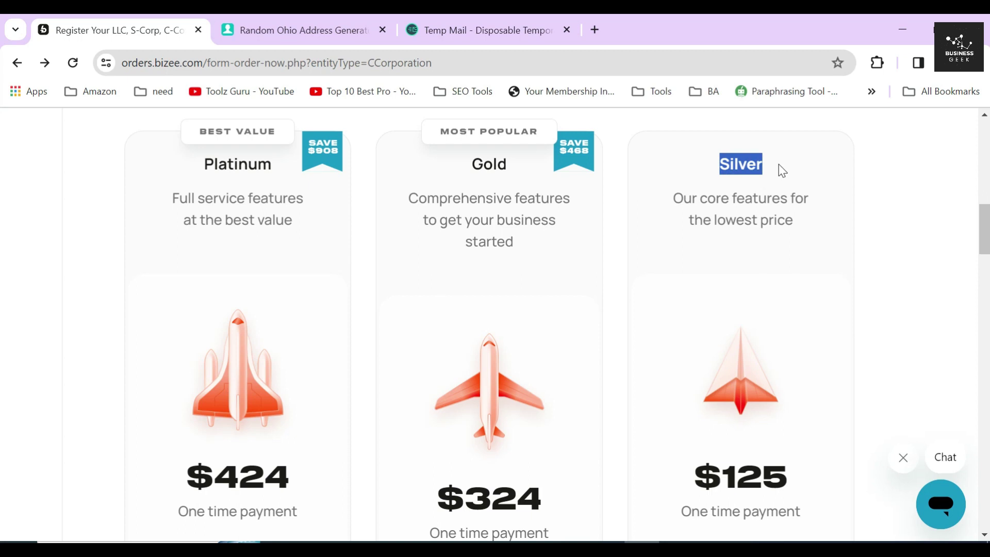
{"action": "scroll", "coordinate": [768, 214], "scroll_direction": "down", "scroll_amount": 4}
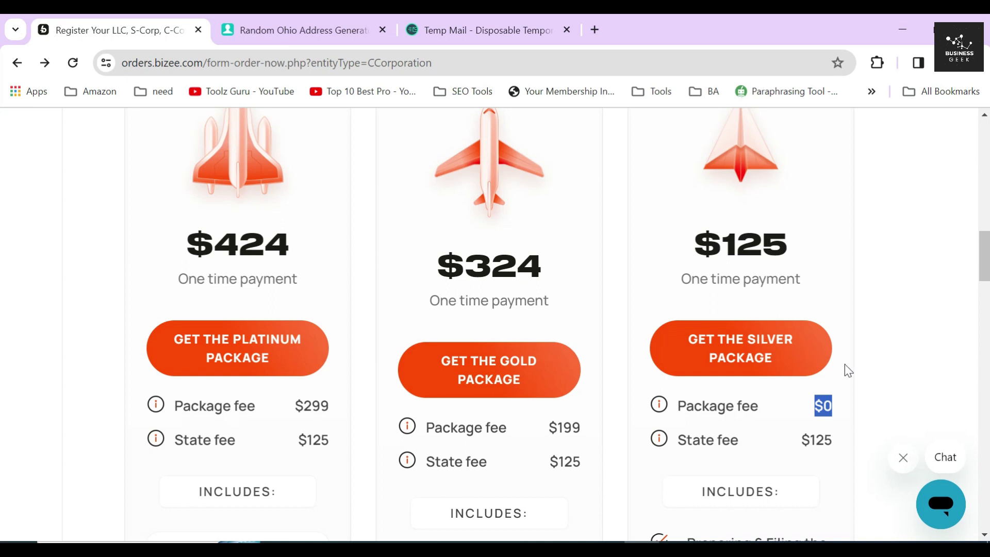
{"action": "scroll", "coordinate": [842, 364], "scroll_direction": "up", "scroll_amount": 2}
{"action": "left_click_drag", "start_coordinate": [694, 321], "coordinate": [789, 322]}
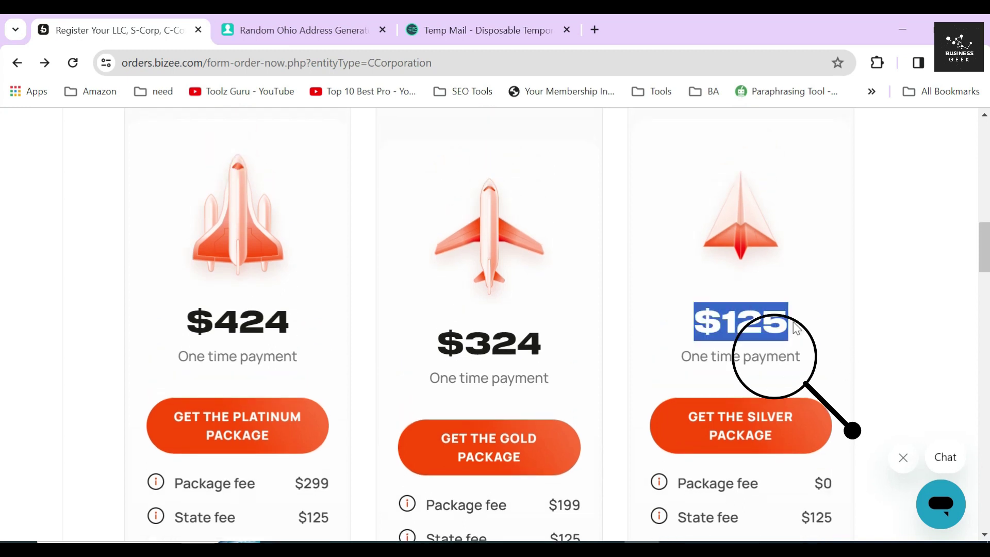
{"action": "left_click", "coordinate": [635, 330]}
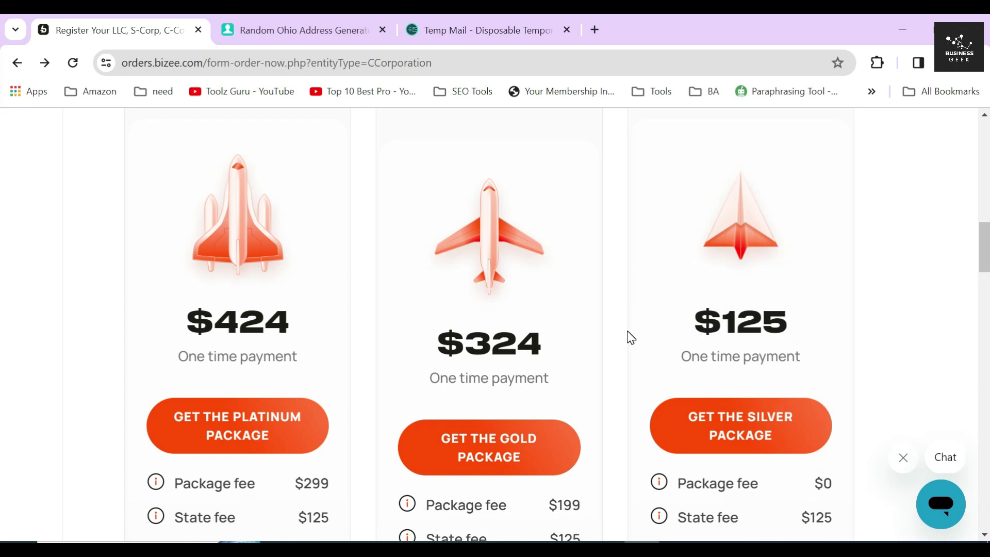
- Review Silver's features: articles filing, unlimited name searches, free registered agent, phone and email support
{"action": "scroll", "coordinate": [631, 335], "scroll_direction": "down", "scroll_amount": 5}
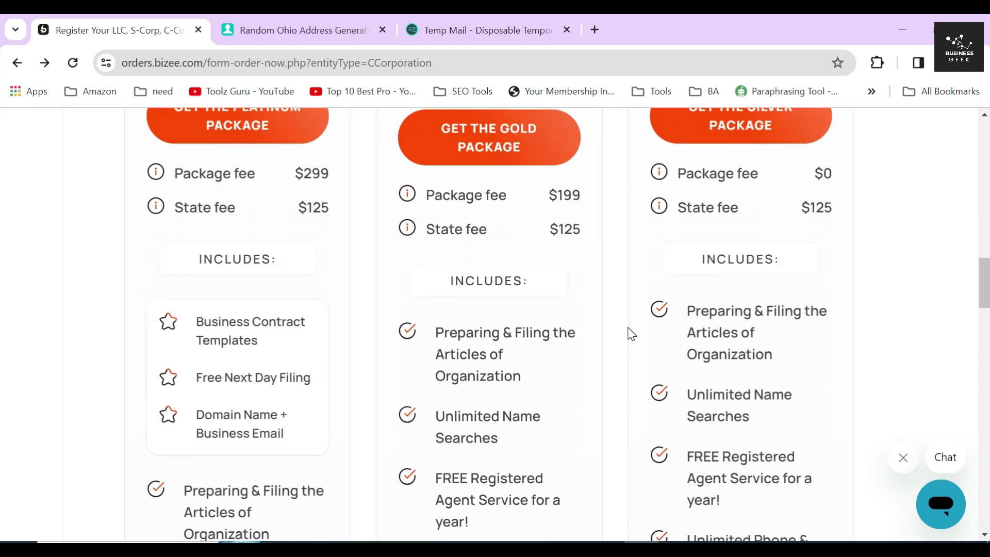
{"action": "left_click_drag", "start_coordinate": [688, 304], "coordinate": [780, 355]}
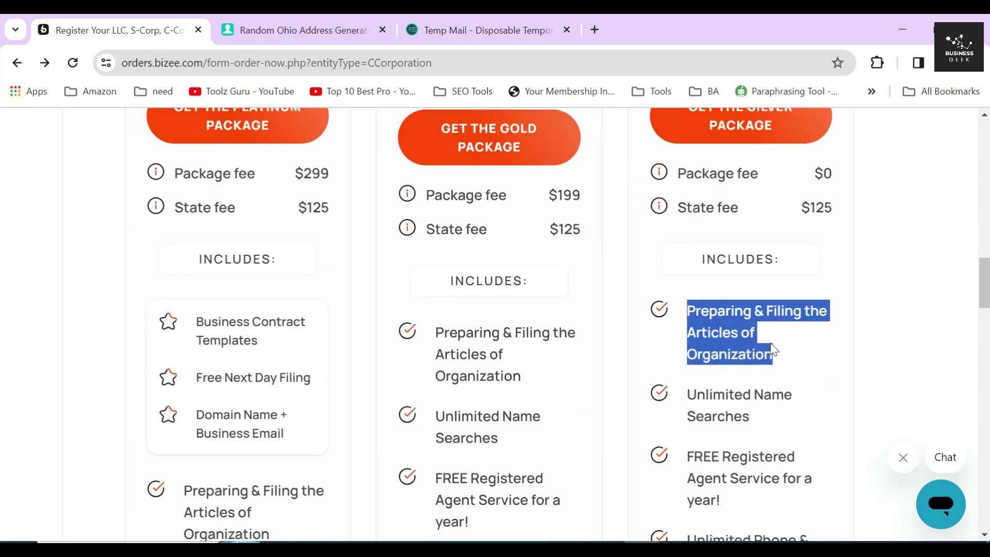
{"action": "scroll", "coordinate": [765, 329], "scroll_direction": "down", "scroll_amount": 3}
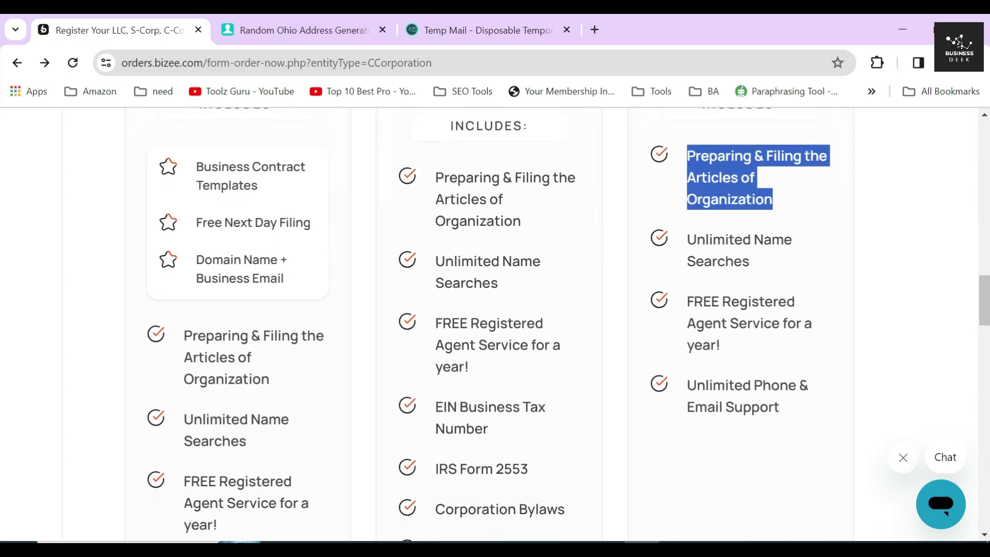
{"action": "left_click_drag", "start_coordinate": [688, 239], "coordinate": [777, 263]}
{"action": "triple_click", "coordinate": [720, 301]}
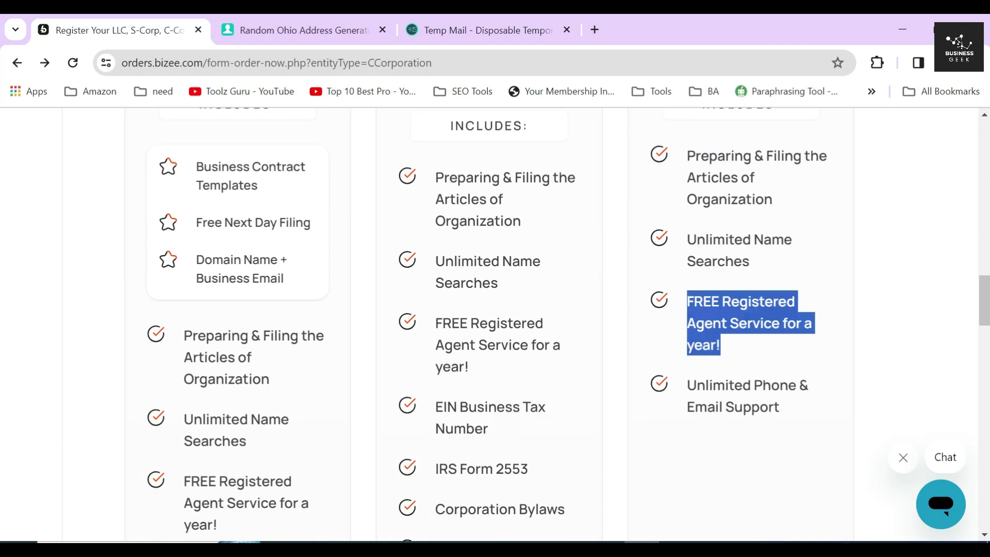
{"action": "triple_click", "coordinate": [742, 385]}
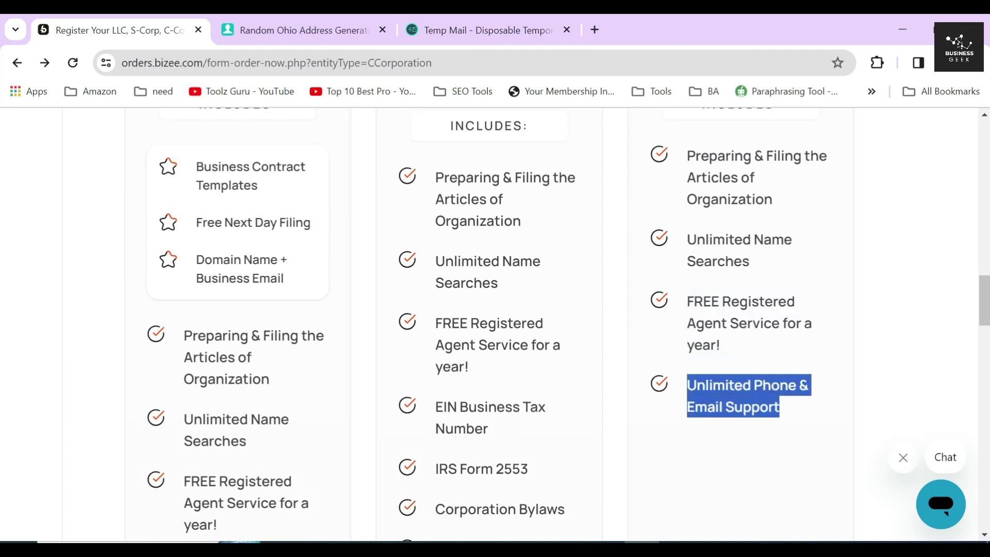
{"action": "left_click", "coordinate": [628, 387]}
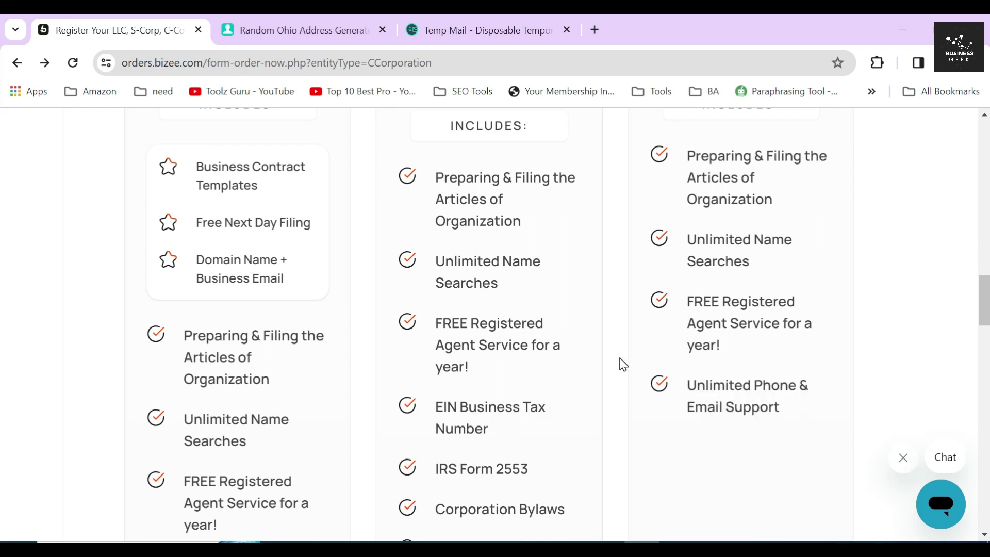
- Scroll back up to the Platinum, Gold and Silver package cards
{"action": "scroll", "coordinate": [623, 364], "scroll_direction": "up", "scroll_amount": 5}
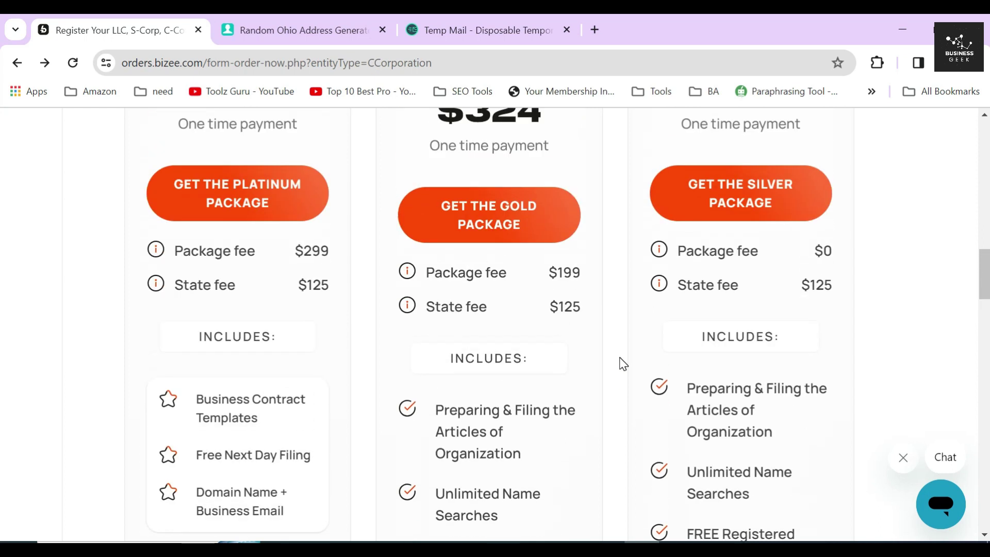
{"action": "scroll", "coordinate": [623, 364], "scroll_direction": "up", "scroll_amount": 2}
{"action": "scroll", "coordinate": [623, 364], "scroll_direction": "up", "scroll_amount": 5}
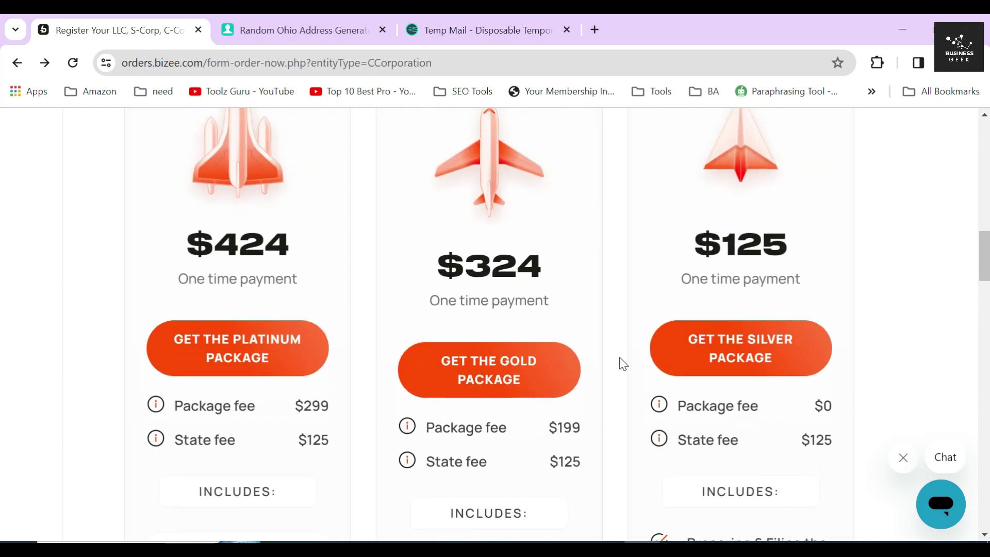
{"action": "scroll", "coordinate": [623, 364], "scroll_direction": "up", "scroll_amount": 2}
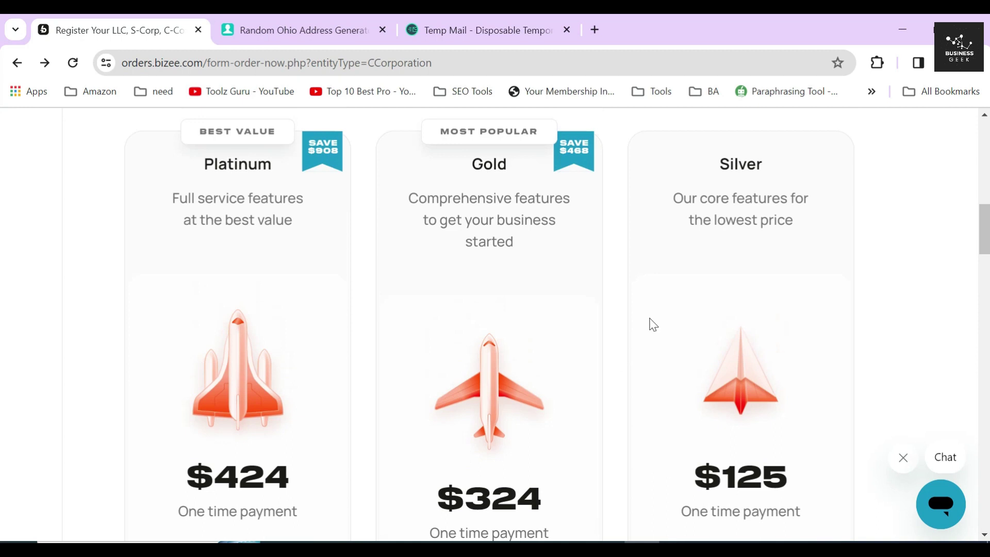
- Compare Gold's $324 price with its $199 package fee and $125 state fee
{"action": "left_click_drag", "start_coordinate": [674, 198], "coordinate": [792, 221]}
{"action": "left_click", "coordinate": [619, 168]}
{"action": "double_click", "coordinate": [490, 164]}
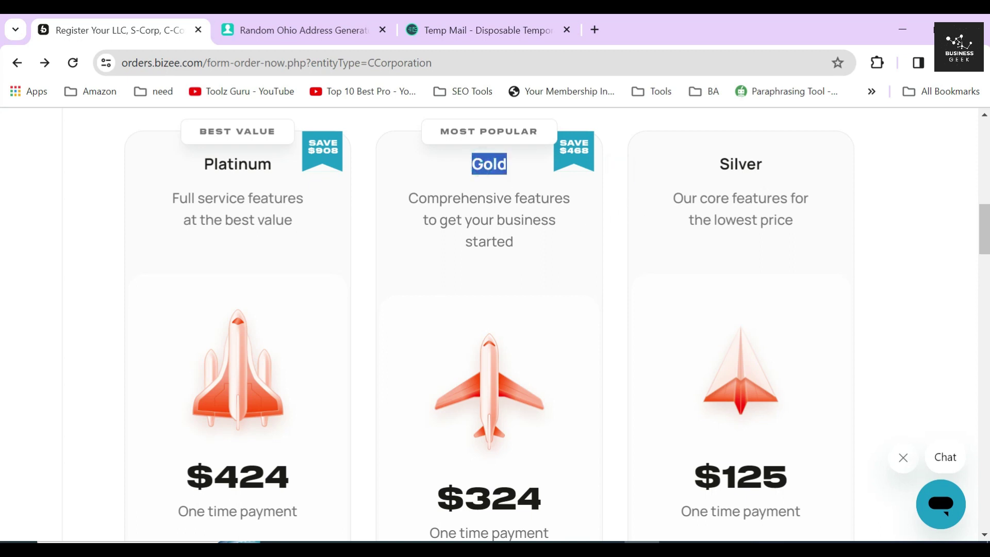
{"action": "scroll", "coordinate": [495, 217], "scroll_direction": "down", "scroll_amount": 3}
{"action": "left_click_drag", "start_coordinate": [436, 265], "coordinate": [568, 265]}
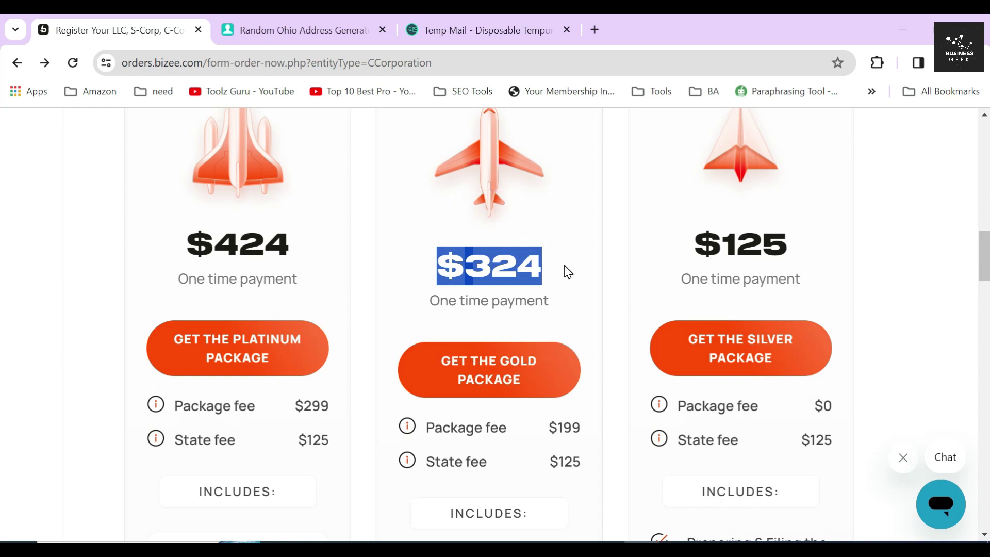
{"action": "left_click", "coordinate": [565, 268]}
{"action": "scroll", "coordinate": [536, 271], "scroll_direction": "down", "scroll_amount": 3}
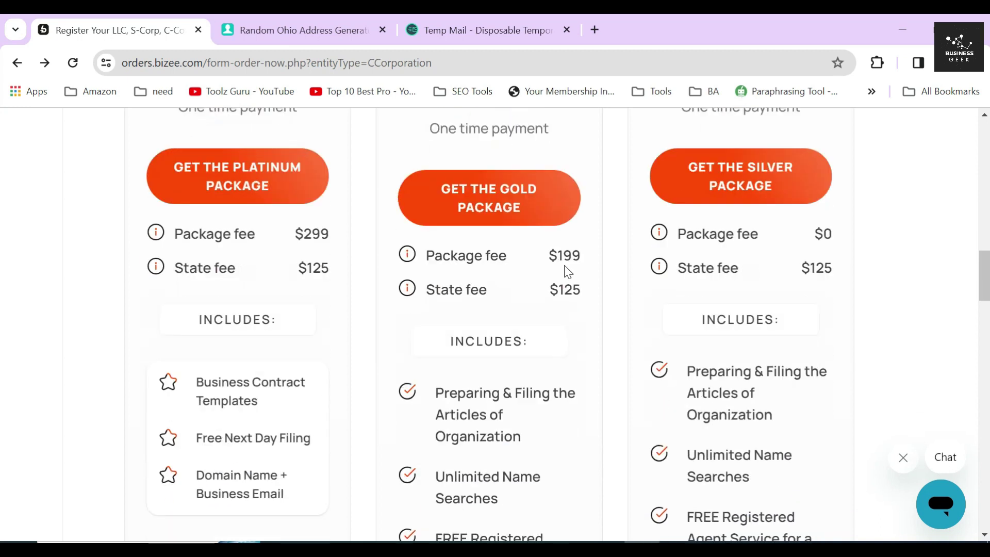
{"action": "left_click_drag", "start_coordinate": [423, 195], "coordinate": [581, 203]}
{"action": "left_click_drag", "start_coordinate": [427, 229], "coordinate": [584, 238]}
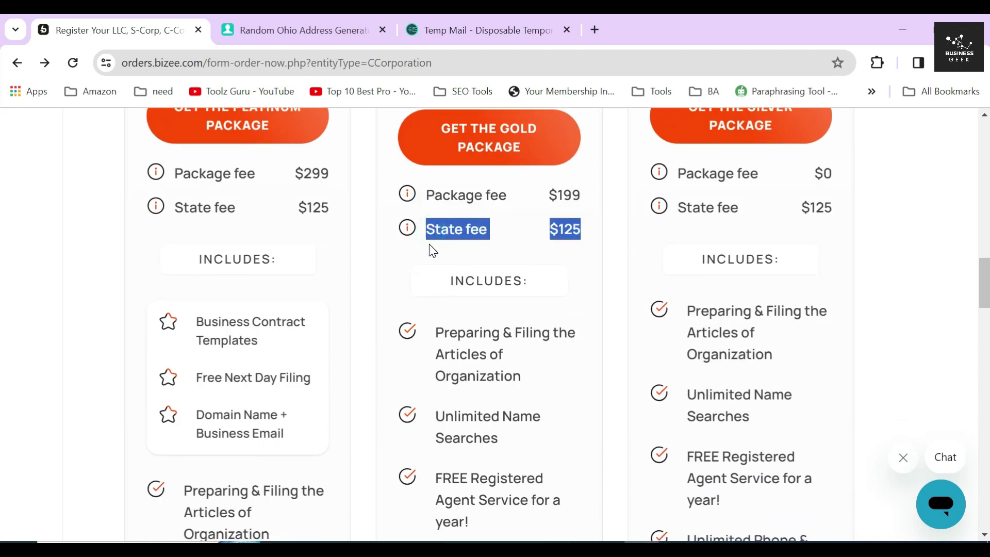
{"action": "mouse_move", "coordinate": [407, 194]}
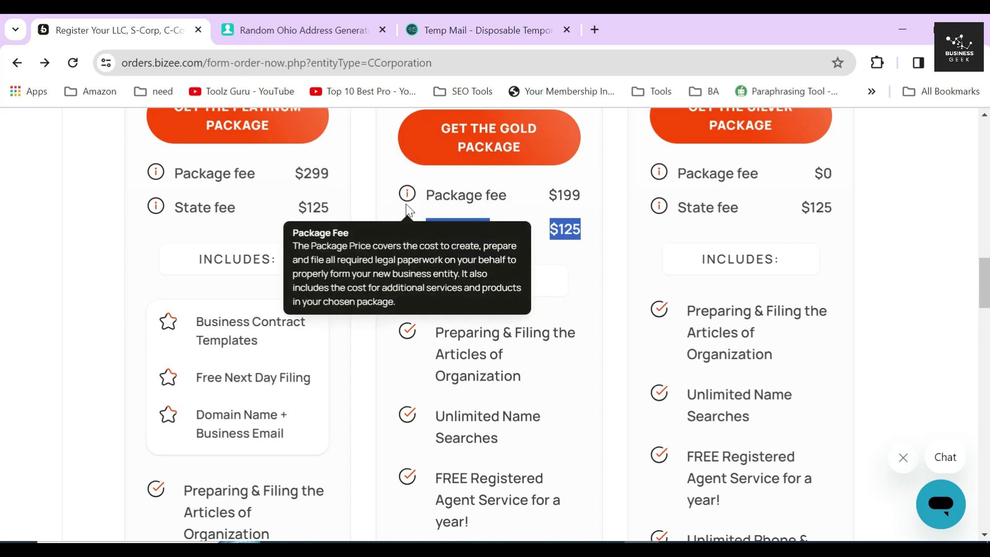
{"action": "mouse_move", "coordinate": [408, 228]}
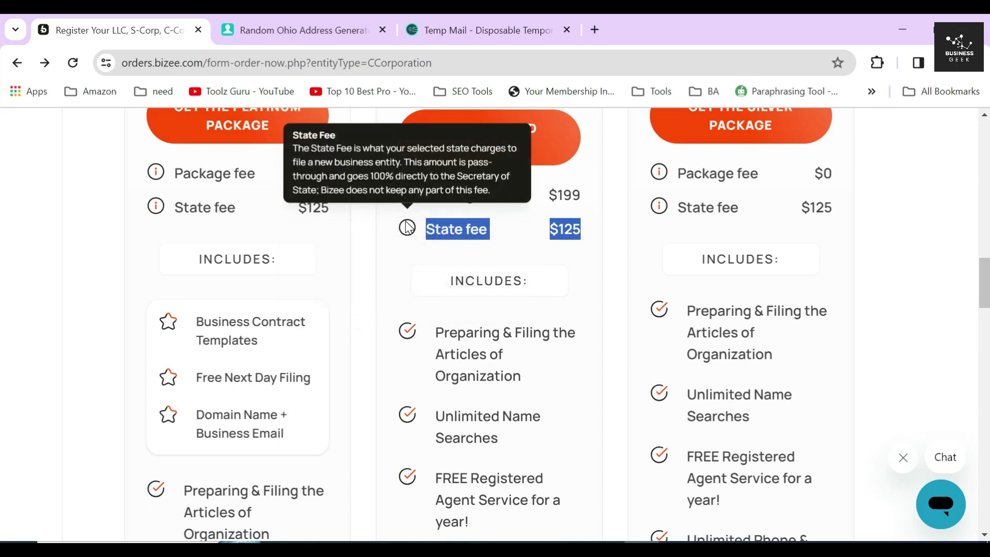
{"action": "left_click", "coordinate": [386, 232]}
- Review Gold's extras: EIN Business Tax Number, Form 2553, Business Banking Account, Business Tax Consultation
{"action": "scroll", "coordinate": [387, 232], "scroll_direction": "down", "scroll_amount": 3}
{"action": "left_click", "coordinate": [387, 180]}
{"action": "left_click", "coordinate": [388, 269]}
{"action": "left_click", "coordinate": [391, 333]}
{"action": "scroll", "coordinate": [405, 305], "scroll_direction": "down", "scroll_amount": 5}
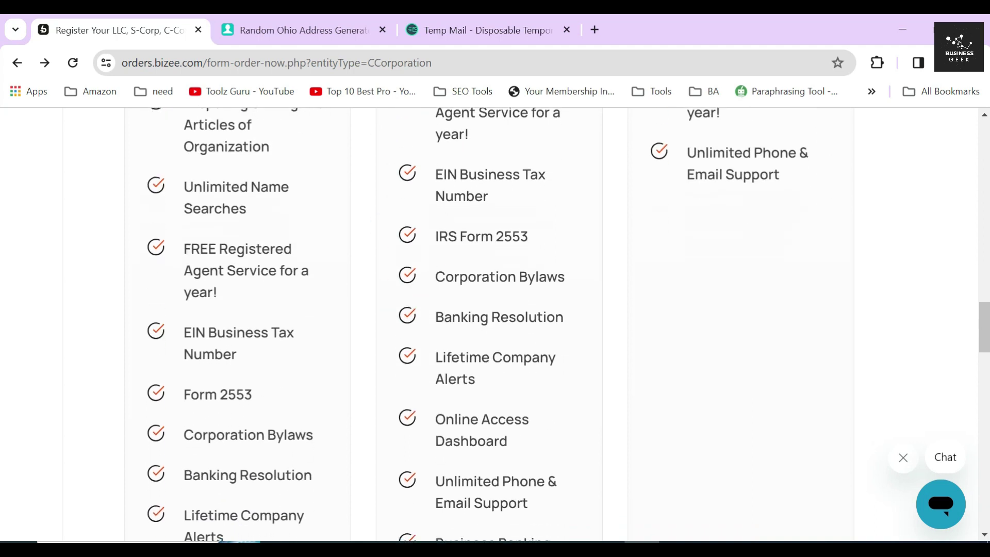
{"action": "left_click_drag", "start_coordinate": [433, 170], "coordinate": [502, 193]}
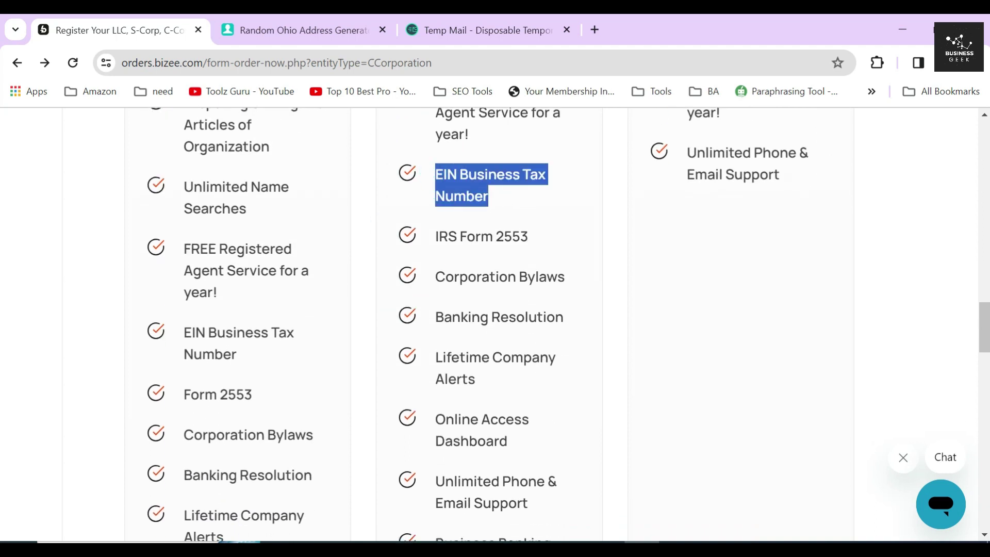
{"action": "left_click_drag", "start_coordinate": [460, 236], "coordinate": [529, 239]}
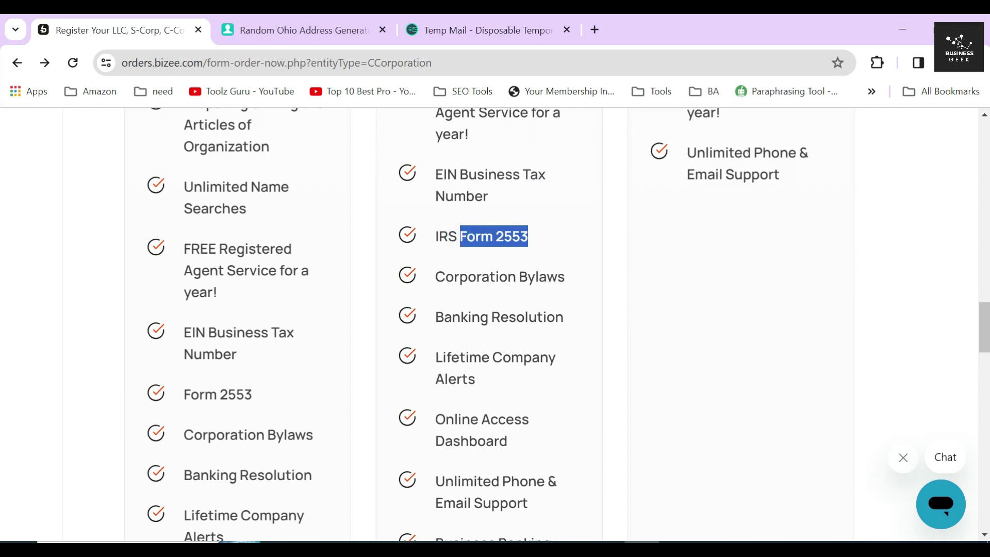
{"action": "left_click_drag", "start_coordinate": [434, 276], "coordinate": [565, 279]}
{"action": "scroll", "coordinate": [577, 301], "scroll_direction": "down", "scroll_amount": 5}
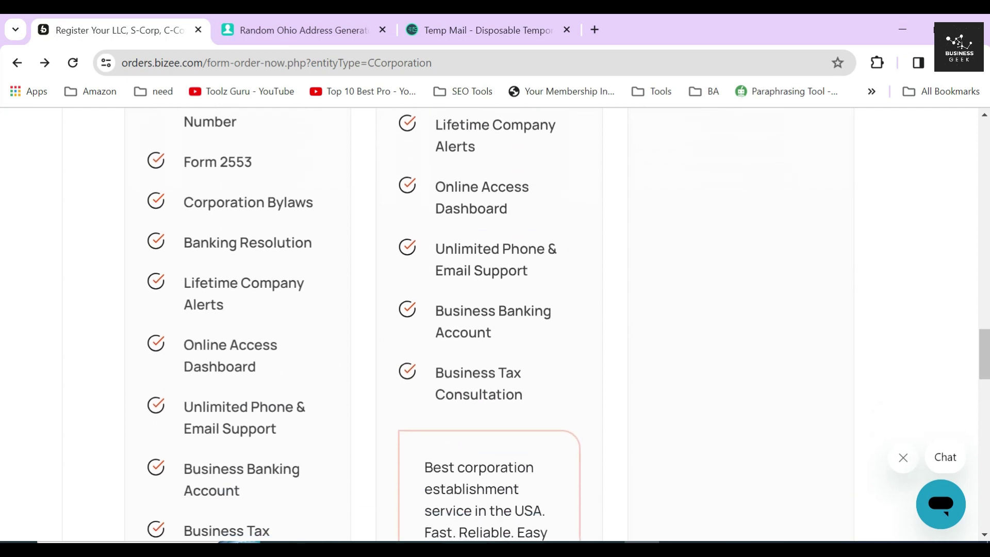
{"action": "left_click_drag", "start_coordinate": [434, 310], "coordinate": [524, 331]}
{"action": "left_click_drag", "start_coordinate": [438, 380], "coordinate": [546, 396]}
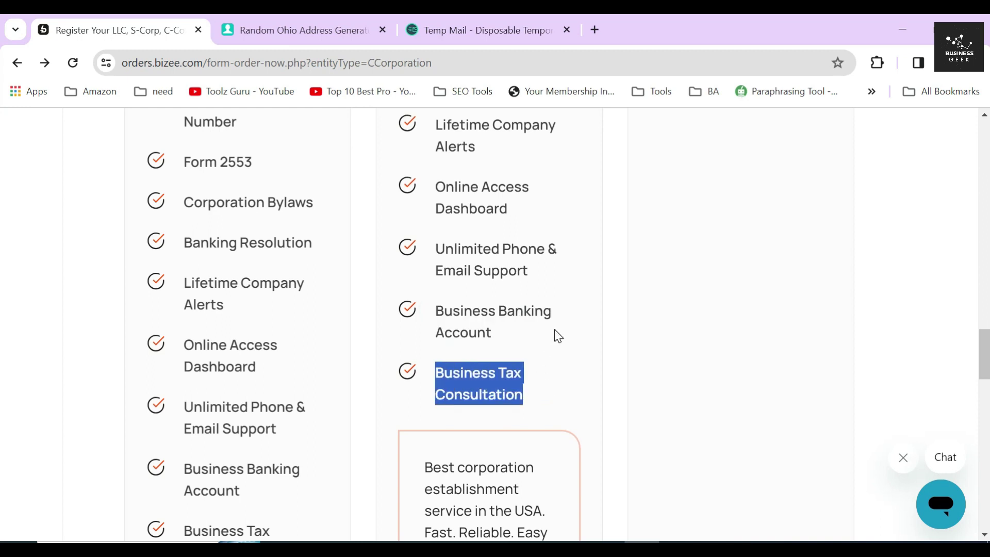
{"action": "scroll", "coordinate": [556, 330], "scroll_direction": "down", "scroll_amount": 3}
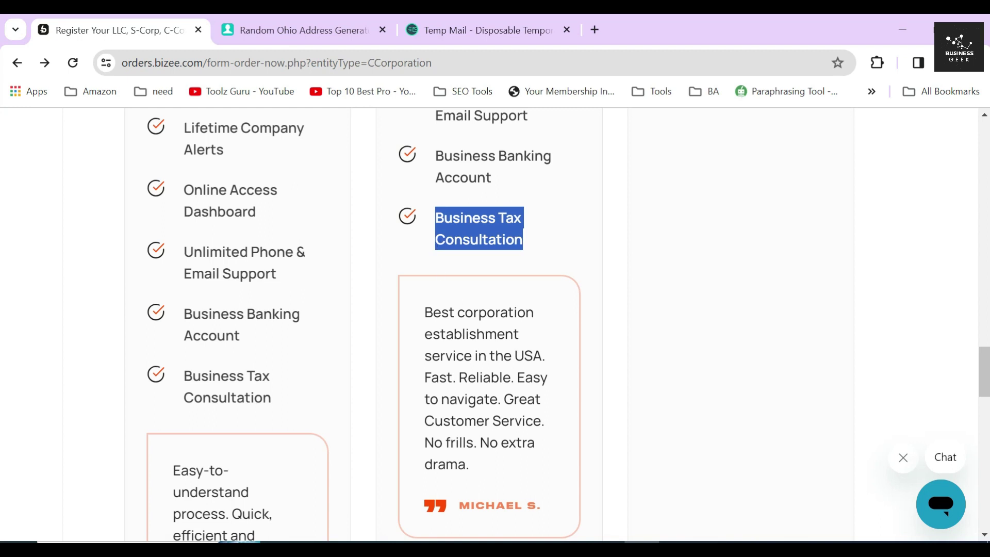
{"action": "left_click", "coordinate": [422, 244]}
- Read Gold's testimonial ('No extra drama.'), its description and the MOST POPULAR badge
{"action": "scroll", "coordinate": [462, 287], "scroll_direction": "down", "scroll_amount": 2}
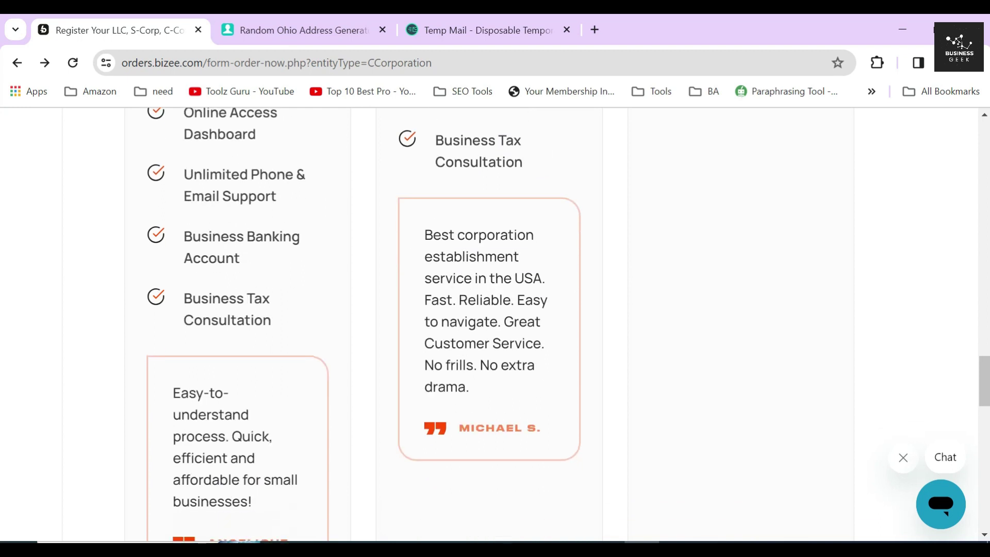
{"action": "left_click_drag", "start_coordinate": [424, 233], "coordinate": [477, 366]}
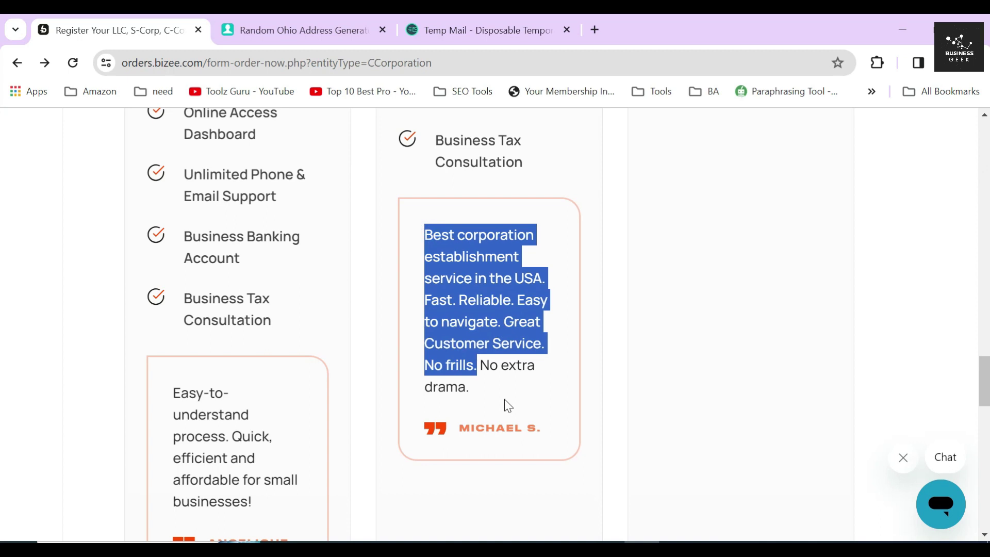
{"action": "left_click", "coordinate": [512, 383]}
{"action": "left_click_drag", "start_coordinate": [484, 386], "coordinate": [479, 364]}
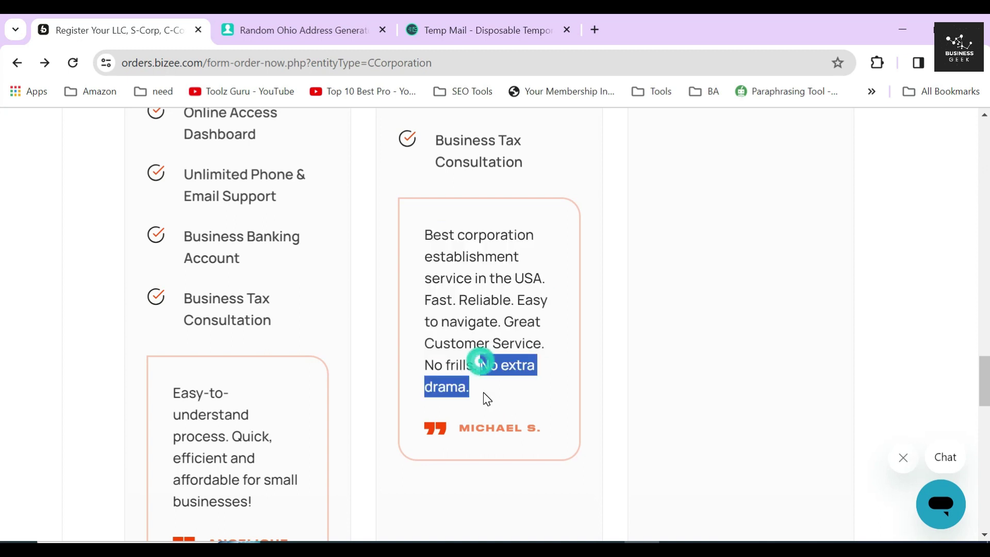
{"action": "scroll", "coordinate": [459, 358], "scroll_direction": "up", "scroll_amount": 15}
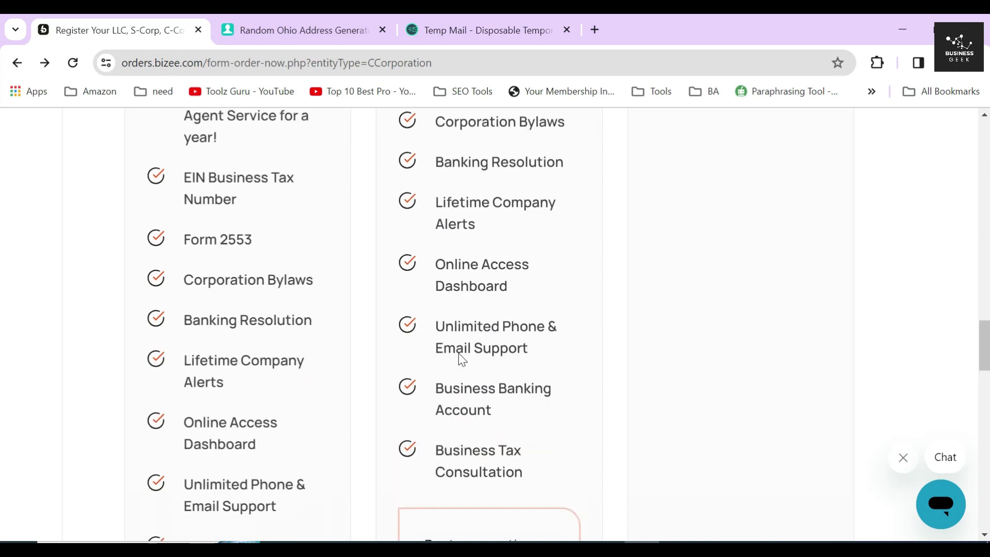
{"action": "scroll", "coordinate": [490, 325], "scroll_direction": "up", "scroll_amount": 2}
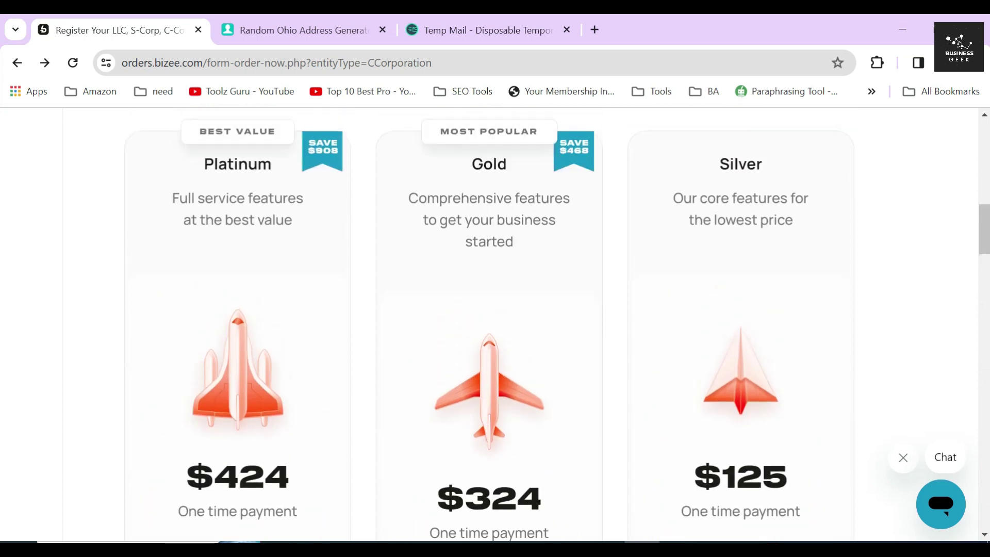
{"action": "left_click_drag", "start_coordinate": [408, 198], "coordinate": [514, 242]}
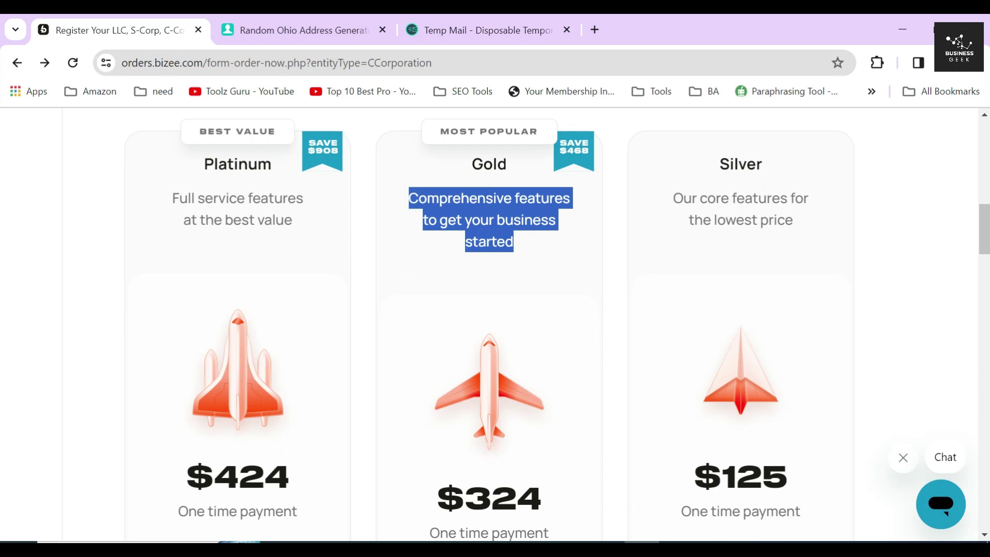
{"action": "left_click", "coordinate": [450, 138]}
{"action": "left_click_drag", "start_coordinate": [439, 131], "coordinate": [542, 136]}
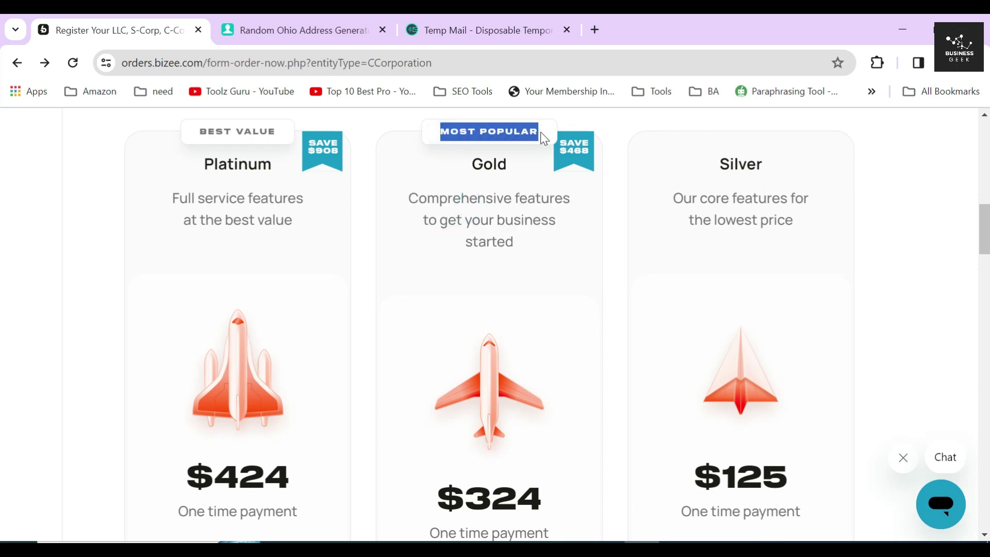
{"action": "left_click", "coordinate": [431, 191]}
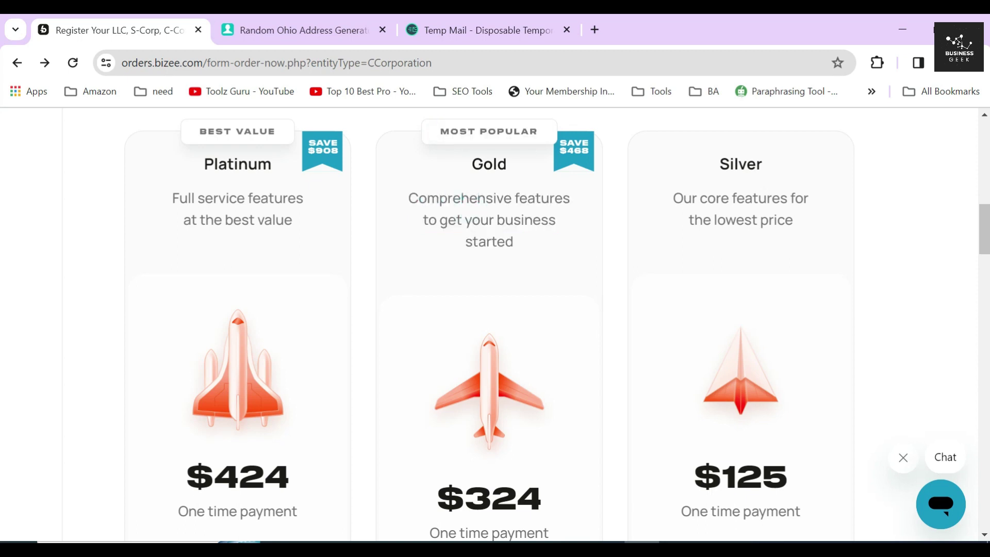
- Review Platinum's $424 price and extras: Business Contract Templates, Free Next Day Filing, Domain Name + Business Email
{"action": "double_click", "coordinate": [237, 164]}
{"action": "scroll", "coordinate": [250, 274], "scroll_direction": "down", "scroll_amount": 3}
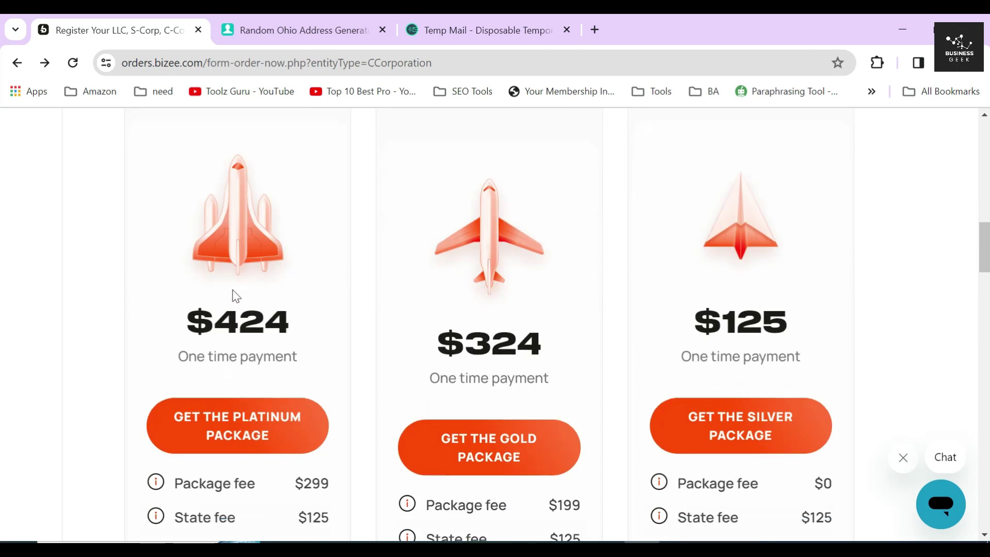
{"action": "left_click_drag", "start_coordinate": [185, 321], "coordinate": [289, 323]}
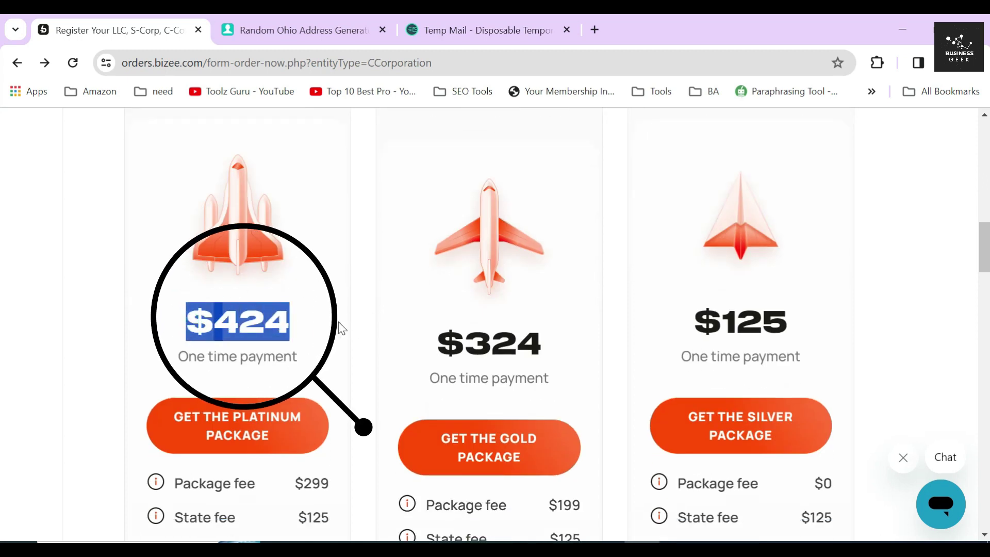
{"action": "left_click", "coordinate": [321, 332]}
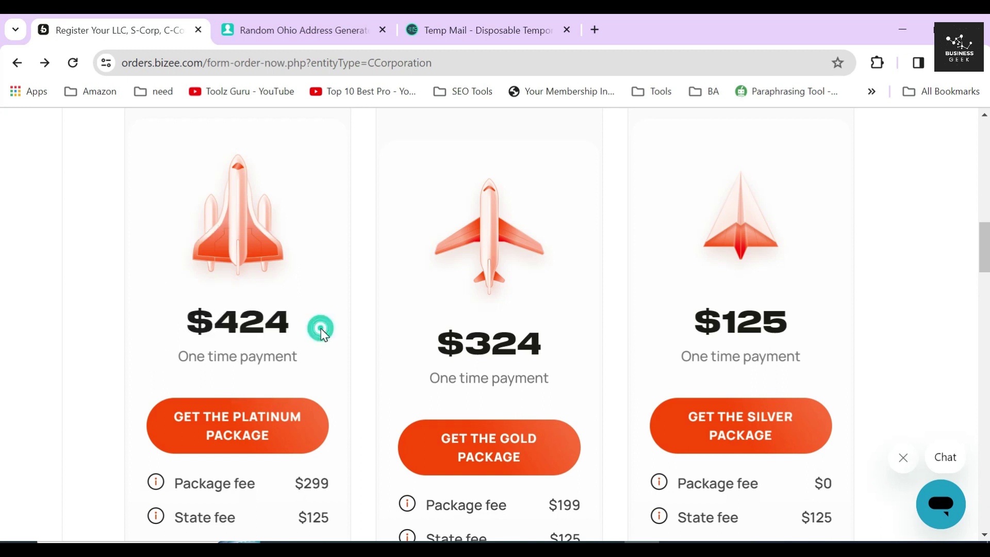
{"action": "scroll", "coordinate": [322, 333], "scroll_direction": "down", "scroll_amount": 5}
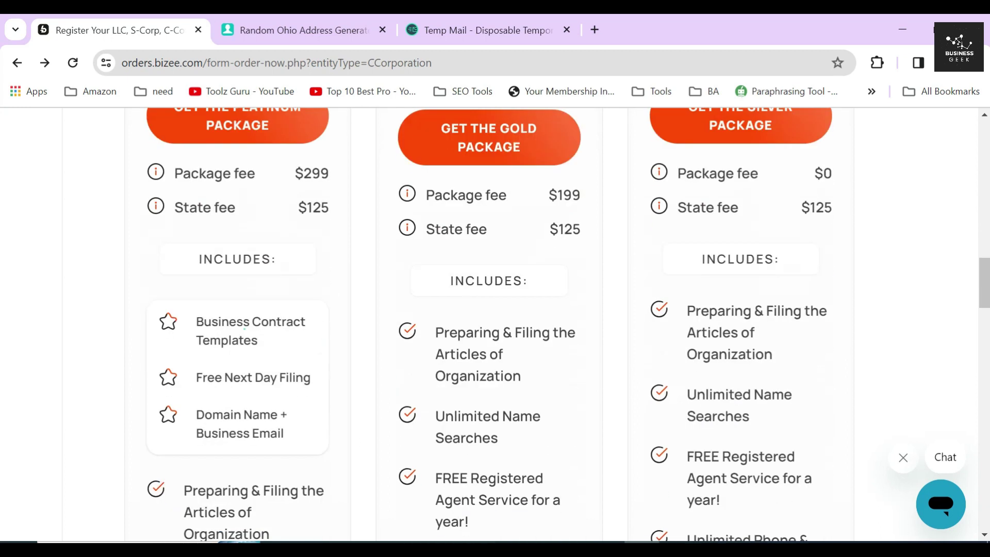
{"action": "triple_click", "coordinate": [244, 330]}
{"action": "triple_click", "coordinate": [253, 377]}
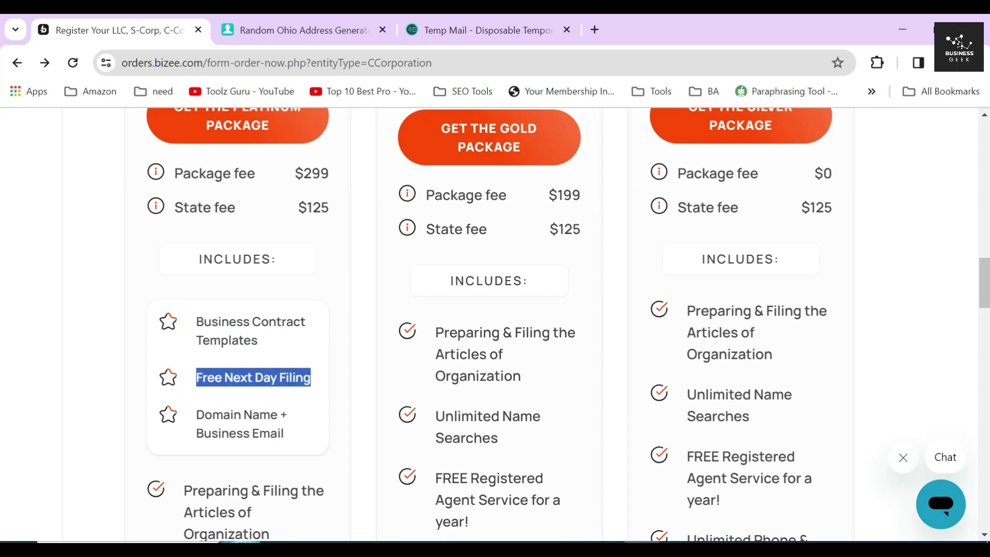
{"action": "triple_click", "coordinate": [240, 423]}
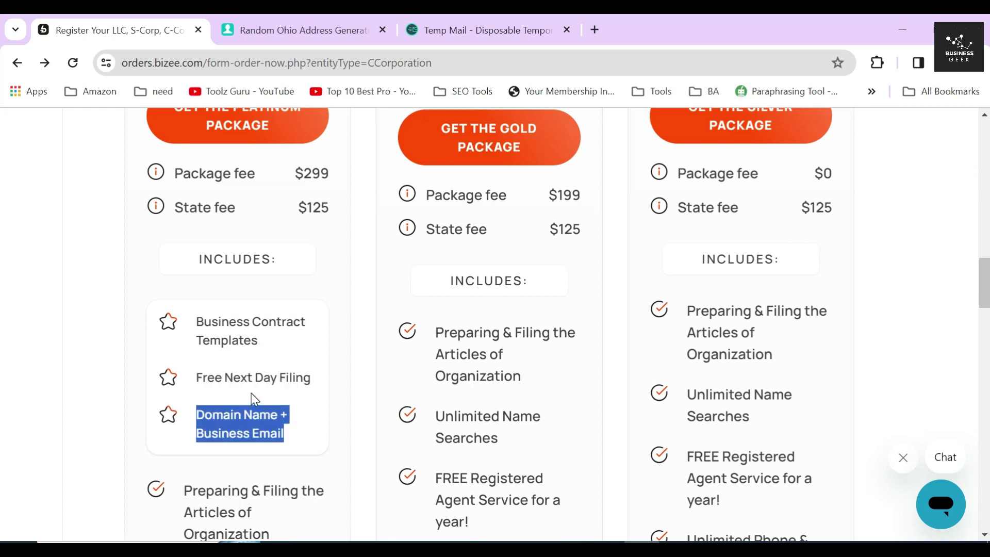
{"action": "scroll", "coordinate": [252, 398], "scroll_direction": "down", "scroll_amount": 1}
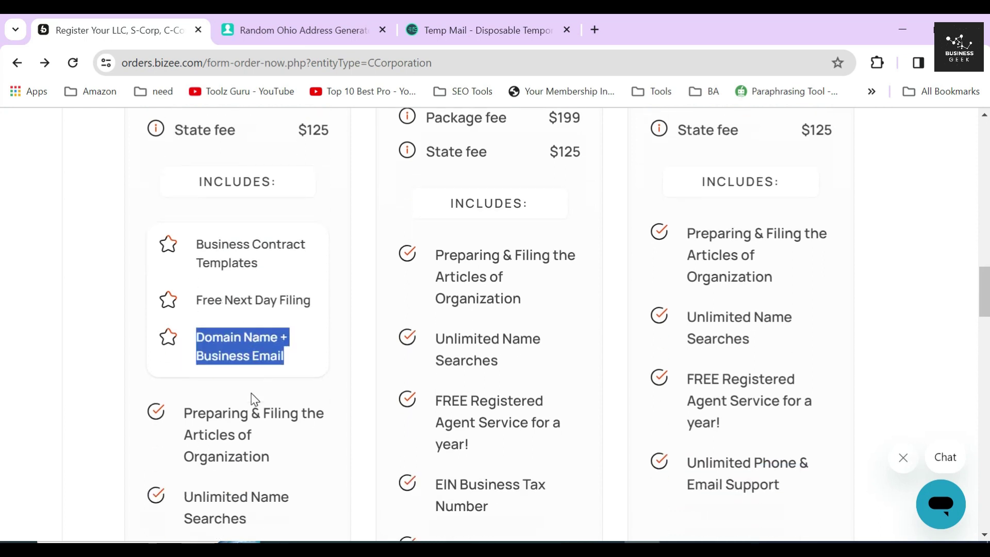
{"action": "left_click", "coordinate": [158, 244]}
- Browse the rest of the Platinum package's item list
{"action": "left_click", "coordinate": [151, 298]}
{"action": "left_click", "coordinate": [150, 341]}
{"action": "scroll", "coordinate": [153, 346], "scroll_direction": "down", "scroll_amount": 3}
{"action": "left_click", "coordinate": [136, 256]}
{"action": "left_click", "coordinate": [141, 351]}
{"action": "scroll", "coordinate": [147, 412], "scroll_direction": "down", "scroll_amount": 15}
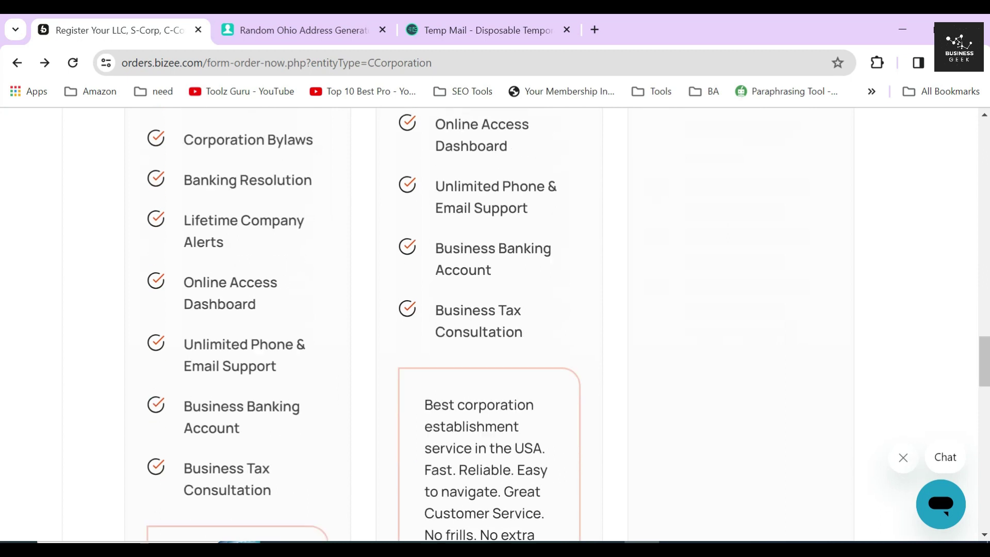
{"action": "scroll", "coordinate": [210, 355], "scroll_direction": "down", "scroll_amount": 1}
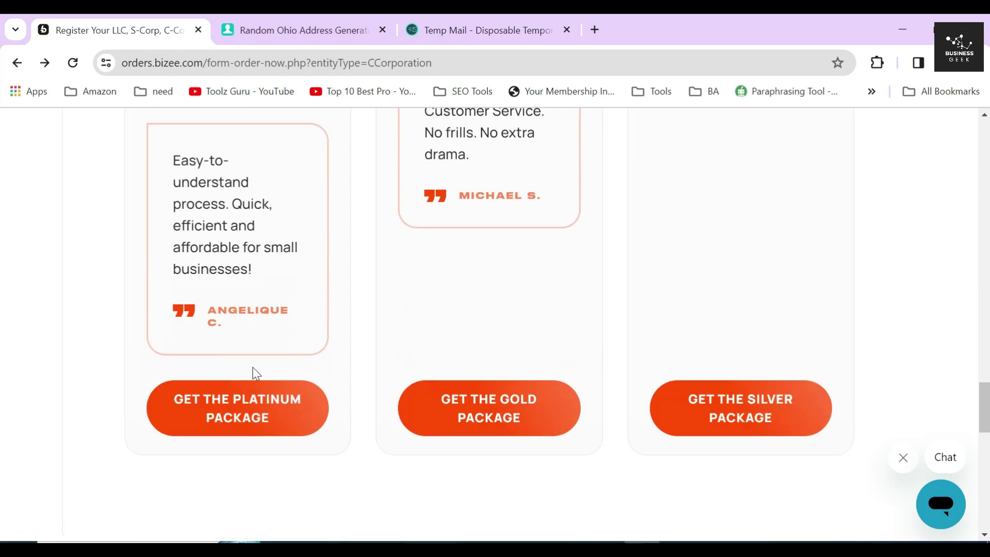
- Choose the $324 Gold package with GET THE GOLD PACKAGE
{"action": "left_click", "coordinate": [469, 348]}
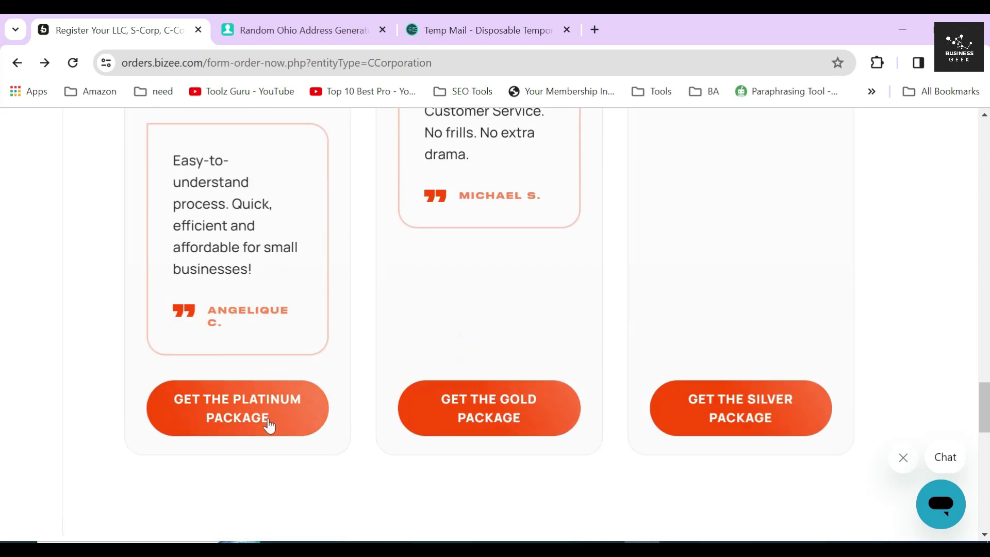
{"action": "scroll", "coordinate": [473, 407], "scroll_direction": "up", "scroll_amount": 15}
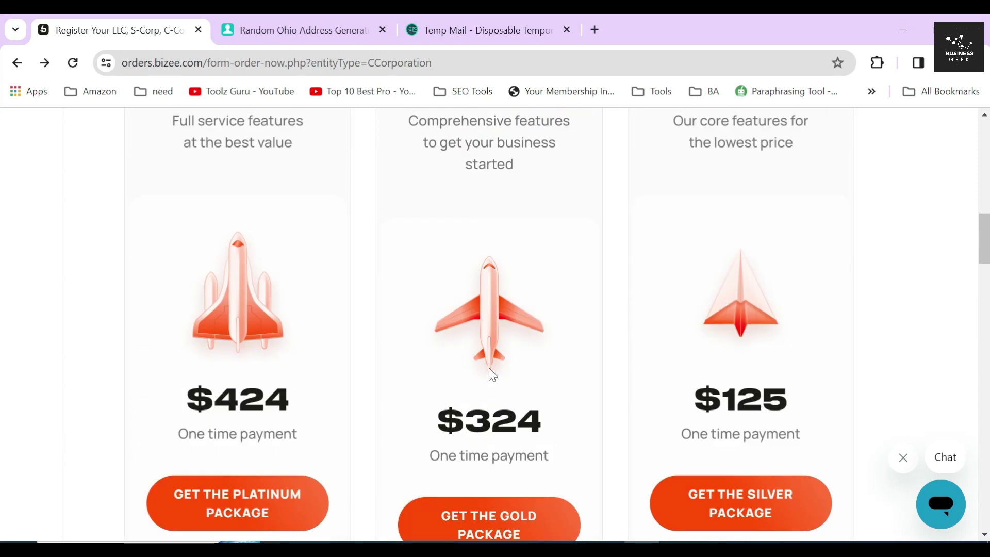
{"action": "scroll", "coordinate": [489, 393], "scroll_direction": "up", "scroll_amount": 6}
{"action": "double_click", "coordinate": [521, 403]}
{"action": "scroll", "coordinate": [515, 399], "scroll_direction": "down", "scroll_amount": 9}
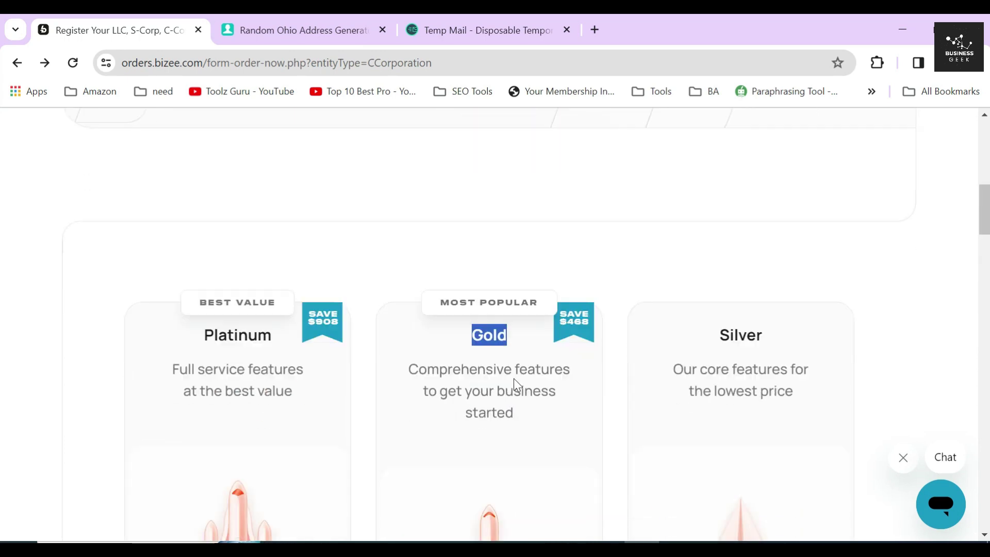
{"action": "left_click", "coordinate": [508, 396]}
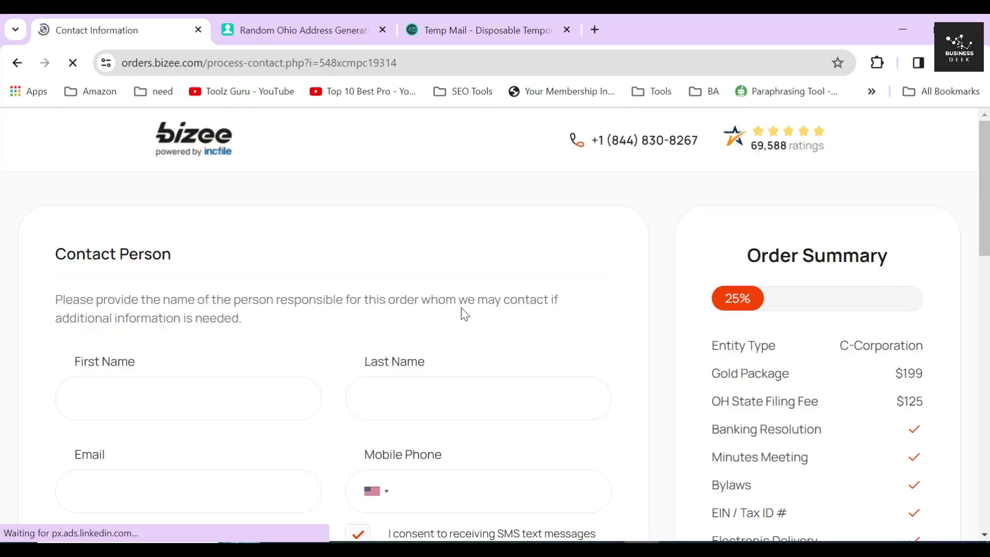
- Enter the contact person's first and last name
{"action": "triple_click", "coordinate": [116, 258]}
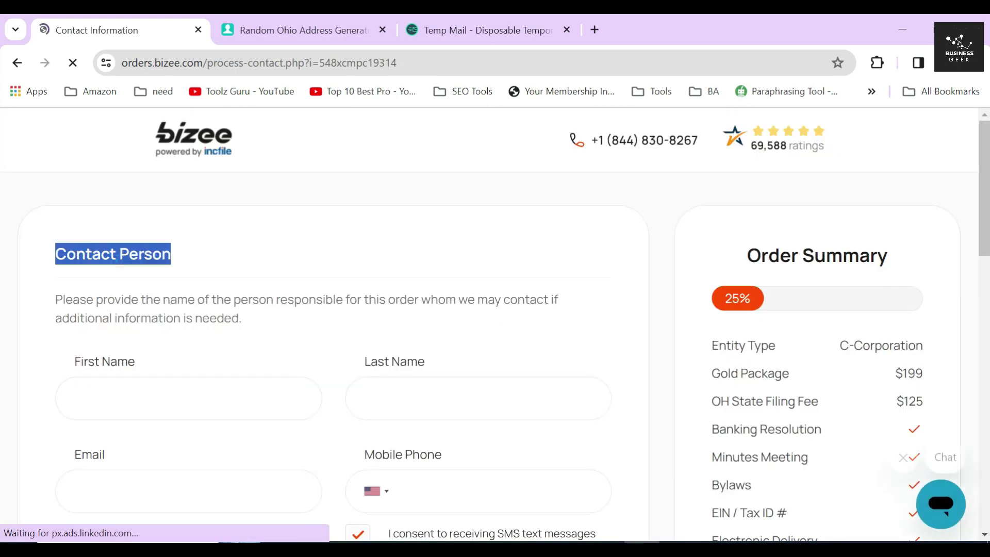
{"action": "left_click", "coordinate": [258, 256]}
{"action": "left_click", "coordinate": [227, 398]}
{"action": "type", "text": "Gb"}
{"action": "key", "text": "Tab"}
{"action": "type", "text": "MN"}
{"action": "left_click", "coordinate": [333, 441]}
- Fill the email with a temporary address and the mobile phone with a generated number
{"action": "left_click", "coordinate": [466, 24]}
{"action": "left_click", "coordinate": [645, 263]}
{"action": "left_click", "coordinate": [121, 30]}
{"action": "left_click", "coordinate": [188, 486]}
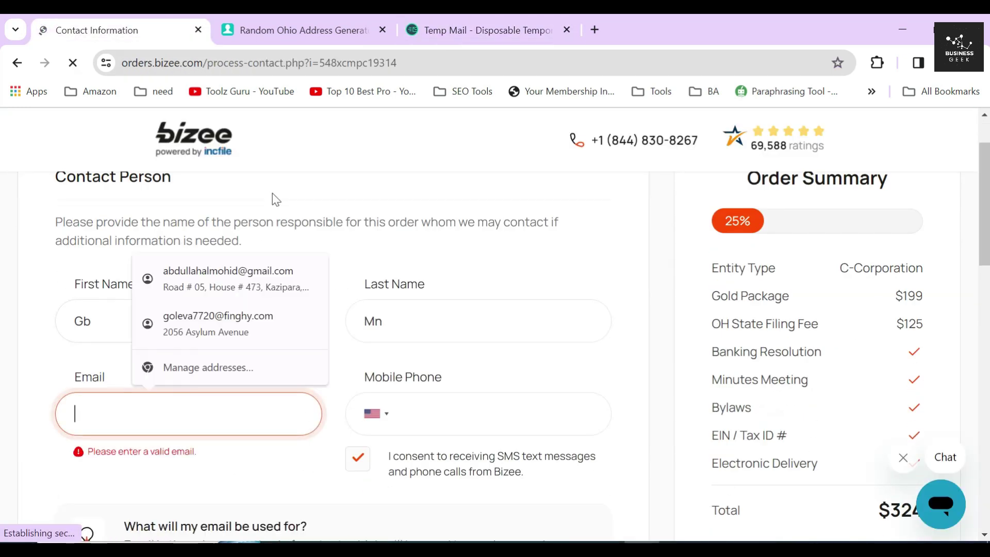
{"action": "left_click", "coordinate": [304, 29]}
{"action": "left_click", "coordinate": [532, 387]}
{"action": "left_click", "coordinate": [536, 407]}
{"action": "key", "text": "ctrl+Tab"}
{"action": "key", "text": "ctrl+Tab"}
{"action": "left_click", "coordinate": [439, 412]}
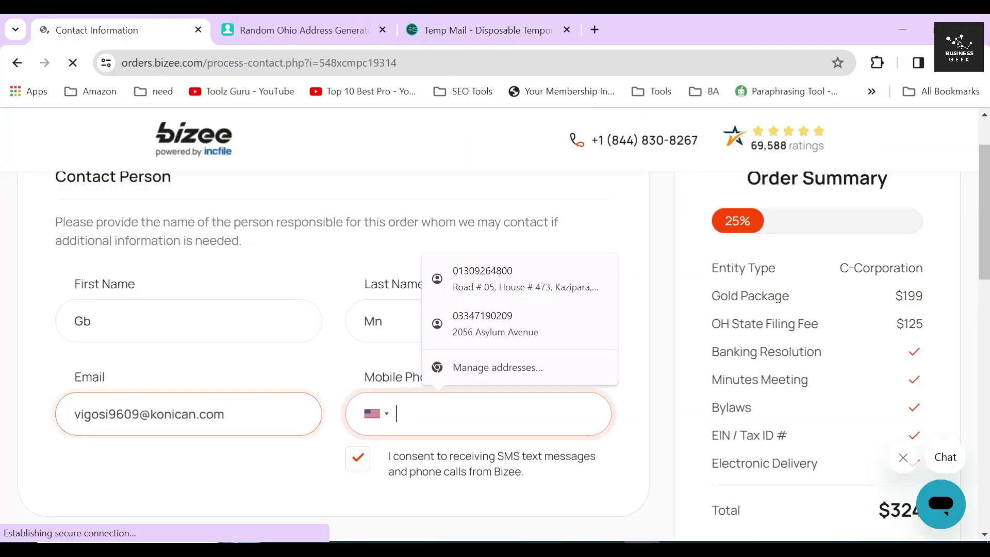
{"action": "key", "text": "ctrl+v"}
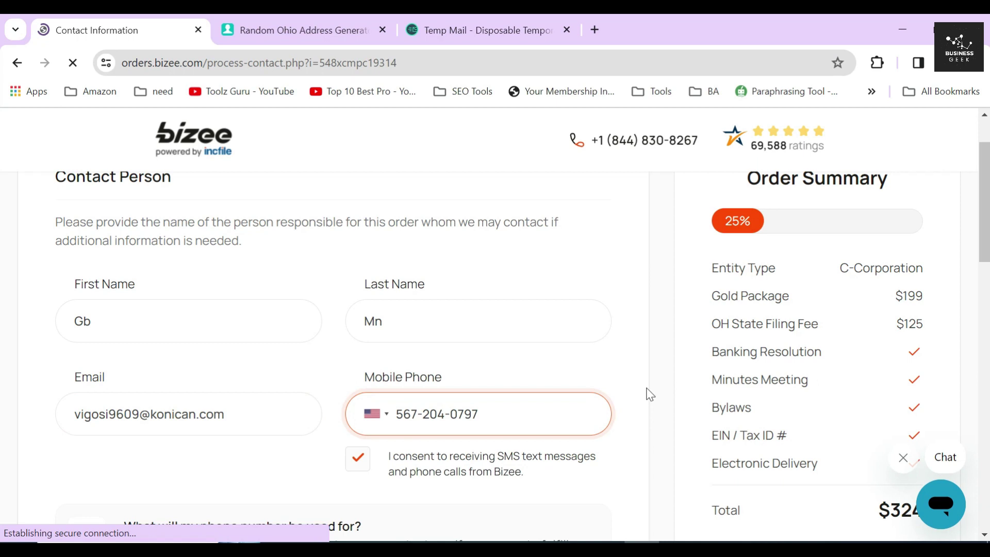
- Enter the generated Ohio street address and second address line
{"action": "scroll", "coordinate": [647, 392], "scroll_direction": "down", "scroll_amount": 7}
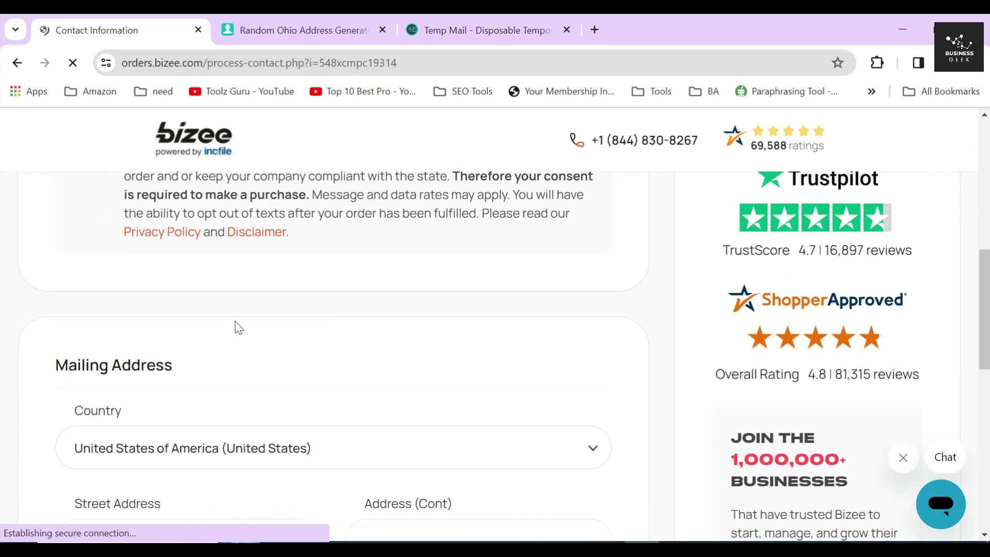
{"action": "triple_click", "coordinate": [121, 284]}
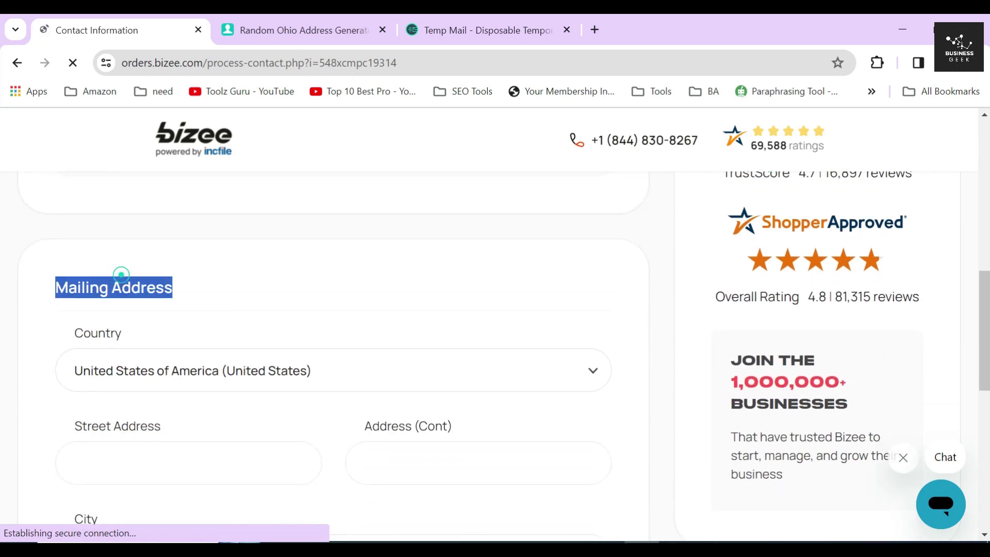
{"action": "left_click", "coordinate": [221, 287]}
{"action": "scroll", "coordinate": [221, 290], "scroll_direction": "down", "scroll_amount": 3}
{"action": "left_click", "coordinate": [222, 293]}
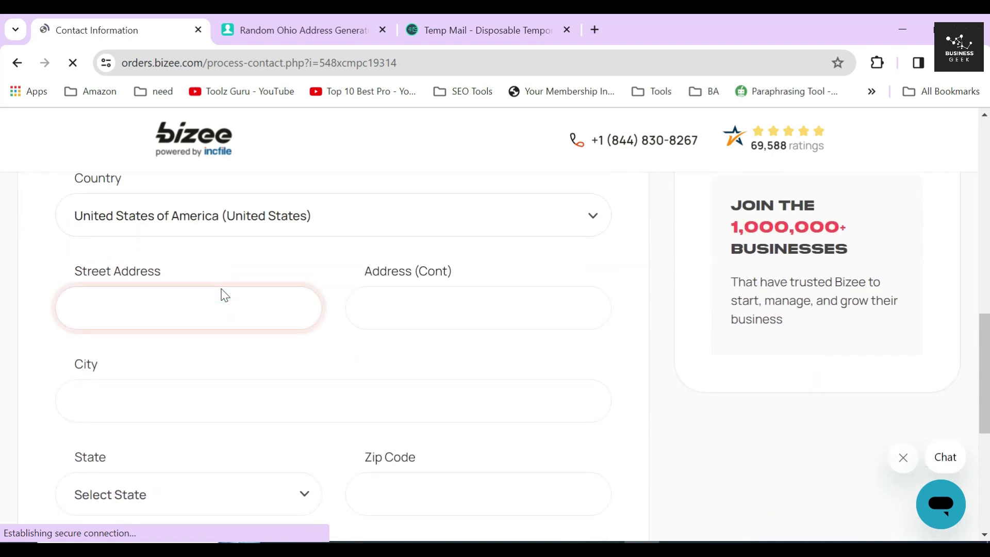
{"action": "type", "text": "ST 51"}
{"action": "key", "text": "ctrl+Tab"}
{"action": "key", "text": "ctrl+shift+Tab"}
{"action": "key", "text": "Tab"}
{"action": "key", "text": "ctrl+v"}
{"action": "key", "text": "ctrl+Tab"}
{"action": "key", "text": "Tab"}
- Paste the generated city and zip code into the mailing address
{"action": "left_click", "coordinate": [187, 41]}
{"action": "key", "text": "Tab"}
{"action": "key", "text": "ctrl+v"}
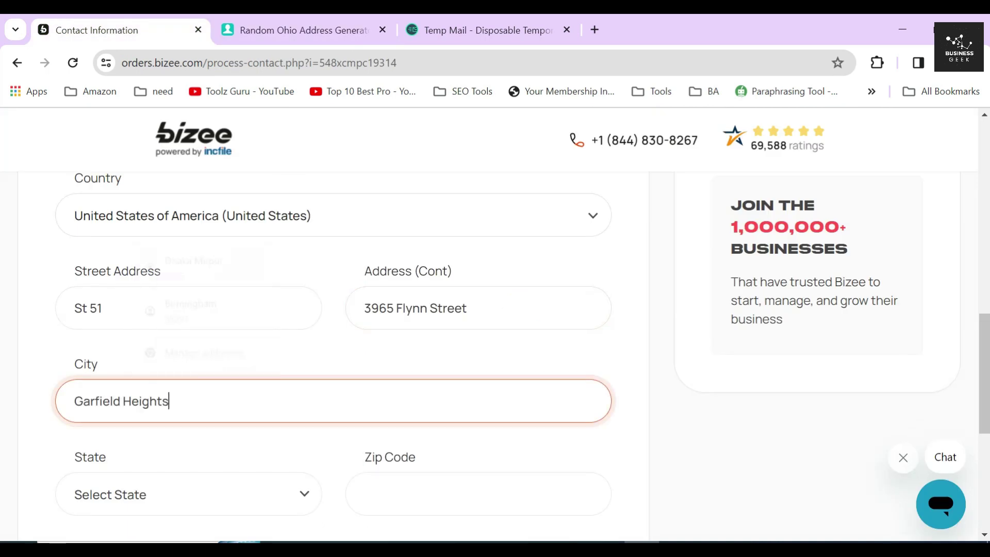
{"action": "key", "text": "ctrl+Tab"}
{"action": "key", "text": "Tab"}
{"action": "key", "text": "Tab"}
{"action": "key", "text": "Tab"}
{"action": "left_click", "coordinate": [159, 21]}
{"action": "left_click", "coordinate": [393, 397]}
{"action": "key", "text": "ctrl+v"}
- Set the mailing address state to Ohio and submit the contact details with NEXT
{"action": "scroll", "coordinate": [394, 381], "scroll_direction": "down", "scroll_amount": 1}
{"action": "left_click", "coordinate": [187, 338]}
{"action": "scroll", "coordinate": [133, 266], "scroll_direction": "up", "scroll_amount": 3}
{"action": "scroll", "coordinate": [133, 266], "scroll_direction": "down", "scroll_amount": 3}
{"action": "left_click", "coordinate": [98, 182]}
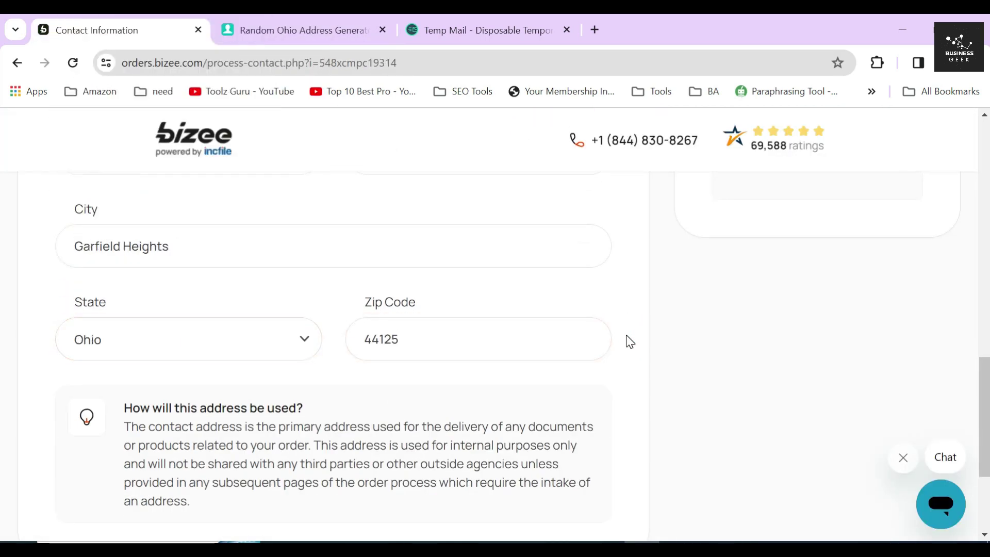
{"action": "scroll", "coordinate": [629, 342], "scroll_direction": "down", "scroll_amount": 3}
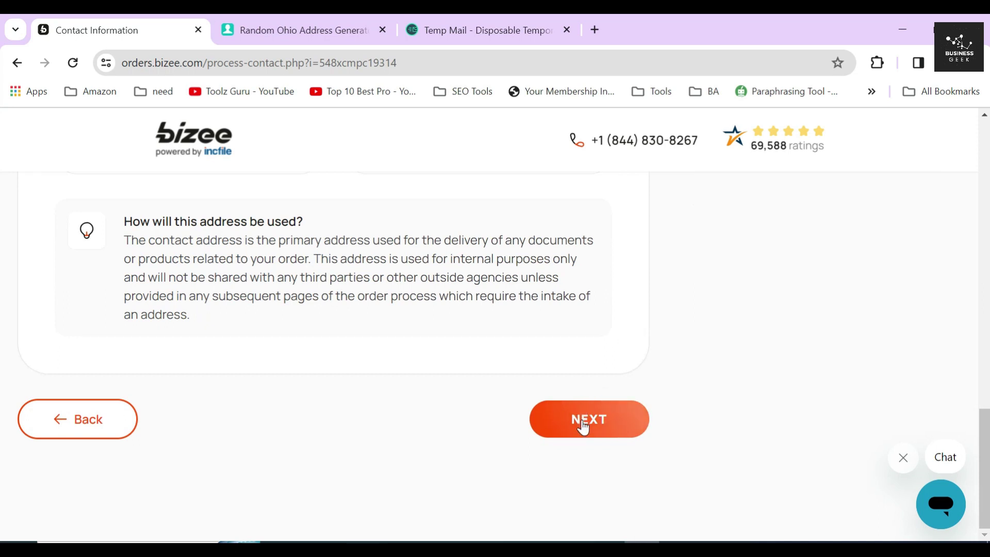
{"action": "left_click", "coordinate": [585, 423]}
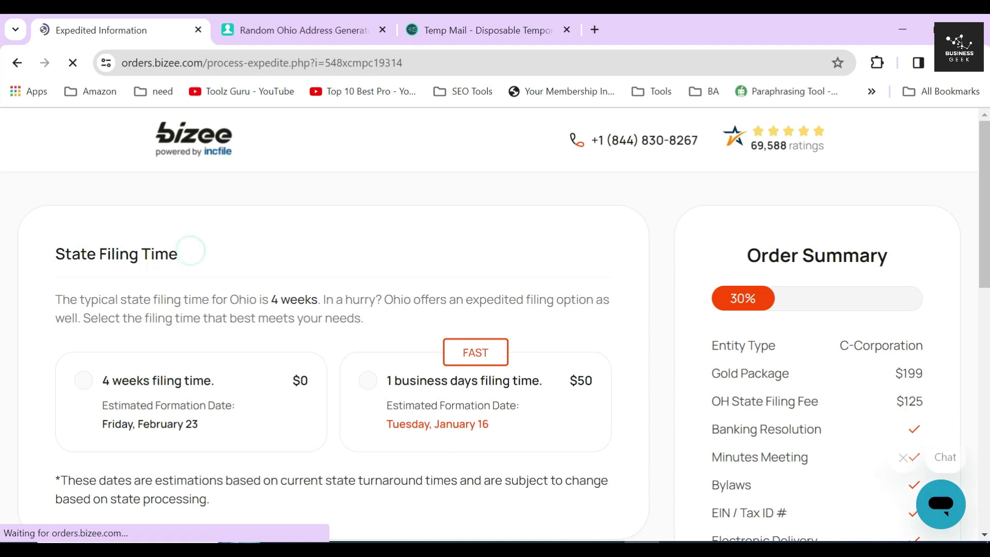
- Read the State Filing Time section and Ohio's typical 4-week filing note
{"action": "left_click_drag", "start_coordinate": [53, 258], "coordinate": [208, 253]}
{"action": "left_click", "coordinate": [242, 264]}
{"action": "left_click_drag", "start_coordinate": [57, 302], "coordinate": [372, 329]}
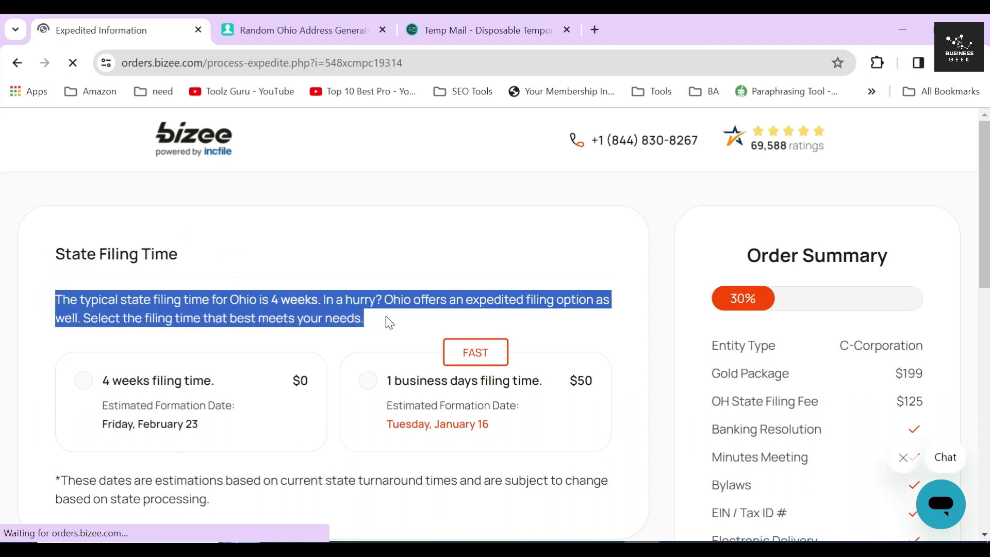
{"action": "left_click", "coordinate": [388, 320]}
{"action": "left_click_drag", "start_coordinate": [228, 300], "coordinate": [382, 300]}
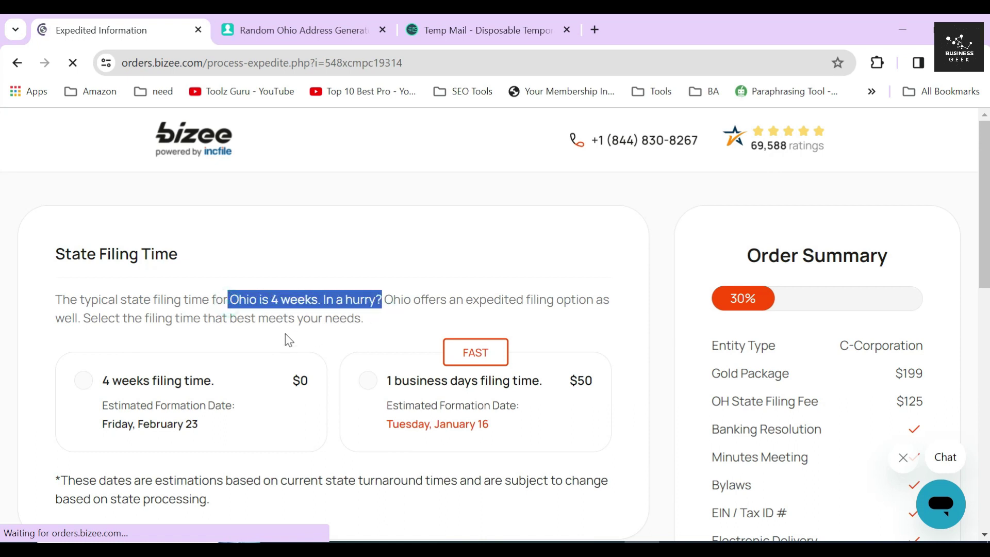
{"action": "left_click", "coordinate": [281, 310]}
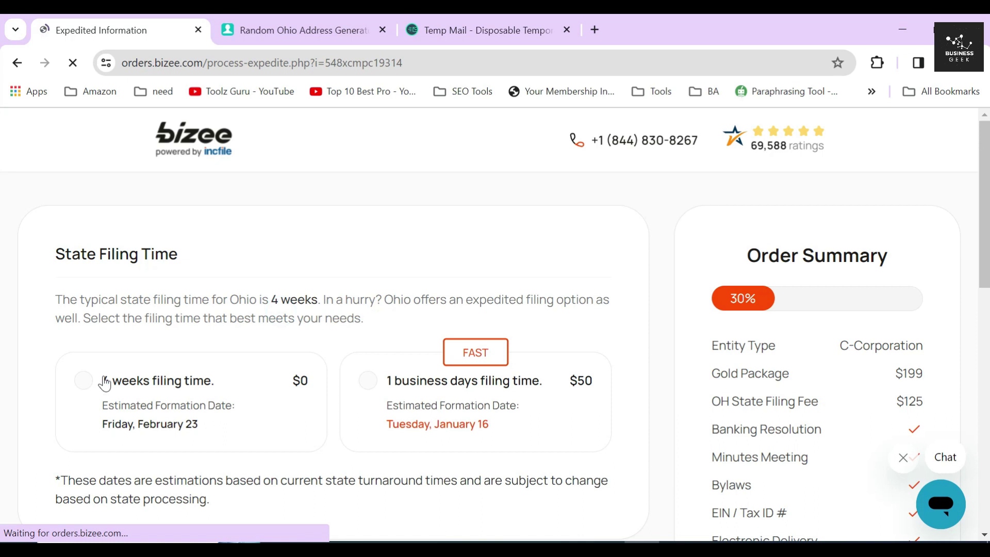
- Compare the 1 business day option, keep the free 4-week filing time, and continue
{"action": "left_click_drag", "start_coordinate": [101, 381], "coordinate": [233, 383]}
{"action": "scroll", "coordinate": [386, 361], "scroll_direction": "down", "scroll_amount": 1}
{"action": "left_click_drag", "start_coordinate": [459, 272], "coordinate": [485, 292]}
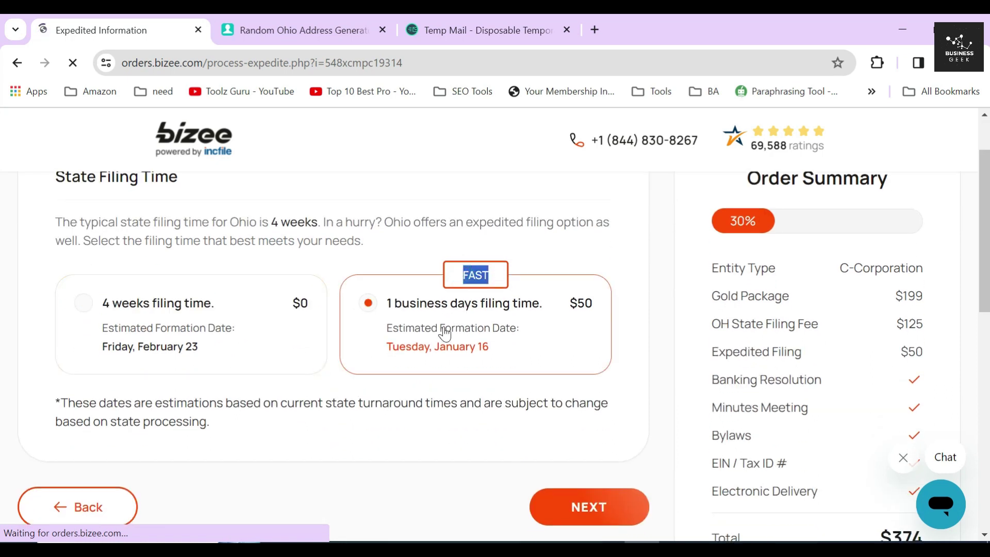
{"action": "left_click_drag", "start_coordinate": [386, 313], "coordinate": [567, 316]}
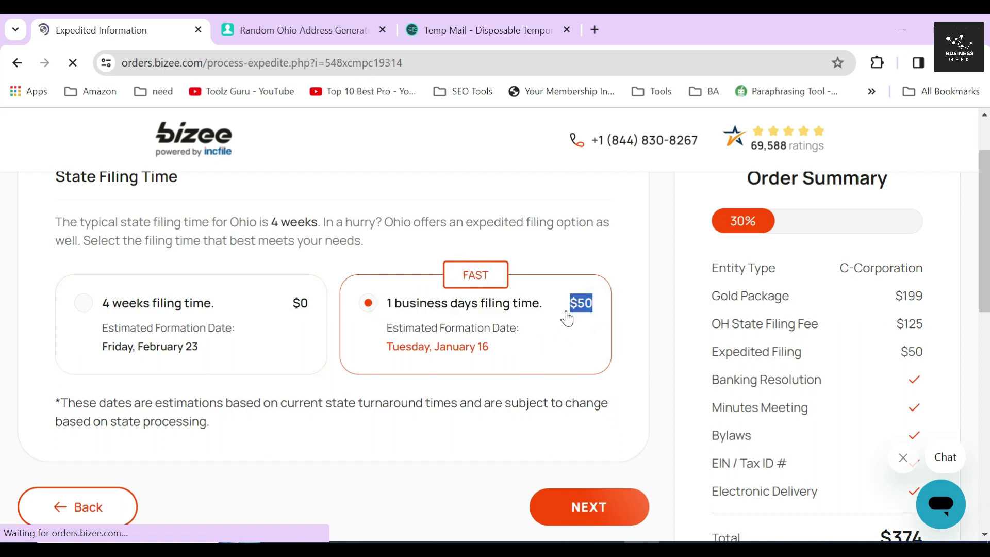
{"action": "left_click", "coordinate": [333, 335]}
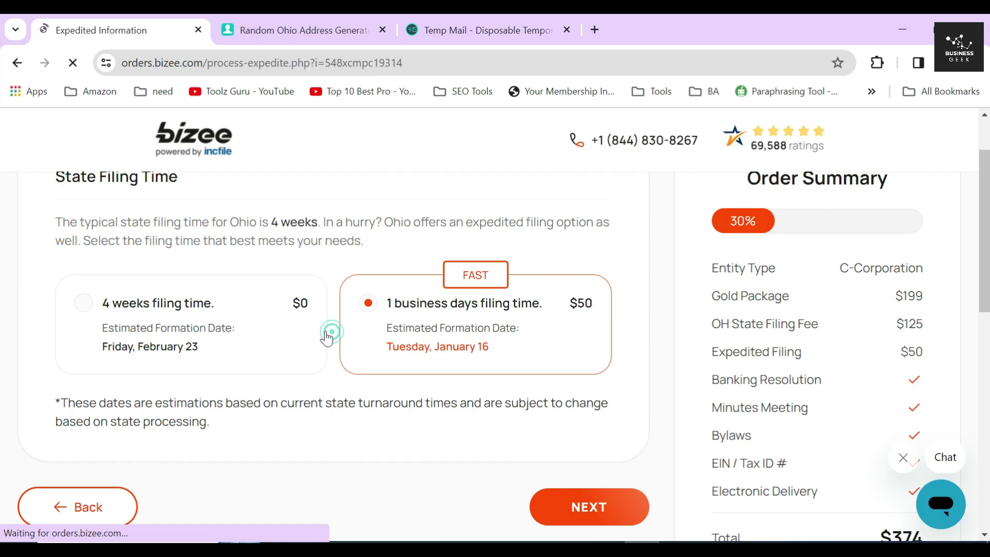
{"action": "left_click", "coordinate": [202, 309]}
{"action": "left_click", "coordinate": [582, 502]}
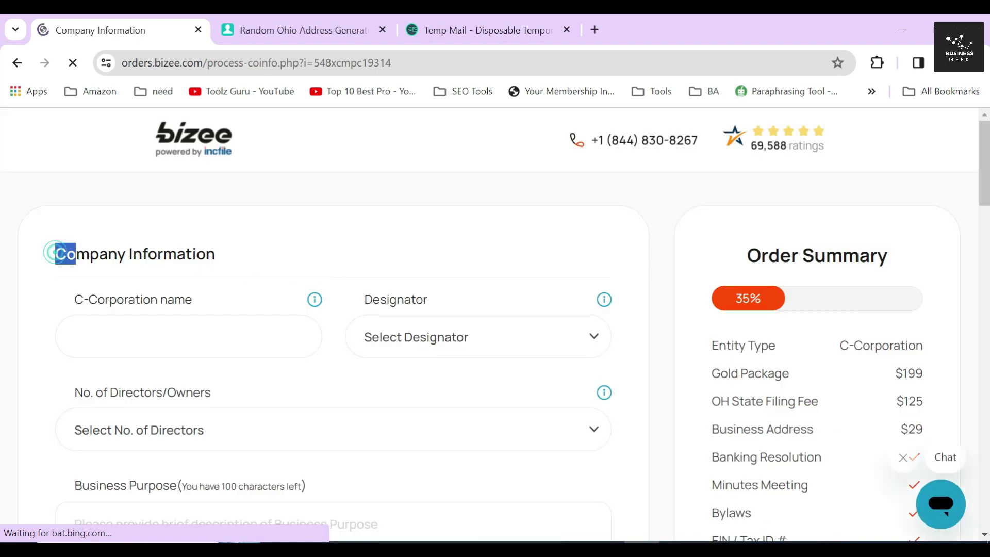
- Enter META MARKETING as the corporation name and choose the CORP. designator
{"action": "left_click_drag", "start_coordinate": [54, 254], "coordinate": [244, 259]}
{"action": "left_click", "coordinate": [279, 248]}
{"action": "left_click", "coordinate": [254, 335]}
{"action": "type", "text": "META MARKETING"}
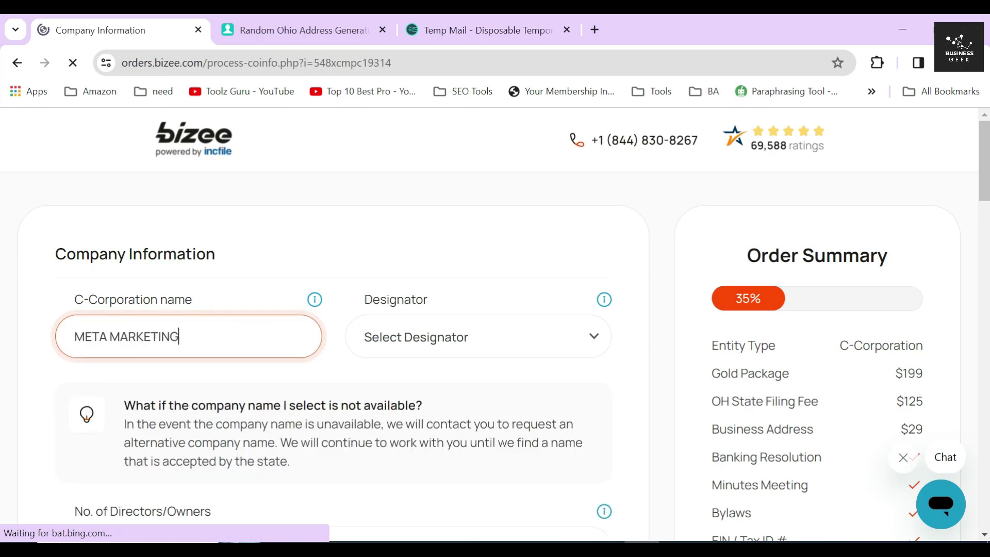
{"action": "left_click", "coordinate": [453, 338]}
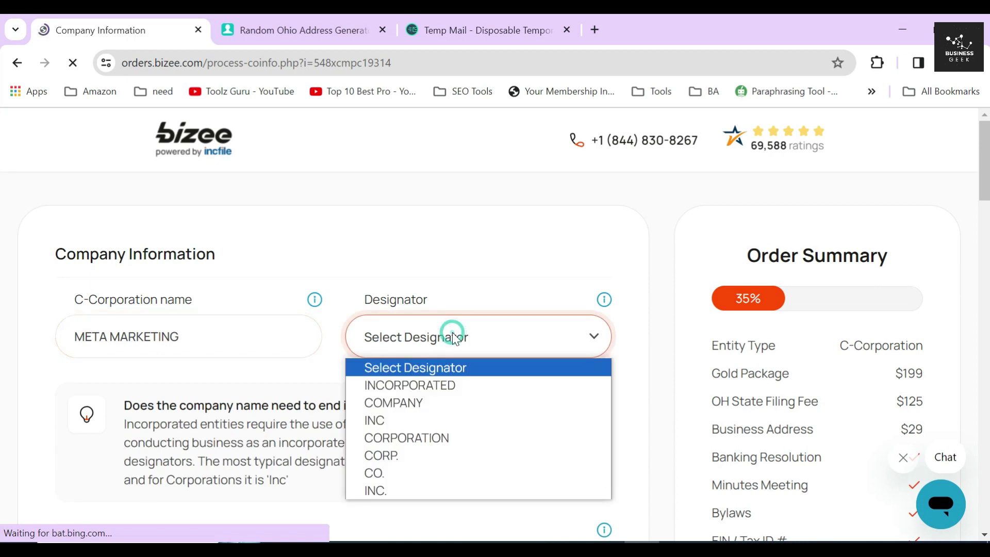
{"action": "left_click", "coordinate": [440, 457]}
- Check that the official name preview reads META MARKETING CORP. with its designator
{"action": "double_click", "coordinate": [154, 428]}
{"action": "triple_click", "coordinate": [188, 412]}
{"action": "scroll", "coordinate": [181, 408], "scroll_direction": "down", "scroll_amount": 1}
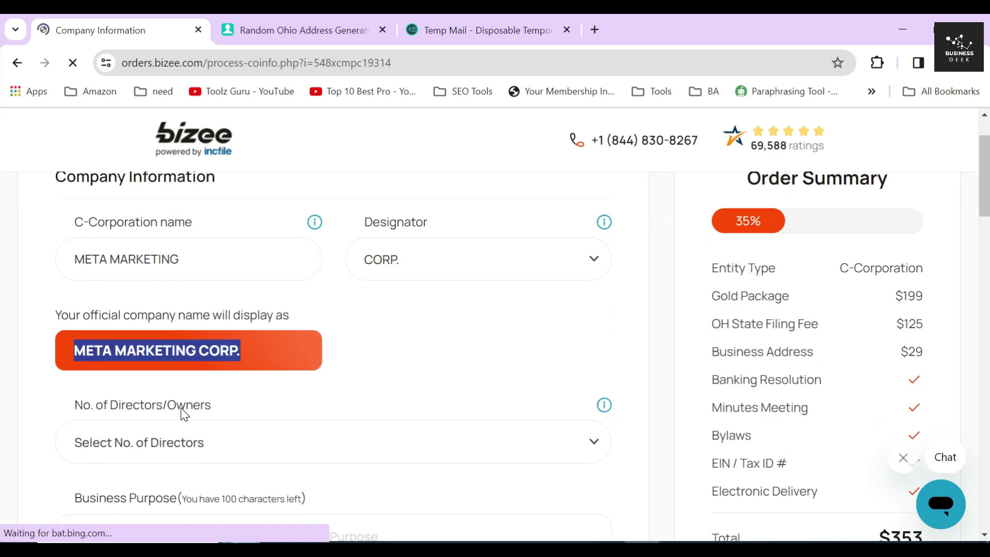
{"action": "left_click_drag", "start_coordinate": [59, 321], "coordinate": [48, 312]}
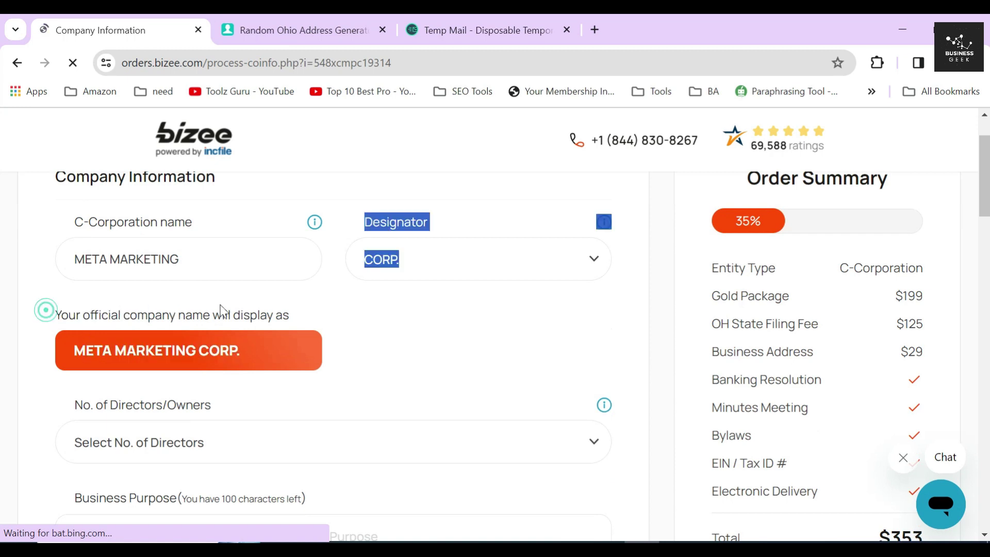
{"action": "left_click", "coordinate": [308, 307]}
{"action": "scroll", "coordinate": [309, 320], "scroll_direction": "down", "scroll_amount": 3}
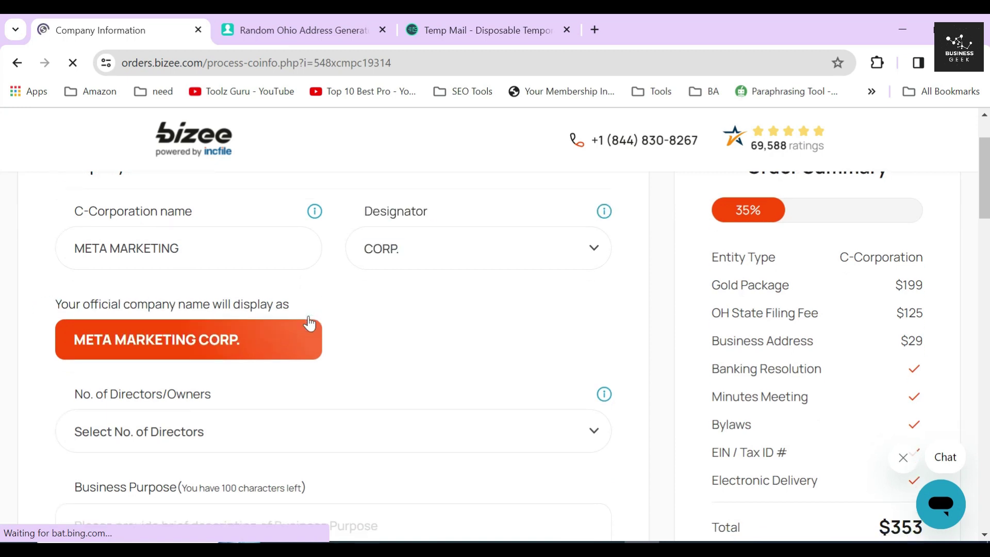
{"action": "left_click_drag", "start_coordinate": [66, 247], "coordinate": [230, 252]}
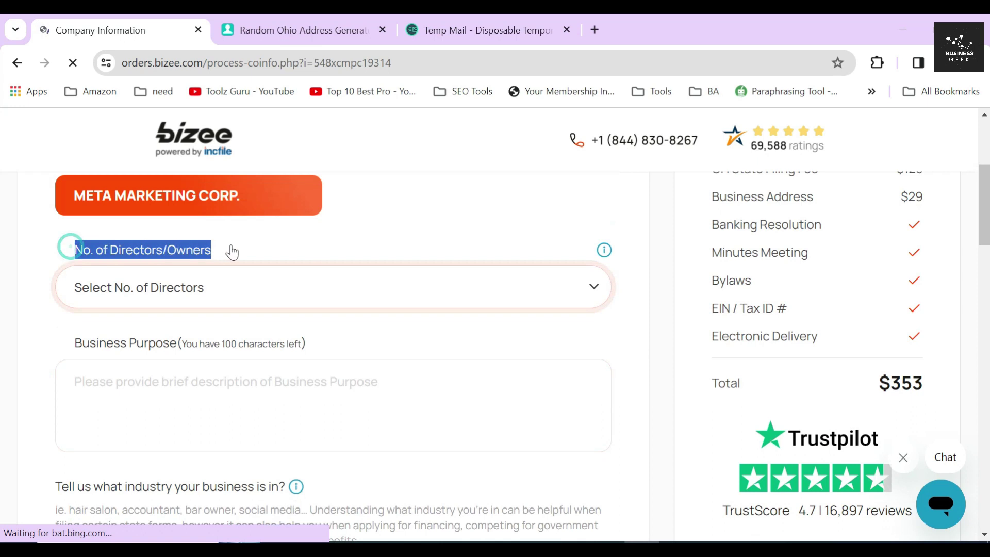
- Set the number of directors/owners to 1
{"action": "left_click", "coordinate": [147, 289]}
{"action": "left_click", "coordinate": [111, 335]}
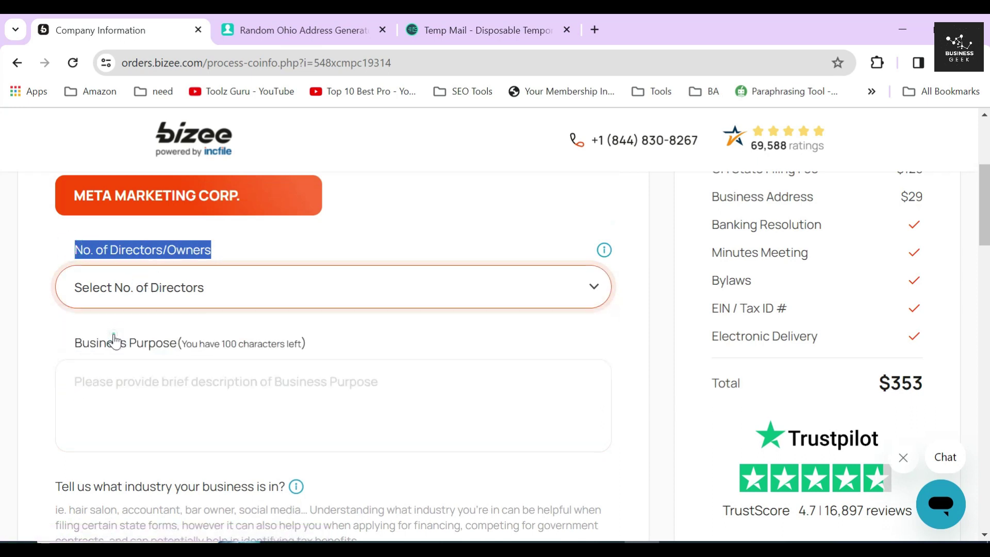
{"action": "left_click", "coordinate": [117, 292]}
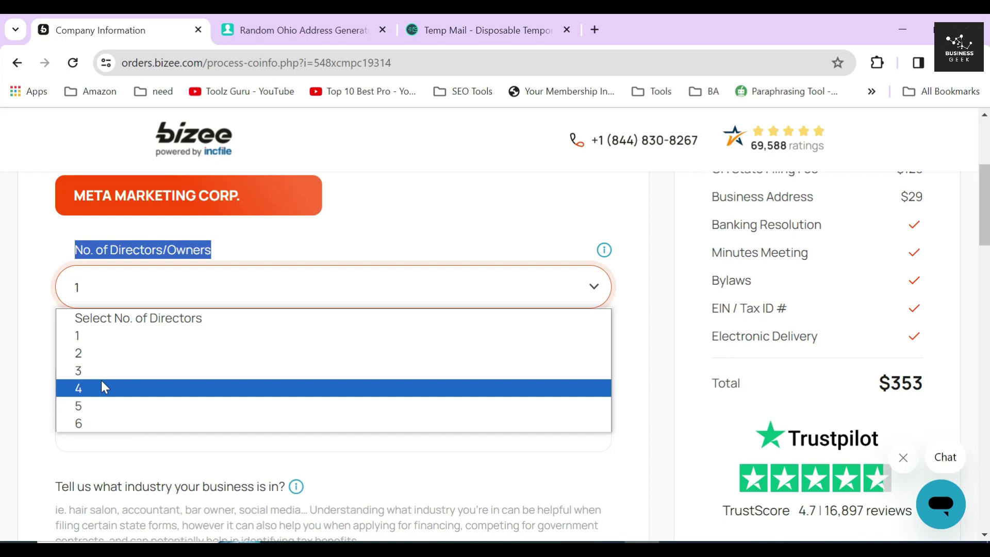
{"action": "left_click", "coordinate": [41, 357]}
- Enter 'It is a marketing firm' as the business purpose
{"action": "left_click", "coordinate": [578, 425]}
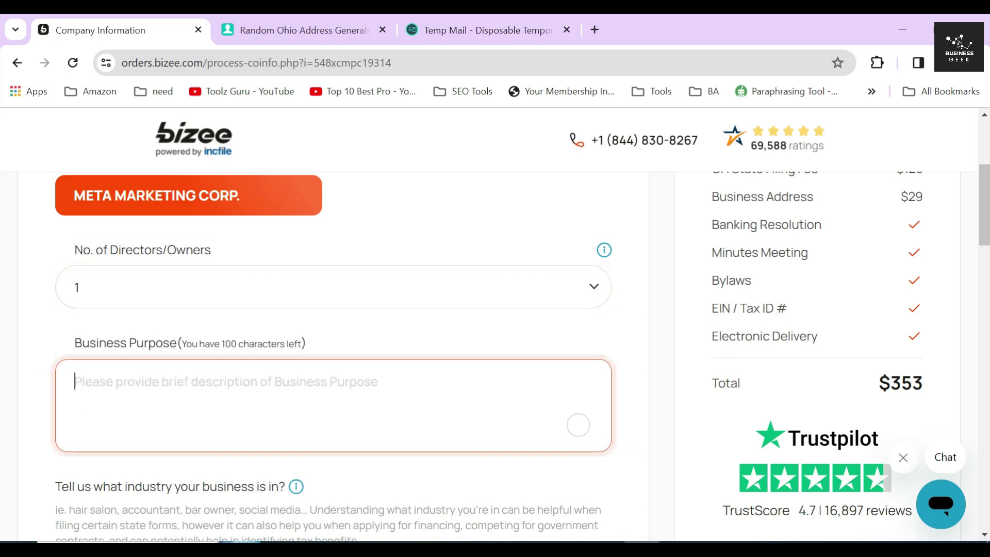
{"action": "type", "text": "It is a marke"}
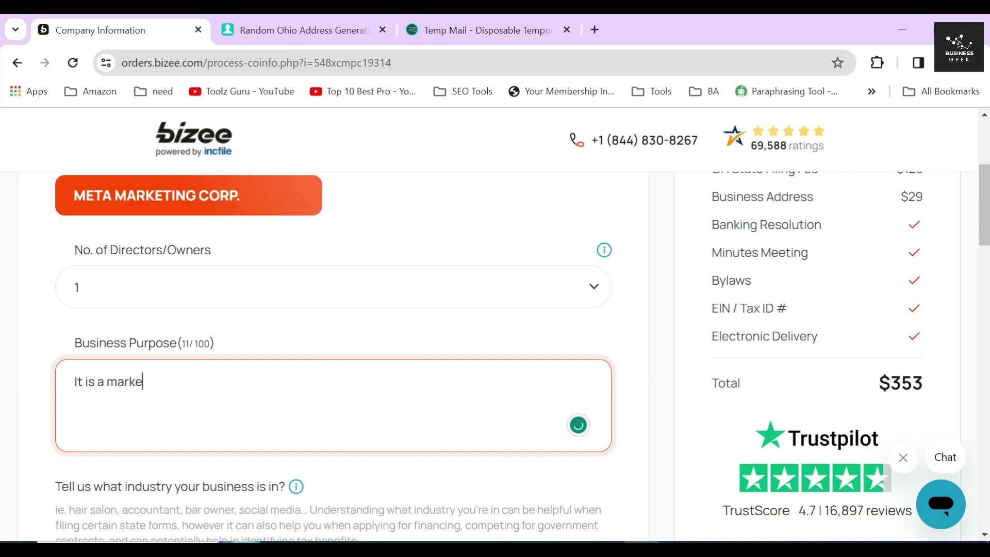
{"action": "type", "text": "ting firm."}
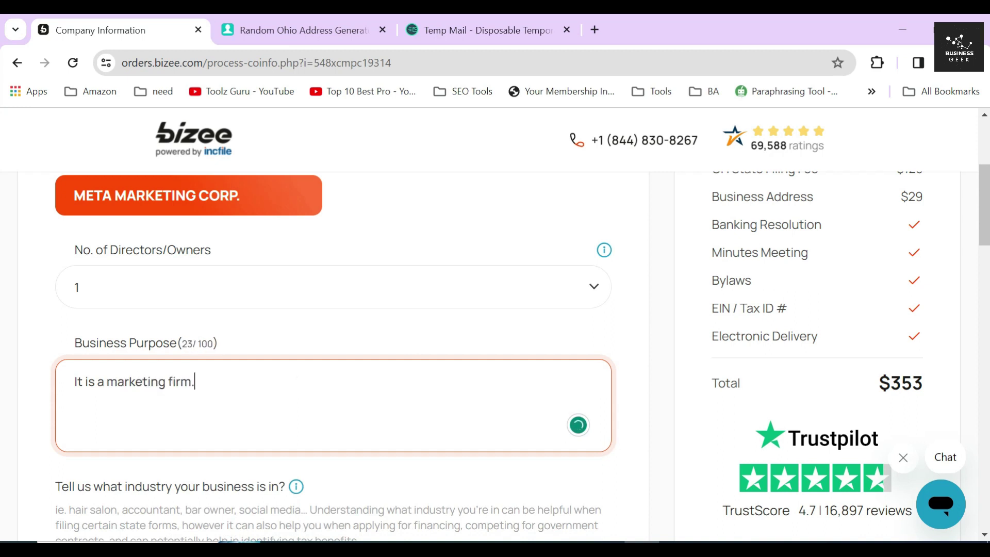
{"action": "key", "text": "Tab"}
- Search 'marke' in Industry Keyword and pick Marketing consulting services
{"action": "scroll", "coordinate": [632, 389], "scroll_direction": "down", "scroll_amount": 3}
{"action": "key", "text": "Tab"}
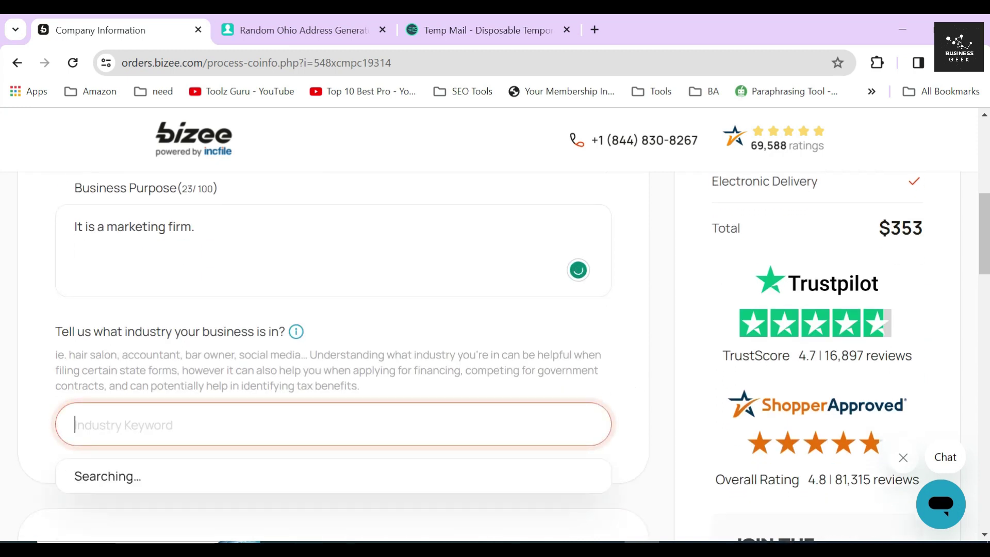
{"action": "type", "text": "mark"}
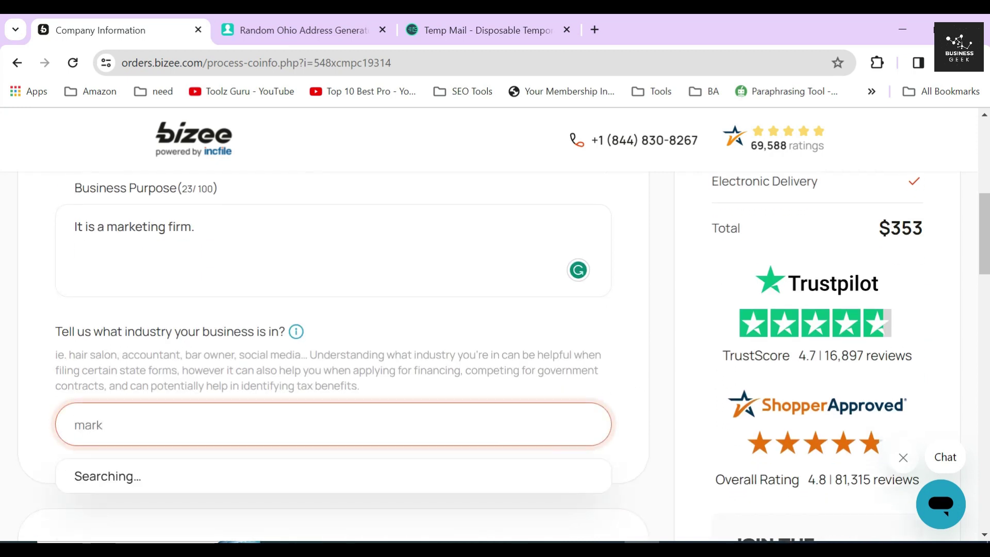
{"action": "type", "text": "eting"}
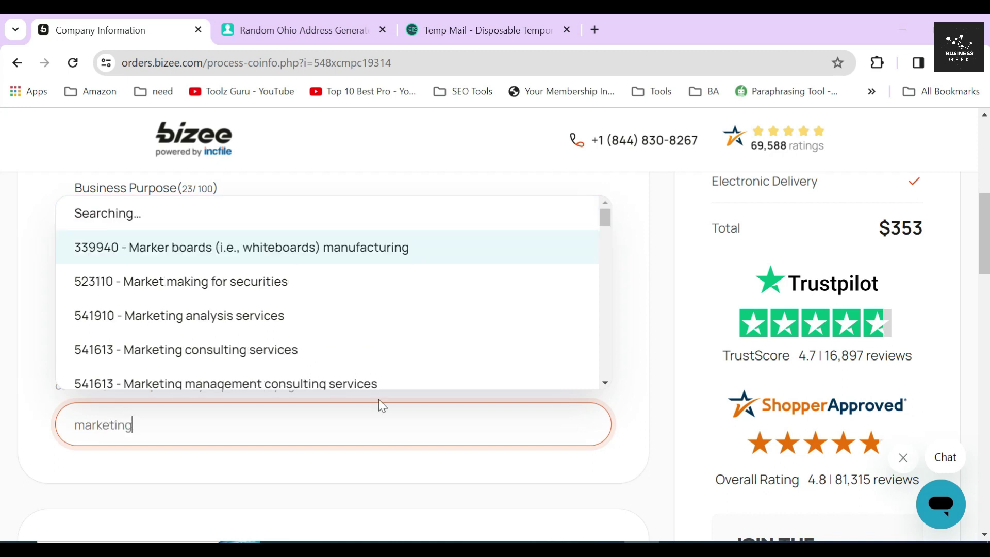
{"action": "scroll", "coordinate": [309, 288], "scroll_direction": "down", "scroll_amount": 3}
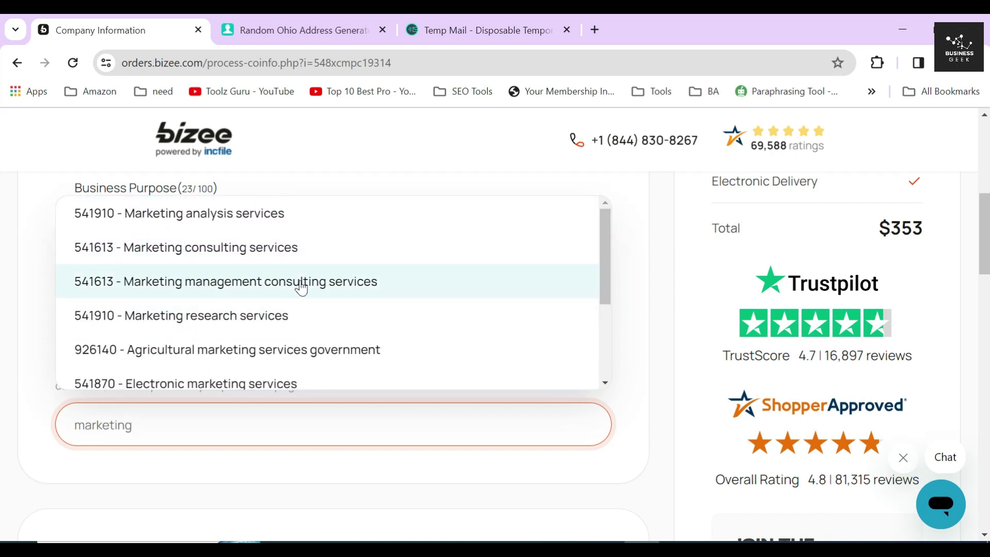
{"action": "left_click", "coordinate": [293, 250]}
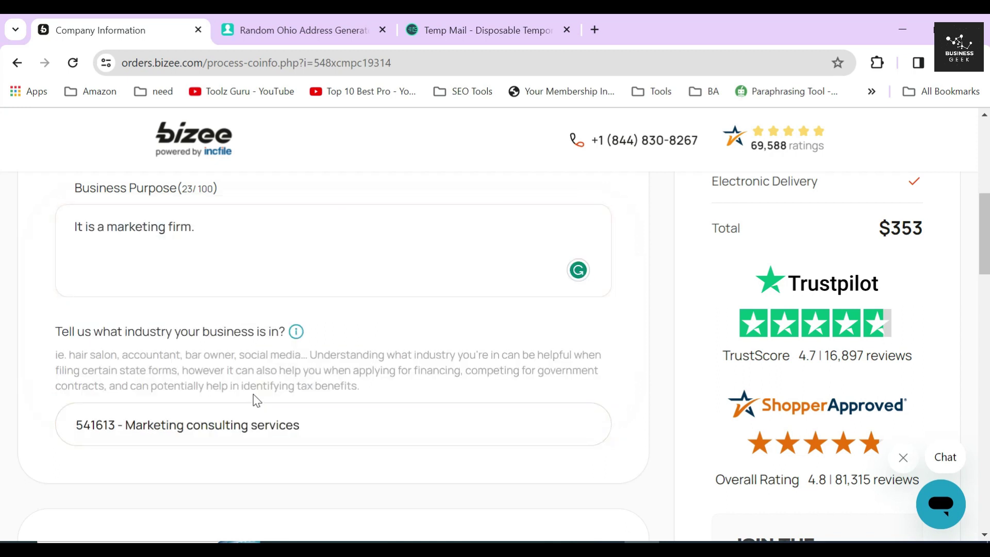
- Verify the NAICS subcode reads 541613 Marketing Consulting Services
{"action": "left_click_drag", "start_coordinate": [55, 472], "coordinate": [435, 469]}
{"action": "scroll", "coordinate": [381, 432], "scroll_direction": "down", "scroll_amount": 2}
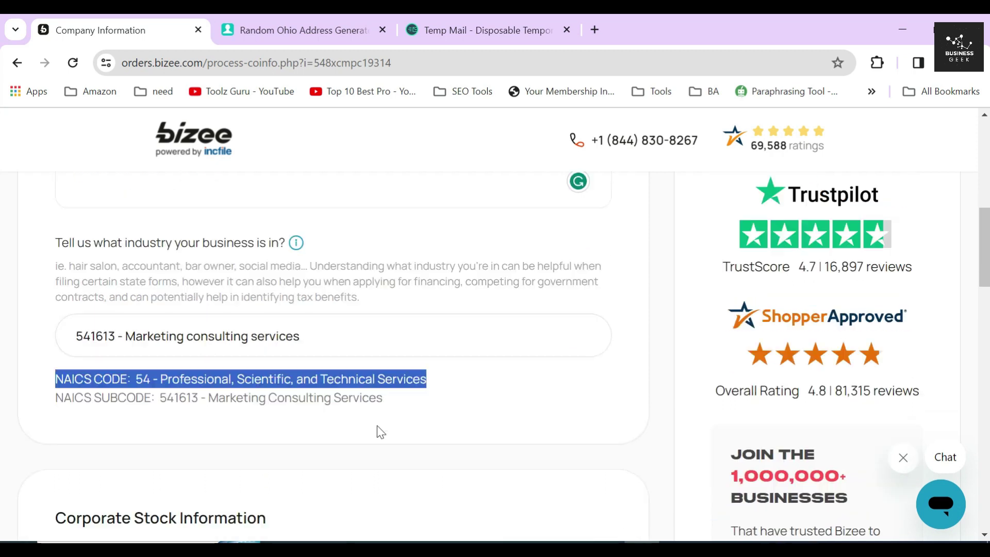
{"action": "scroll", "coordinate": [381, 432], "scroll_direction": "down", "scroll_amount": 1}
{"action": "double_click", "coordinate": [72, 331]}
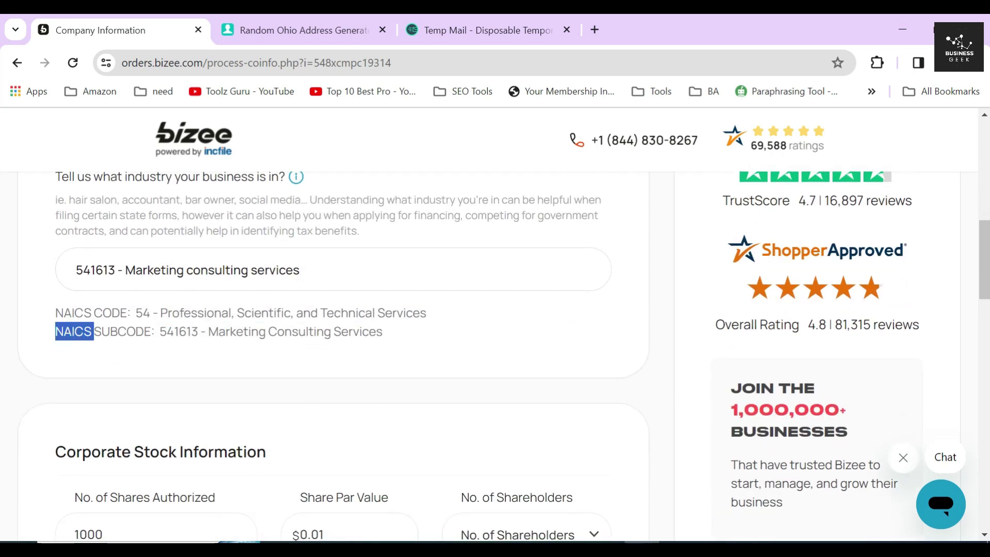
{"action": "double_click", "coordinate": [123, 331]}
{"action": "left_click", "coordinate": [109, 333]}
{"action": "double_click", "coordinate": [180, 331]}
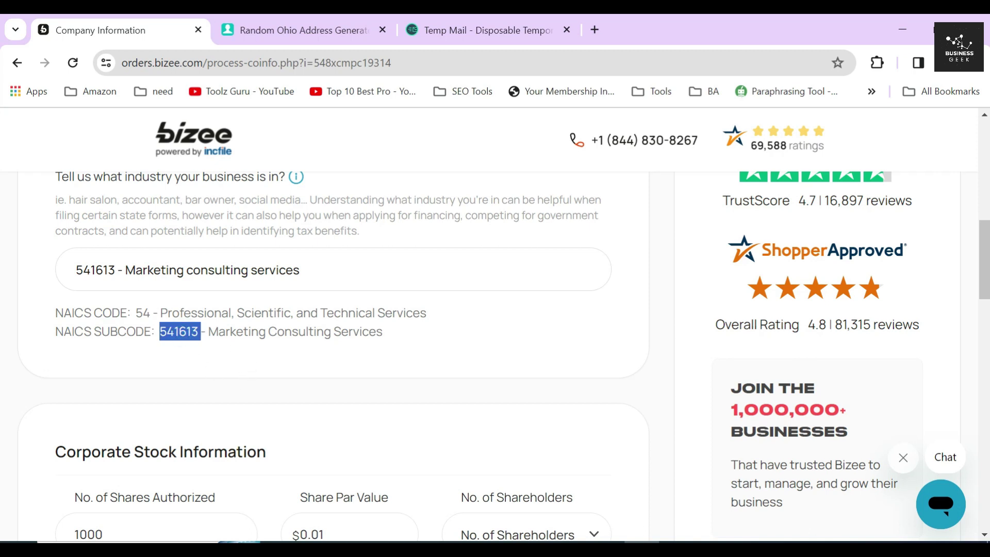
{"action": "left_click_drag", "start_coordinate": [208, 332], "coordinate": [440, 340]}
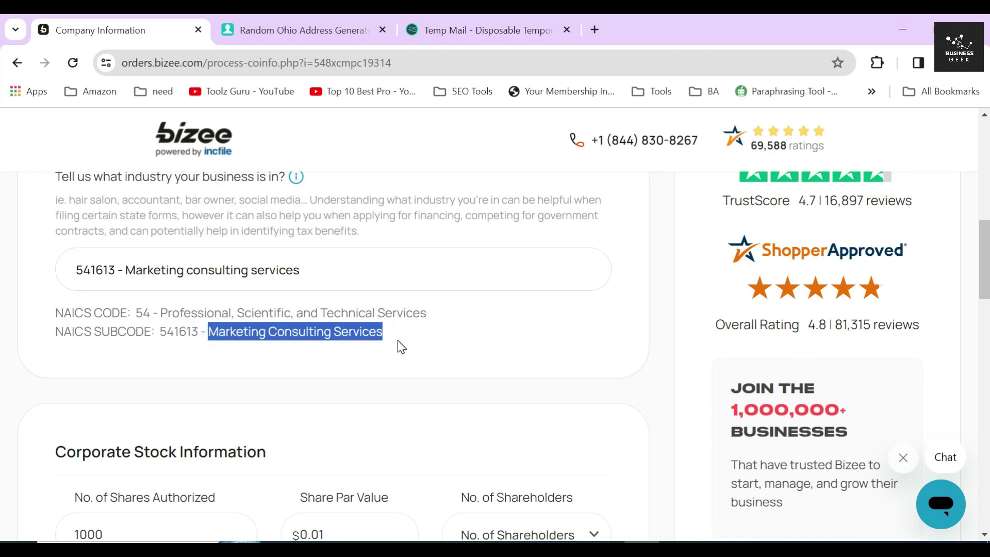
- Review the NAICS code and subcode lines together
{"action": "scroll", "coordinate": [400, 345], "scroll_direction": "up", "scroll_amount": 1}
{"action": "left_click_drag", "start_coordinate": [50, 254], "coordinate": [290, 254]}
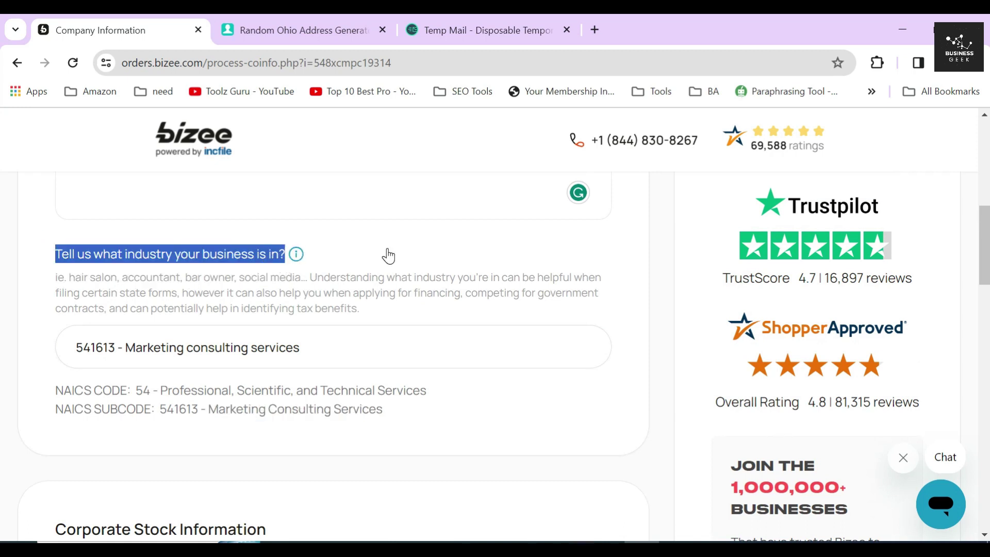
{"action": "left_click", "coordinate": [345, 253]}
{"action": "mouse_move", "coordinate": [295, 256]}
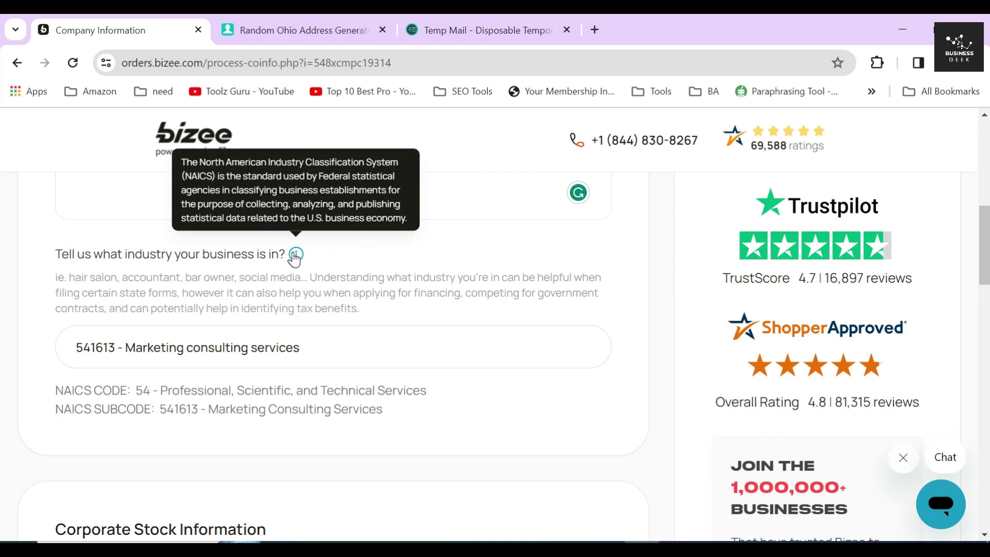
{"action": "left_click_drag", "start_coordinate": [55, 390], "coordinate": [392, 409]}
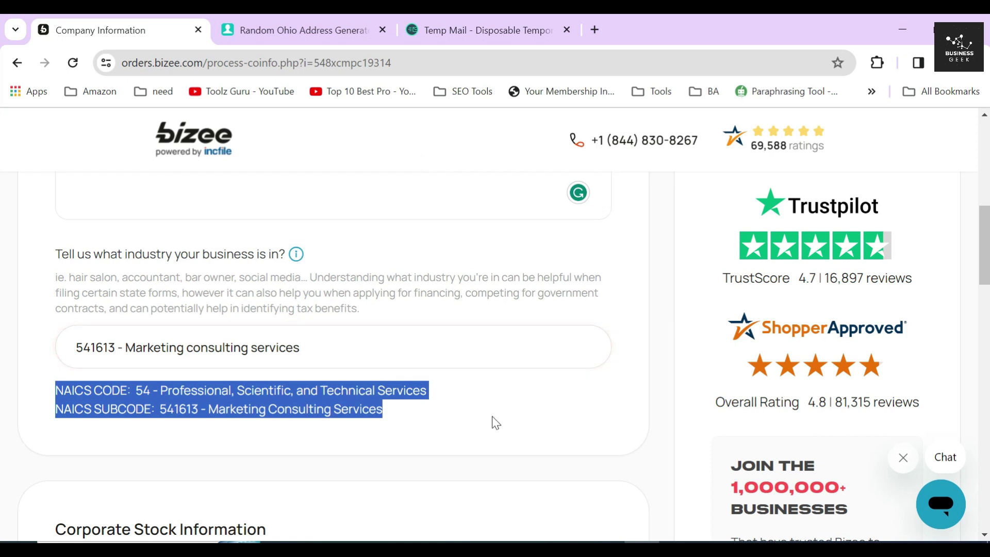
{"action": "left_click", "coordinate": [467, 394]}
- Keep 1000 shares authorized in the Corporate Stock Information section
{"action": "scroll", "coordinate": [451, 382], "scroll_direction": "down", "scroll_amount": 4}
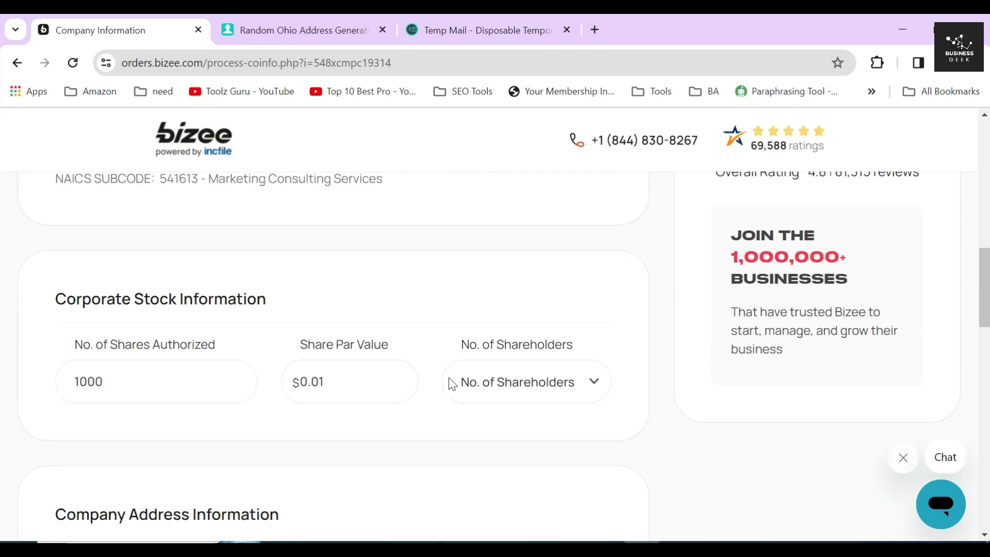
{"action": "double_click", "coordinate": [156, 297]}
{"action": "left_click", "coordinate": [155, 298]}
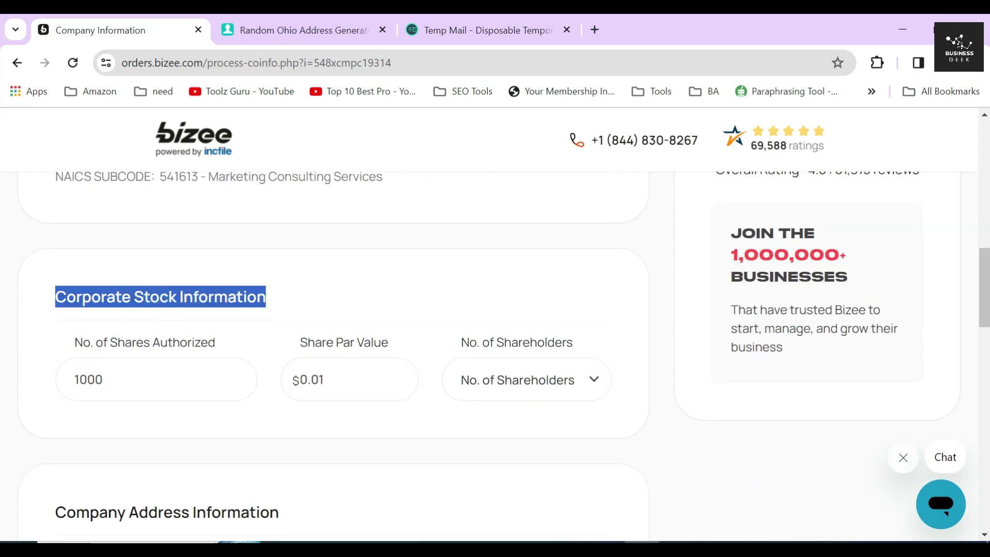
{"action": "left_click", "coordinate": [156, 300]}
{"action": "left_click", "coordinate": [156, 380]}
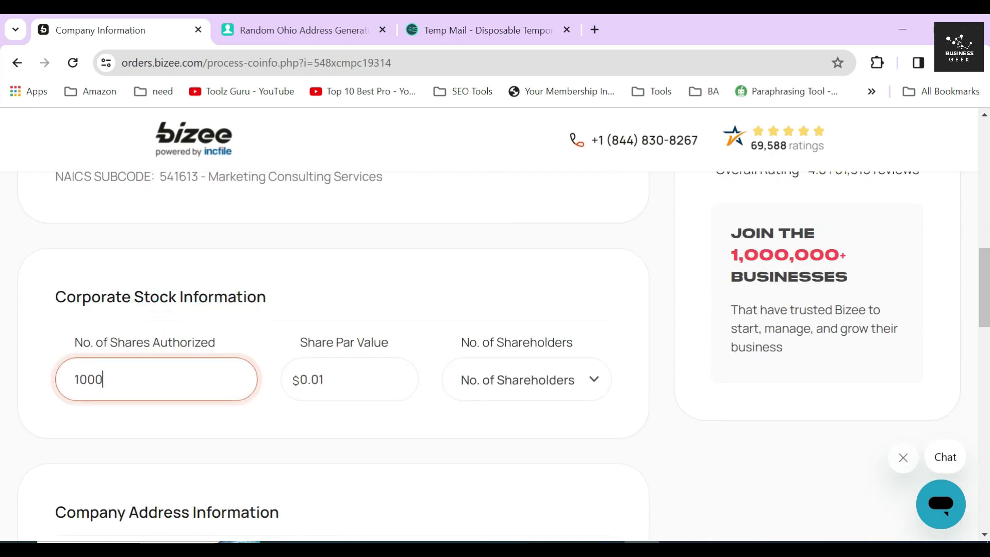
{"action": "scroll", "coordinate": [84, 388], "scroll_direction": "down", "scroll_amount": 2}
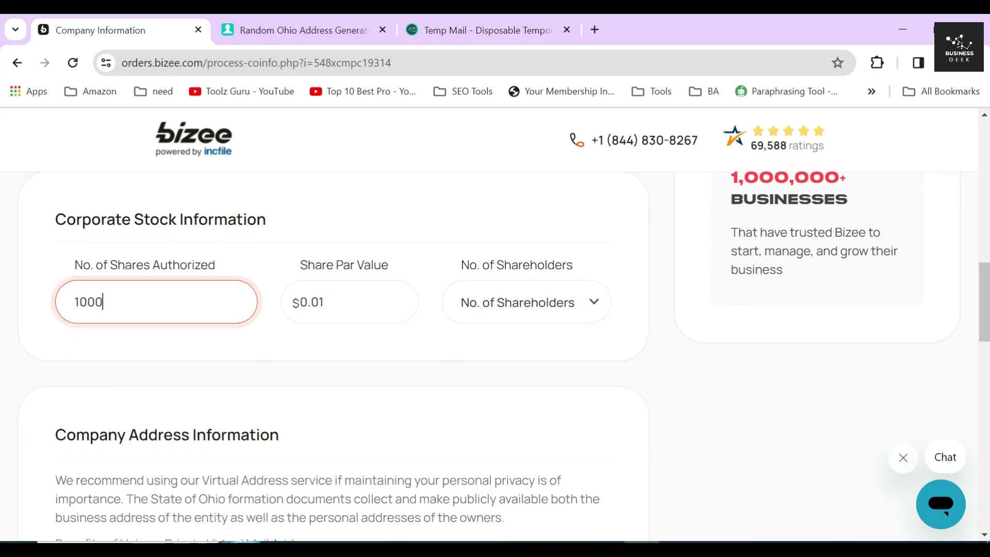
{"action": "double_click", "coordinate": [120, 294]}
{"action": "left_click", "coordinate": [43, 281]}
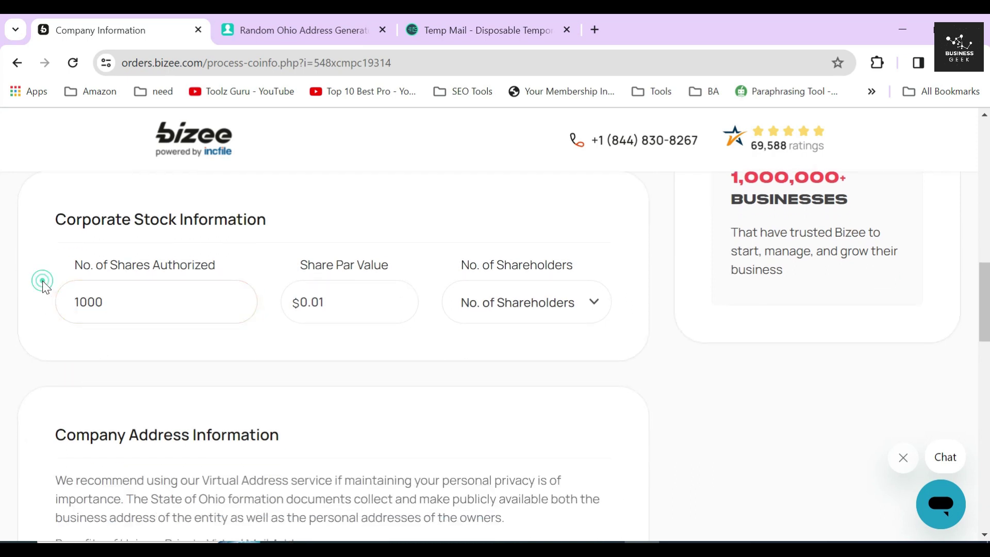
{"action": "left_click_drag", "start_coordinate": [67, 264], "coordinate": [427, 265]}
{"action": "left_click", "coordinate": [276, 338]}
{"action": "left_click", "coordinate": [111, 295]}
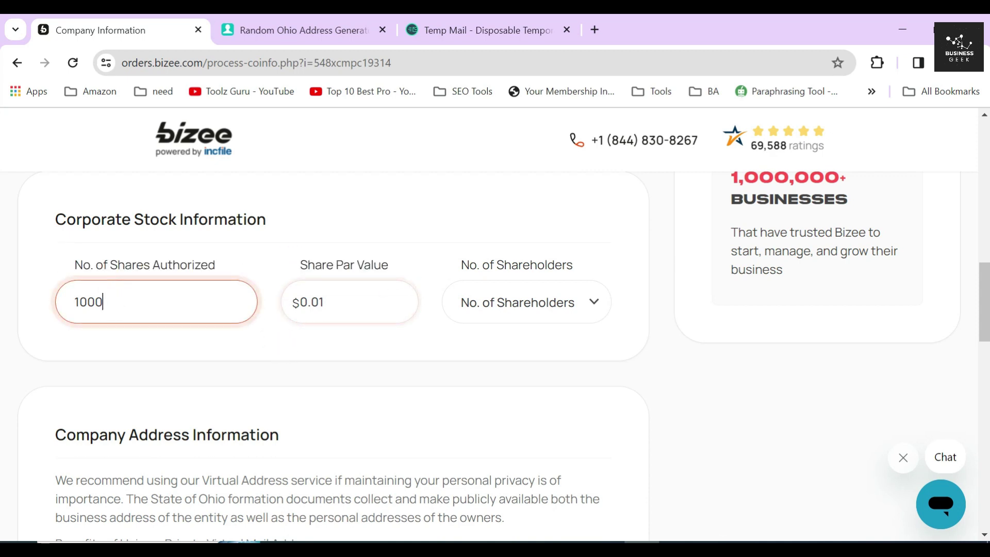
- Set the share par value to $1 and the number of shareholders to 2
{"action": "key", "text": "Tab"}
{"action": "type", "text": "1"}
{"action": "left_click", "coordinate": [285, 338]}
{"action": "left_click", "coordinate": [501, 308]}
{"action": "left_click", "coordinate": [494, 369]}
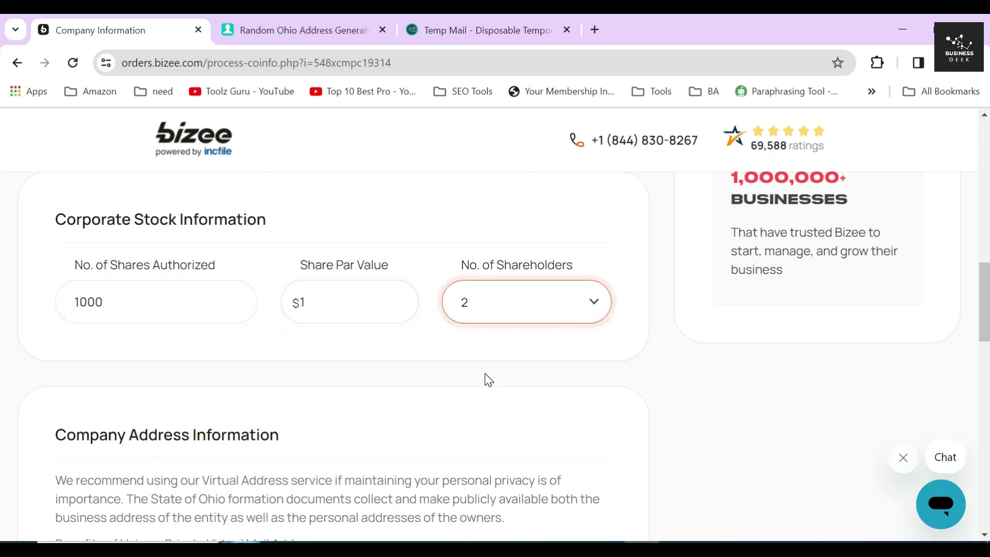
{"action": "left_click", "coordinate": [508, 308]}
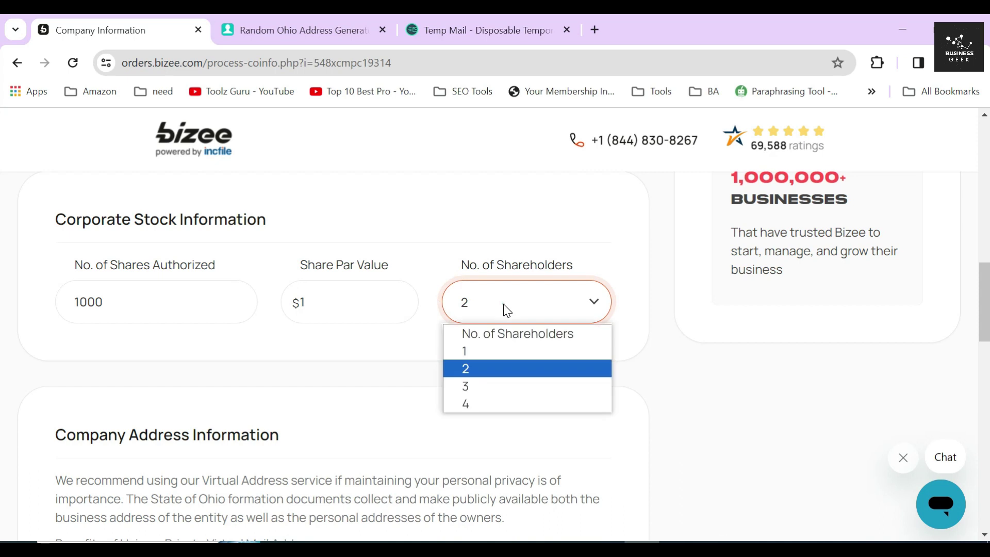
{"action": "left_click", "coordinate": [420, 361]}
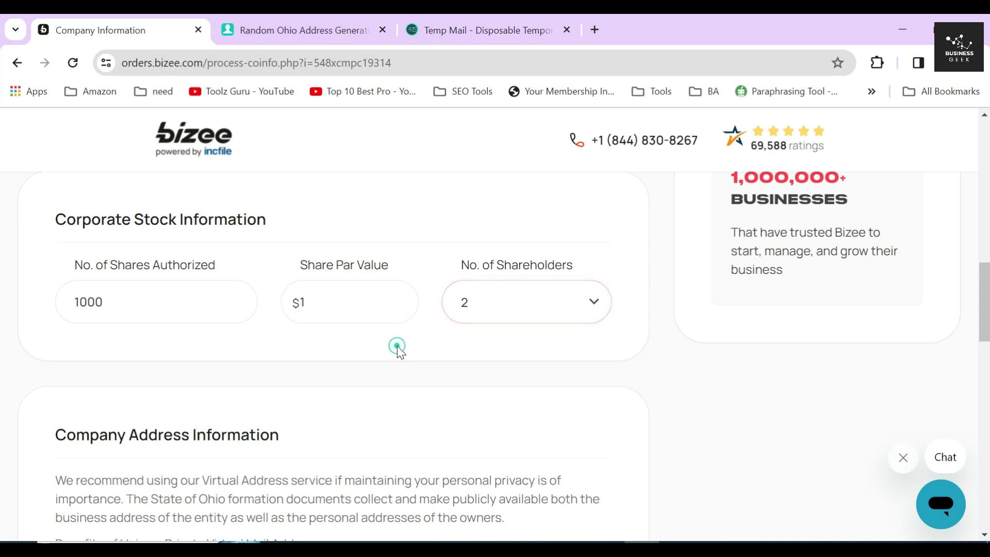
{"action": "scroll", "coordinate": [402, 348], "scroll_direction": "down", "scroll_amount": 3}
{"action": "left_click_drag", "start_coordinate": [51, 280], "coordinate": [329, 285]}
- Review the five virtual mail address benefits of the address service
{"action": "scroll", "coordinate": [223, 236], "scroll_direction": "down", "scroll_amount": 2}
{"action": "left_click", "coordinate": [223, 236]}
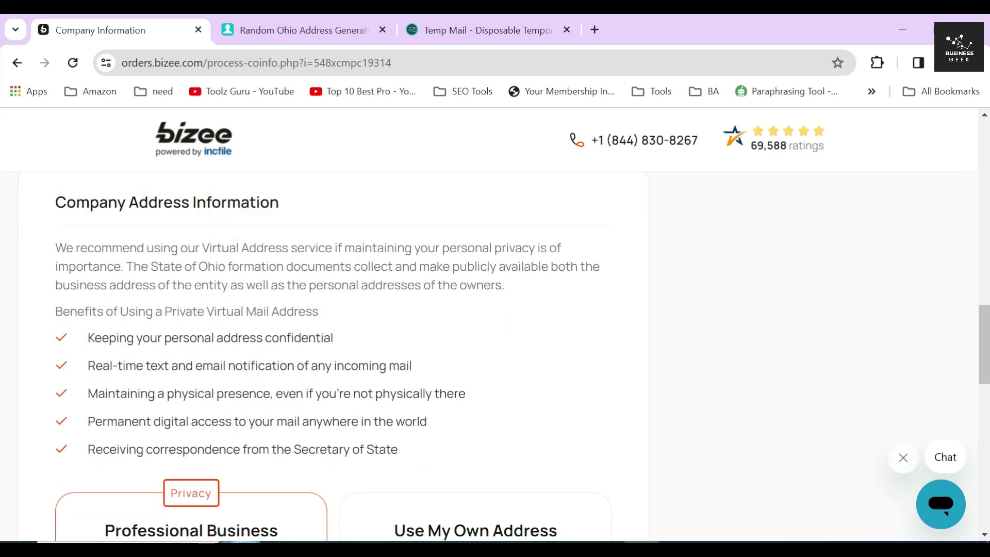
{"action": "left_click_drag", "start_coordinate": [55, 312], "coordinate": [361, 319]}
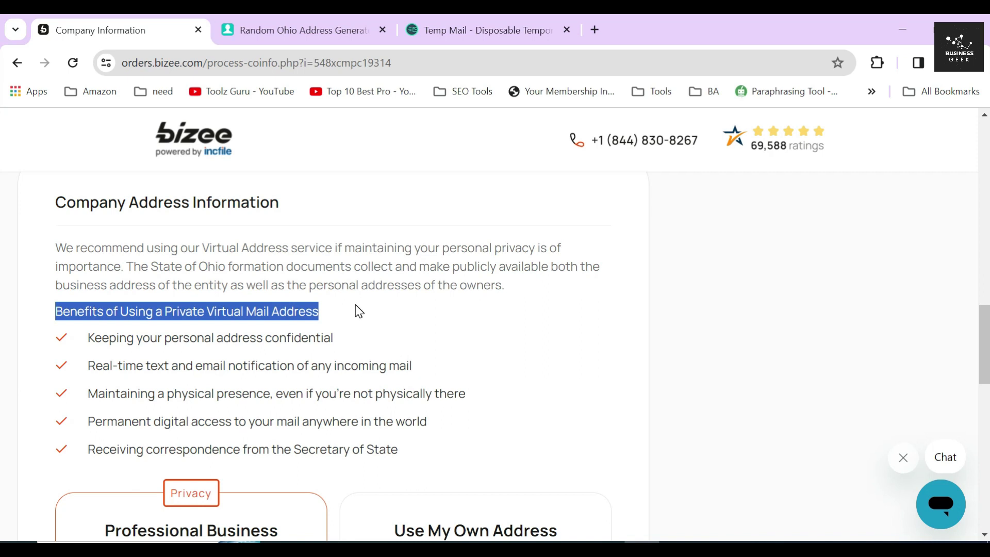
{"action": "scroll", "coordinate": [181, 352], "scroll_direction": "down", "scroll_amount": 2}
{"action": "left_click", "coordinate": [126, 267]}
{"action": "left_click_drag", "start_coordinate": [88, 260], "coordinate": [401, 376]}
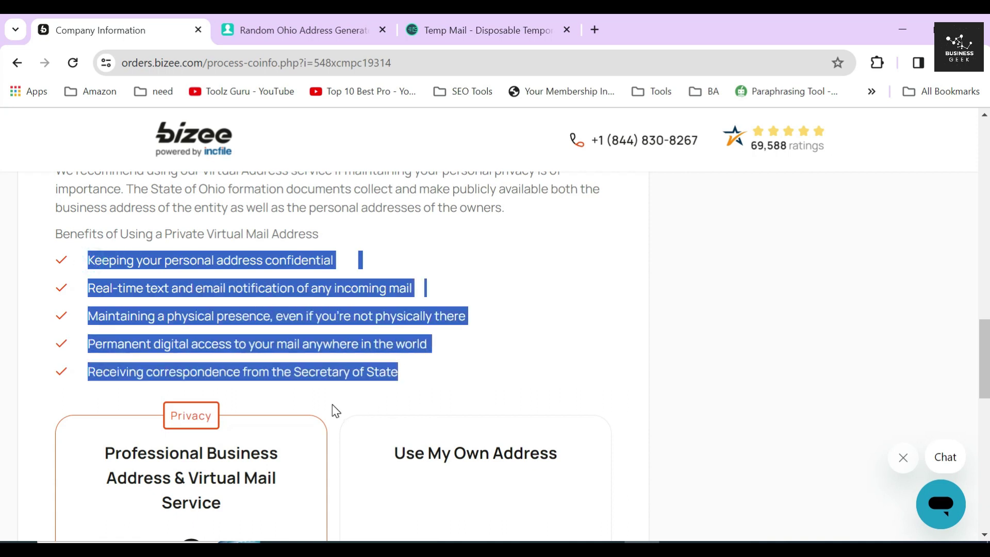
- Check the Cleveland principal address and the privacy, scanned mail, physical address and alert benefits
{"action": "scroll", "coordinate": [332, 405], "scroll_direction": "down", "scroll_amount": 6}
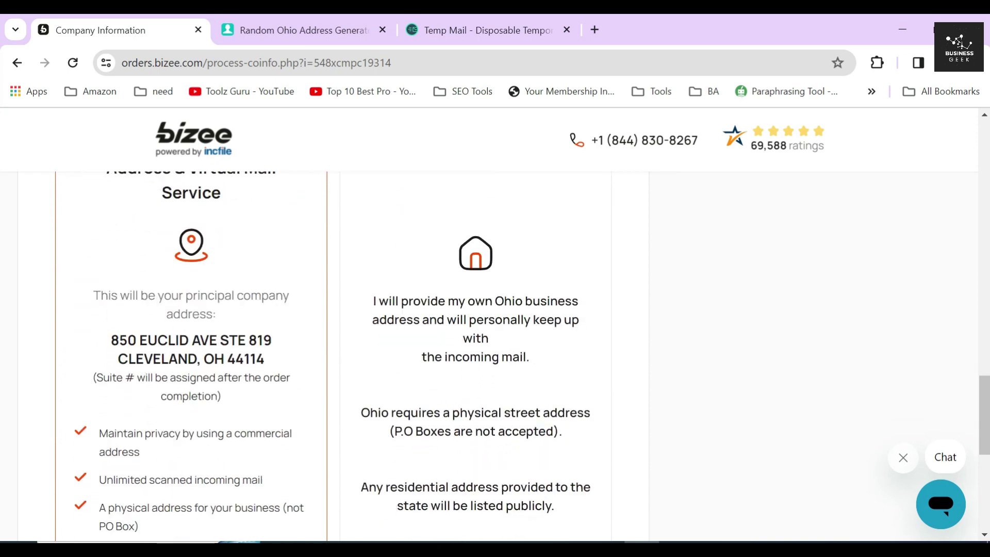
{"action": "left_click_drag", "start_coordinate": [110, 340], "coordinate": [279, 359]}
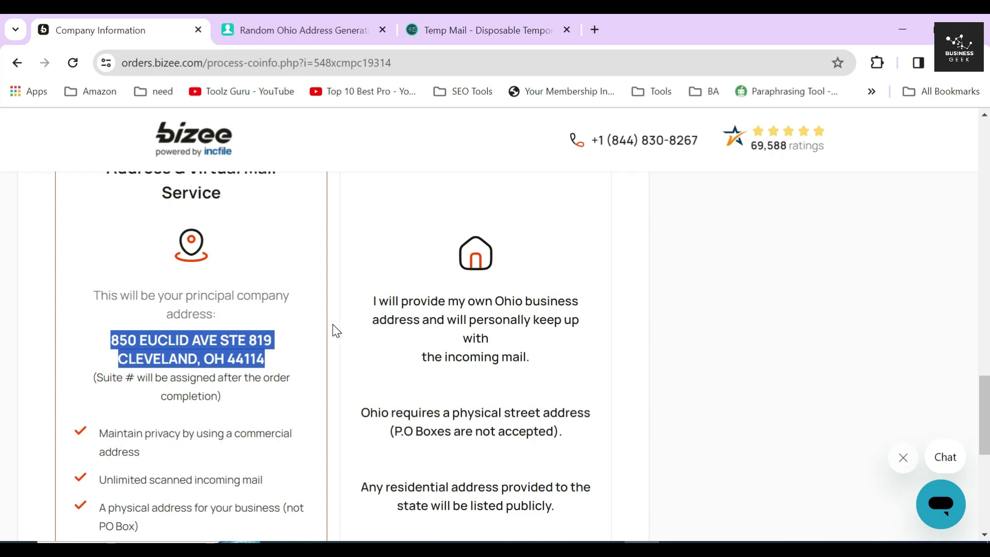
{"action": "scroll", "coordinate": [333, 324], "scroll_direction": "down", "scroll_amount": 3}
{"action": "left_click", "coordinate": [189, 315]}
{"action": "scroll", "coordinate": [191, 314], "scroll_direction": "down", "scroll_amount": 2}
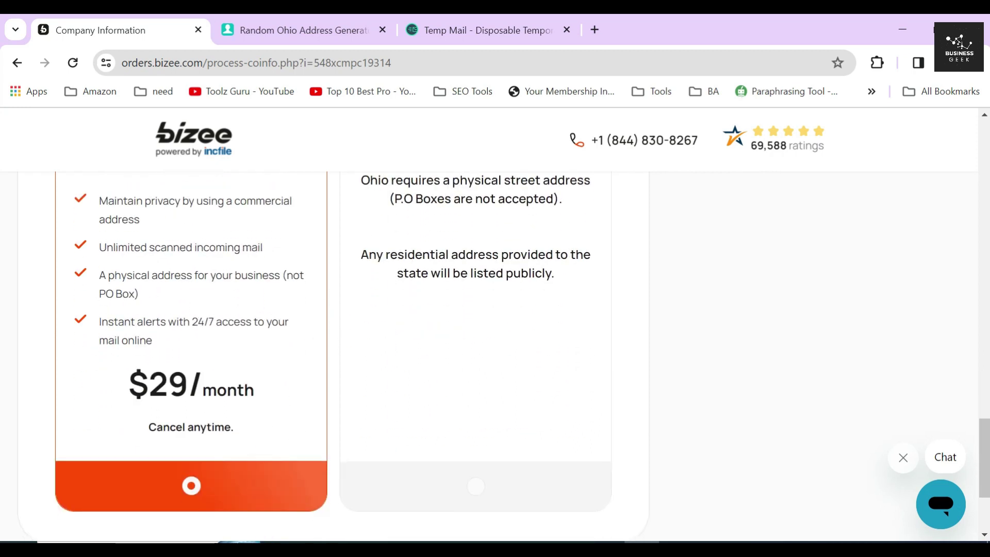
{"action": "triple_click", "coordinate": [101, 205]}
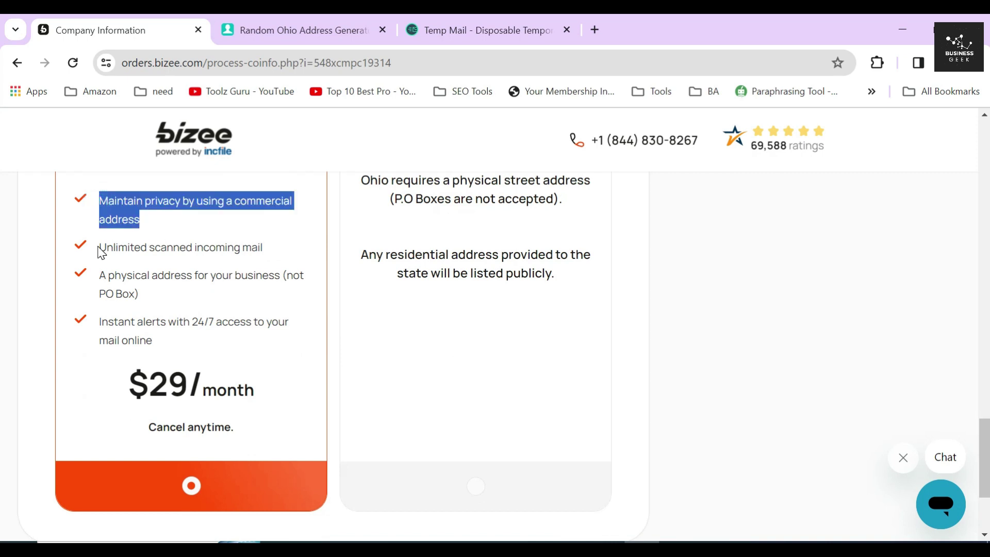
{"action": "left_click_drag", "start_coordinate": [100, 248], "coordinate": [269, 250]}
{"action": "left_click_drag", "start_coordinate": [101, 283], "coordinate": [172, 299]}
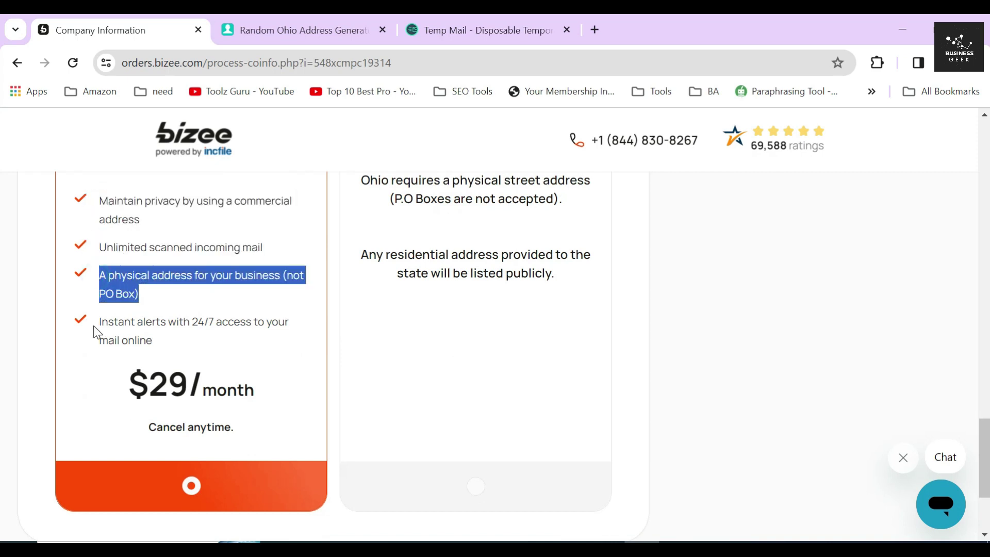
{"action": "left_click_drag", "start_coordinate": [98, 325], "coordinate": [160, 345]}
{"action": "left_click", "coordinate": [136, 329]}
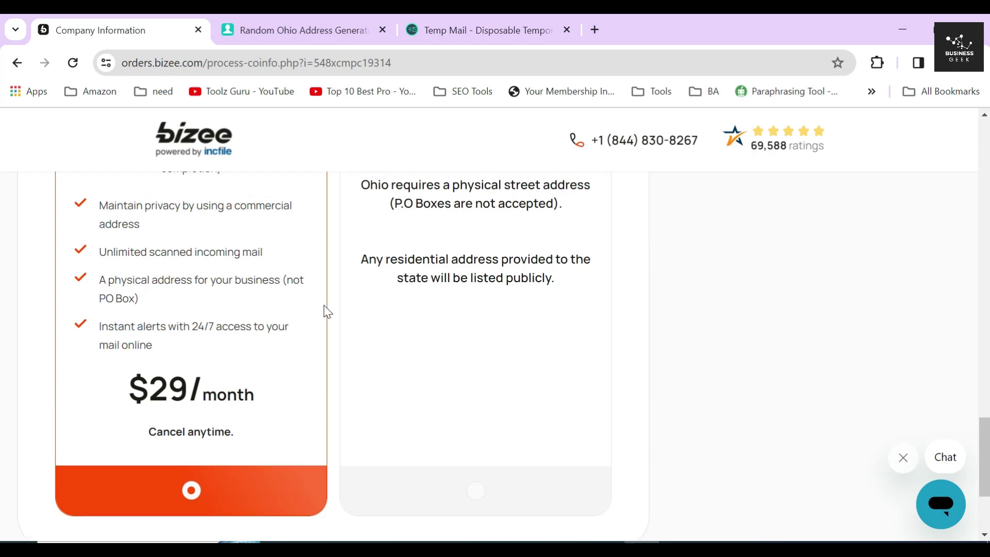
- Keep the $29/month Registered Address & Virtual Mail Service and continue
{"action": "scroll", "coordinate": [324, 311], "scroll_direction": "up", "scroll_amount": 4}
{"action": "scroll", "coordinate": [326, 311], "scroll_direction": "down", "scroll_amount": 5}
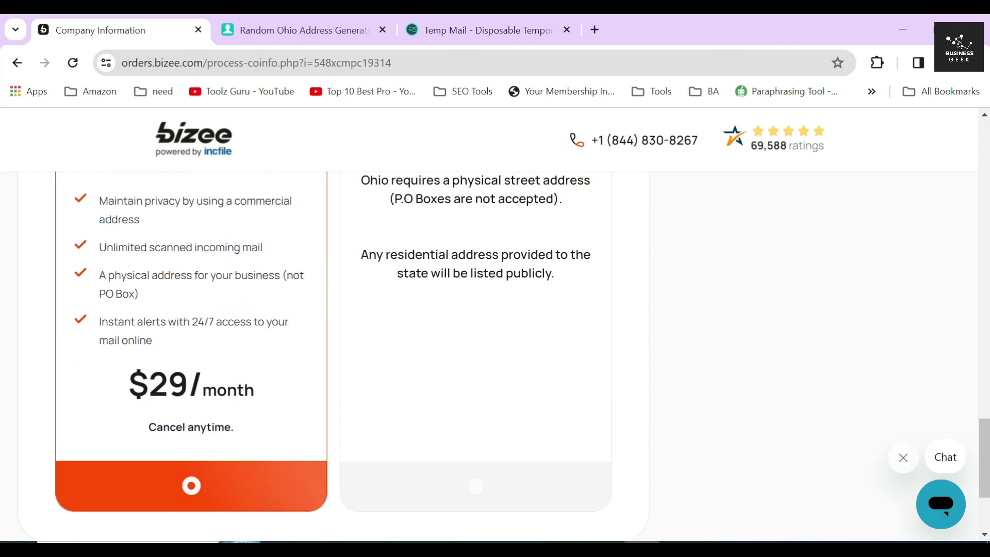
{"action": "left_click_drag", "start_coordinate": [123, 385], "coordinate": [265, 382]}
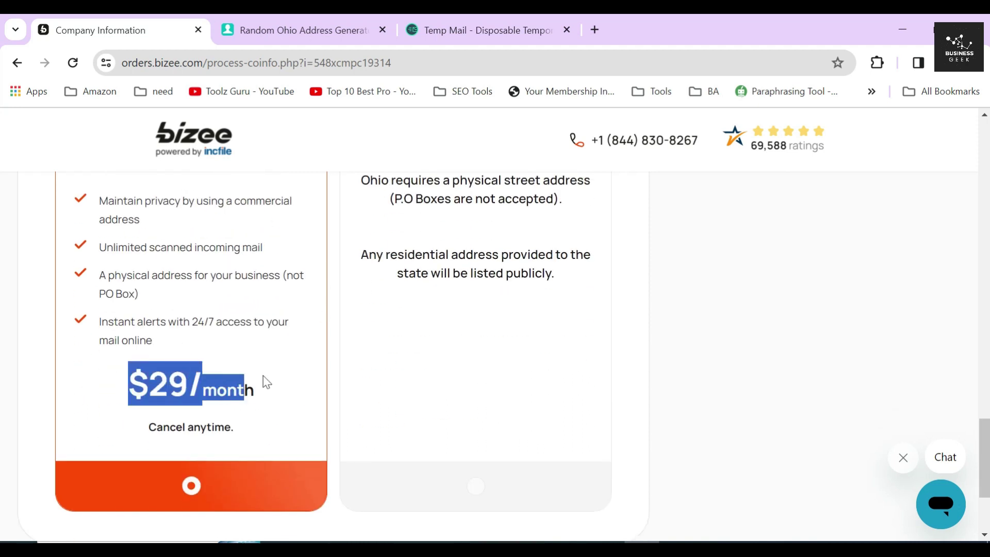
{"action": "left_click", "coordinate": [331, 375]}
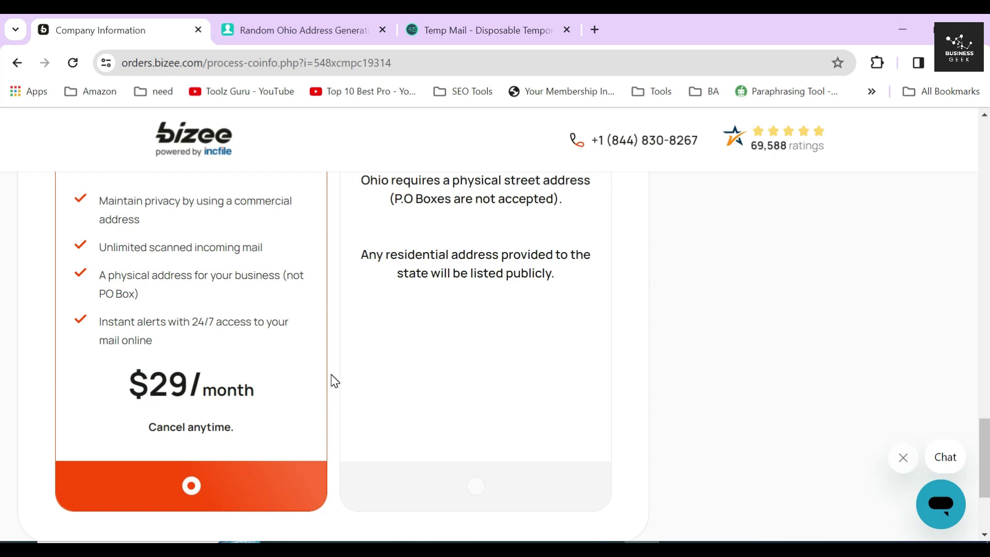
{"action": "scroll", "coordinate": [331, 374], "scroll_direction": "down", "scroll_amount": 3}
{"action": "left_click", "coordinate": [579, 419]}
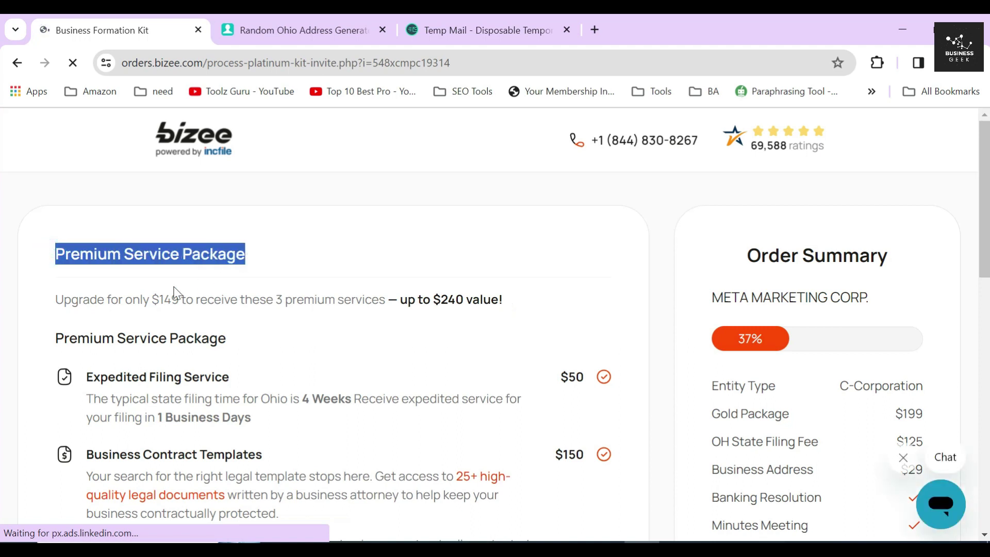
- Compare the $149 upgrade price, its up to $240 value claim, and the Gold Package $199 line
{"action": "left_click", "coordinate": [135, 297]}
{"action": "left_click_drag", "start_coordinate": [150, 299], "coordinate": [179, 300]}
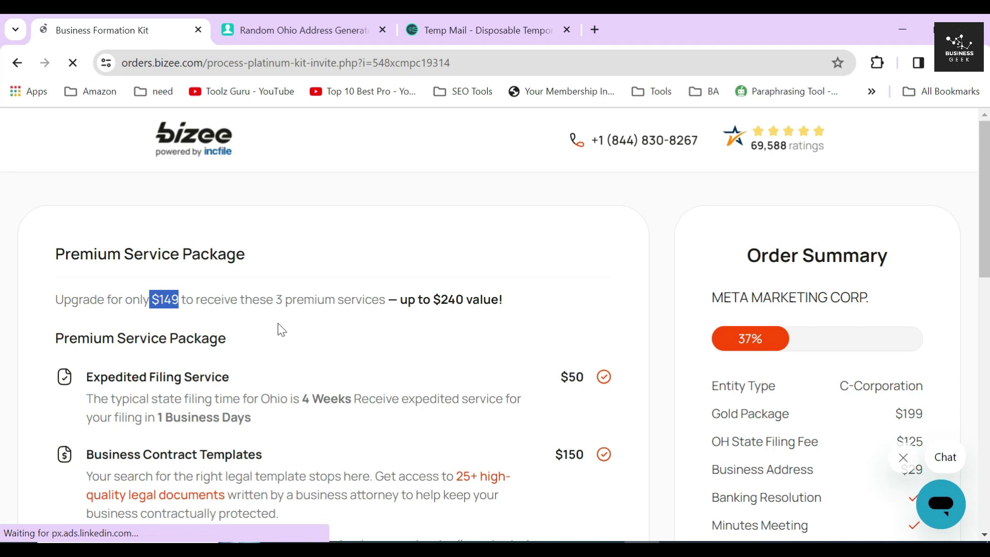
{"action": "left_click_drag", "start_coordinate": [266, 300], "coordinate": [530, 300]}
{"action": "left_click", "coordinate": [266, 344]}
{"action": "scroll", "coordinate": [268, 345], "scroll_direction": "down", "scroll_amount": 3}
{"action": "left_click", "coordinate": [290, 300]}
{"action": "scroll", "coordinate": [295, 305], "scroll_direction": "down", "scroll_amount": 3}
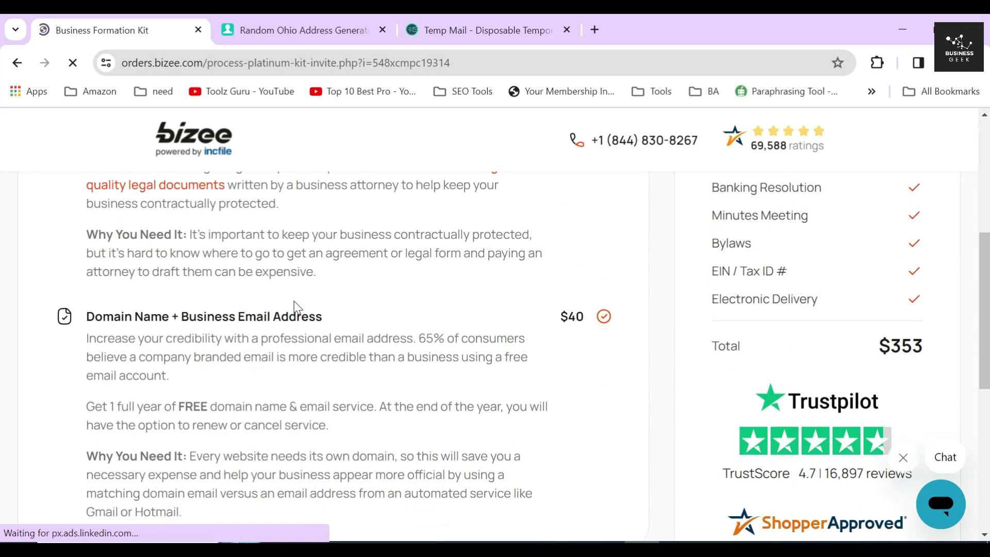
{"action": "left_click", "coordinate": [351, 313]}
{"action": "scroll", "coordinate": [376, 319], "scroll_direction": "up", "scroll_amount": 3}
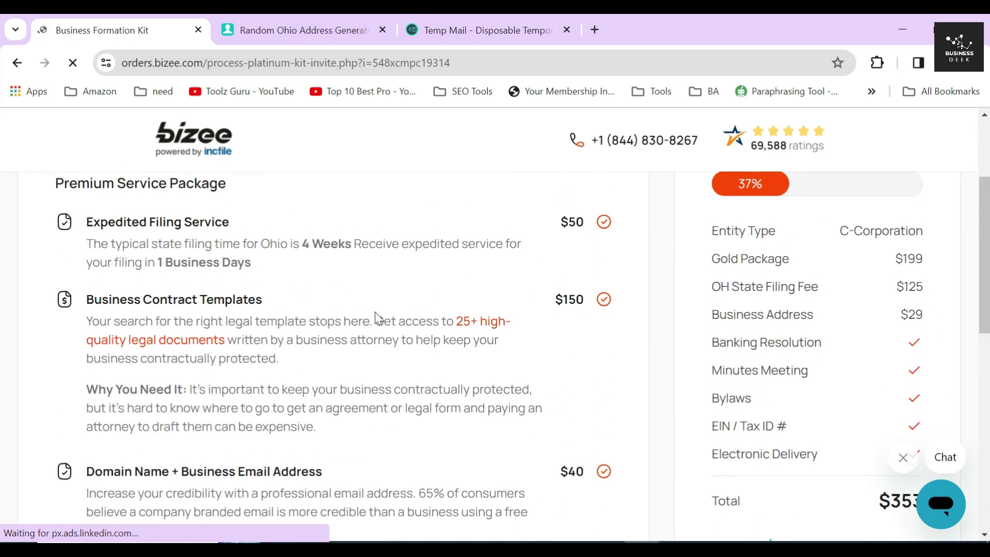
{"action": "left_click_drag", "start_coordinate": [694, 267], "coordinate": [946, 254]}
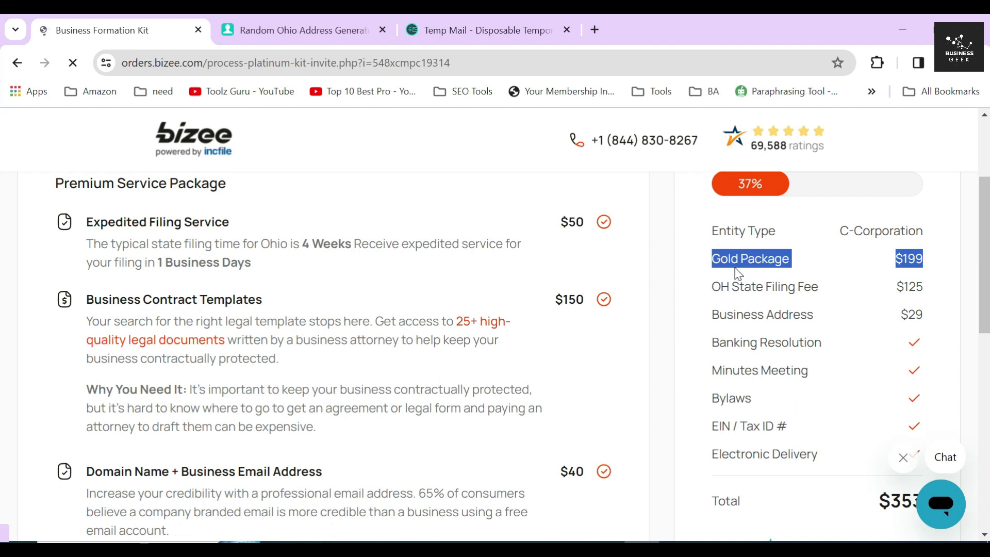
{"action": "left_click", "coordinate": [703, 264]}
- Decline the $149 Premium Service Package with 'No thanks, I will pass on this opportunity.'
{"action": "scroll", "coordinate": [155, 335], "scroll_direction": "down", "scroll_amount": 3}
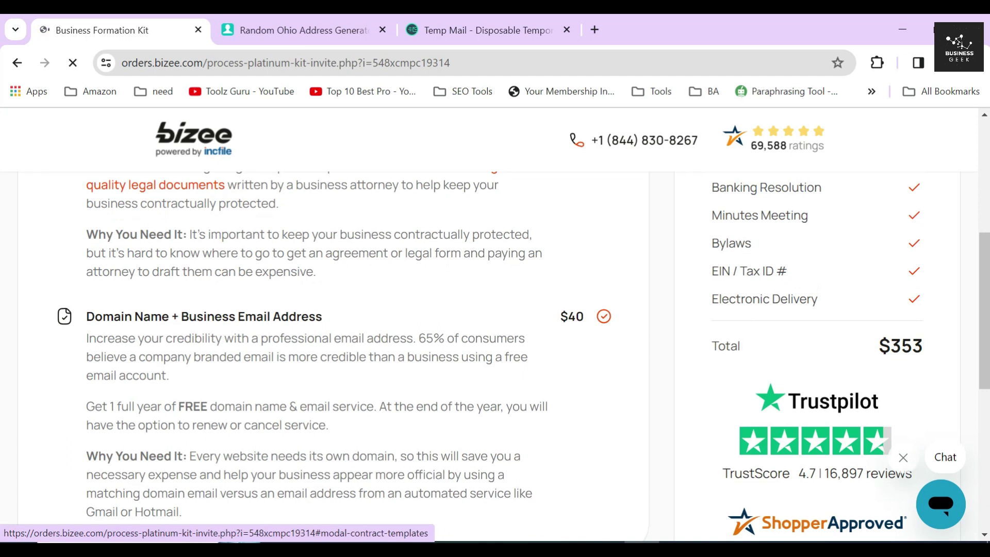
{"action": "scroll", "coordinate": [424, 325], "scroll_direction": "down", "scroll_amount": 5}
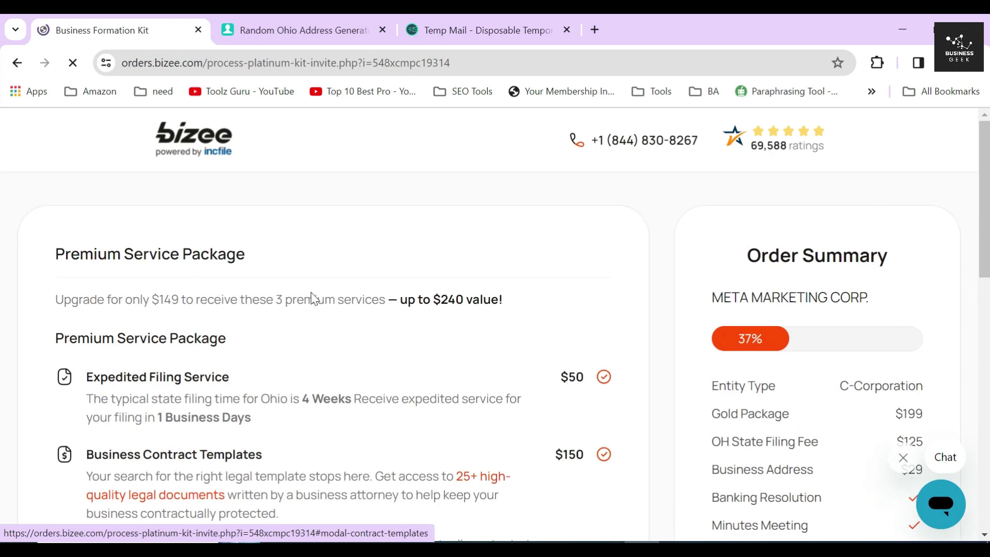
{"action": "left_click_drag", "start_coordinate": [125, 300], "coordinate": [185, 300]}
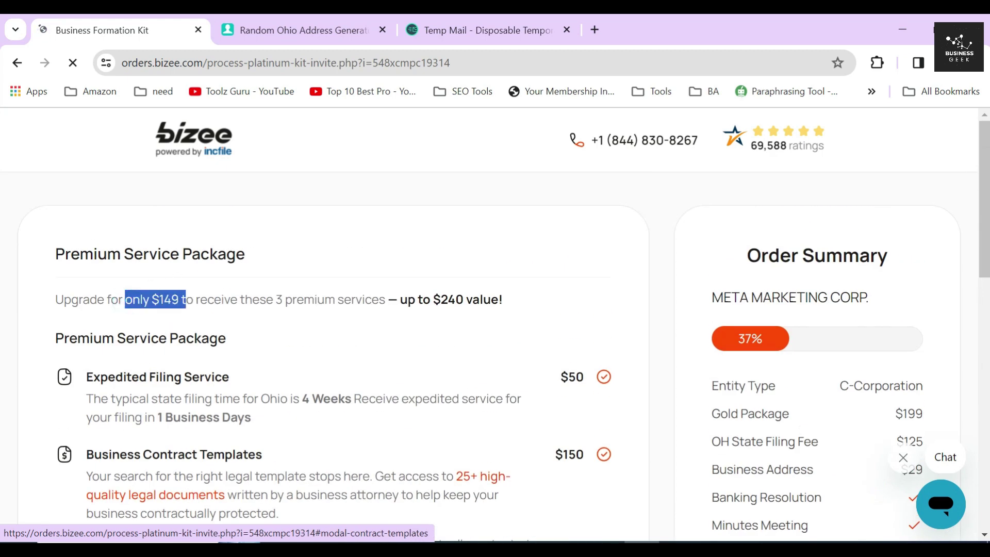
{"action": "scroll", "coordinate": [394, 334], "scroll_direction": "down", "scroll_amount": 15}
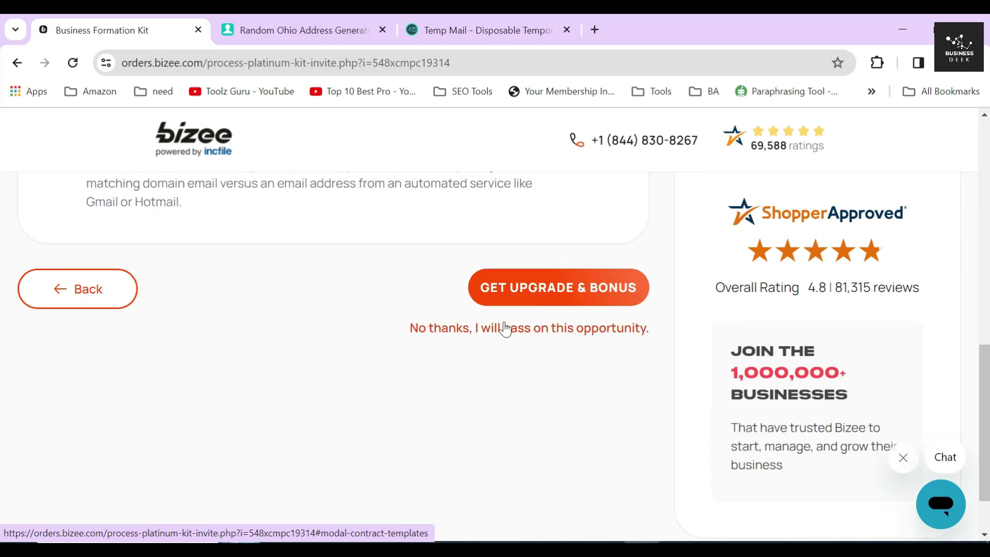
{"action": "left_click", "coordinate": [509, 330]}
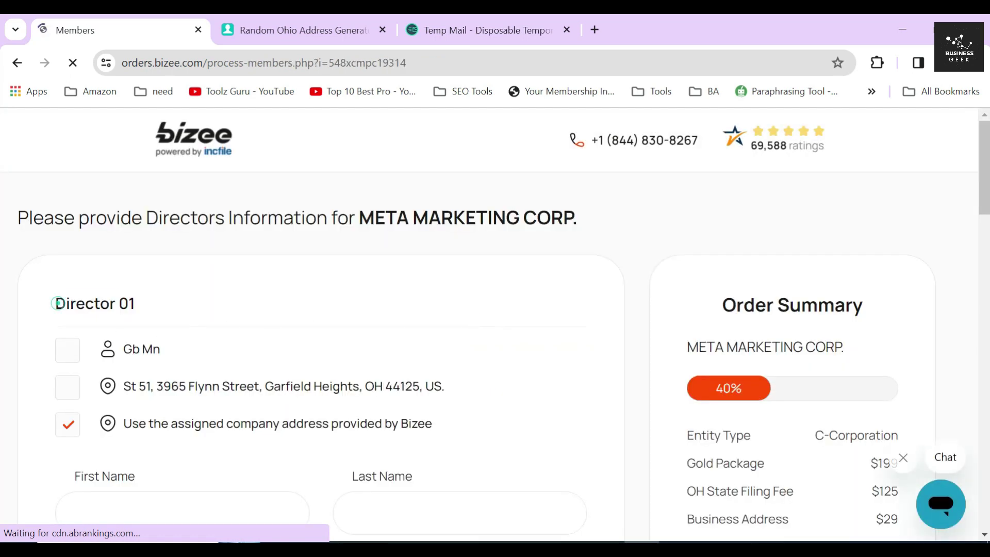
- Fill Director 01 with the saved contact's names and keep the assigned company address
{"action": "triple_click", "coordinate": [53, 303]}
{"action": "left_click", "coordinate": [204, 290]}
{"action": "left_click", "coordinate": [67, 350]}
{"action": "scroll", "coordinate": [134, 324], "scroll_direction": "down", "scroll_amount": 2}
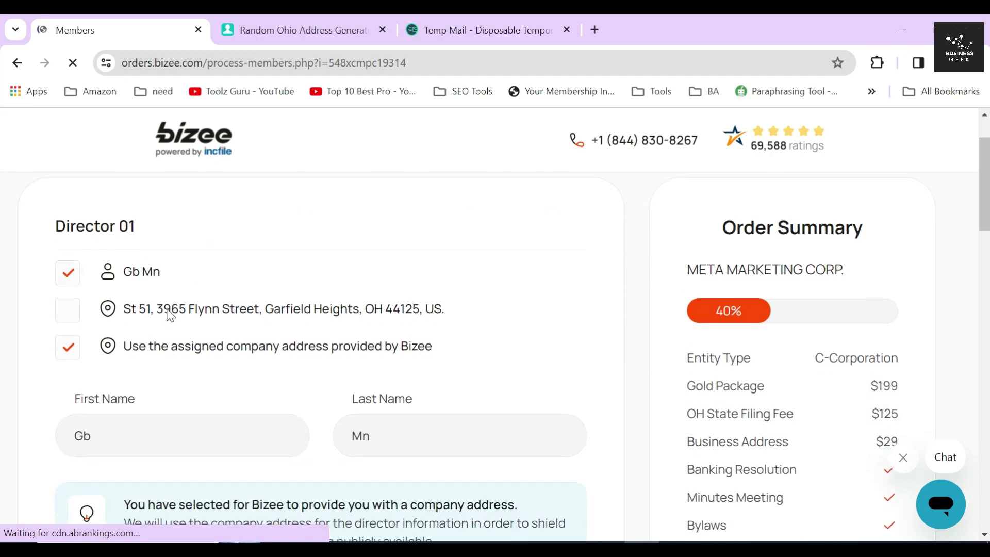
{"action": "left_click_drag", "start_coordinate": [449, 346], "coordinate": [131, 371]}
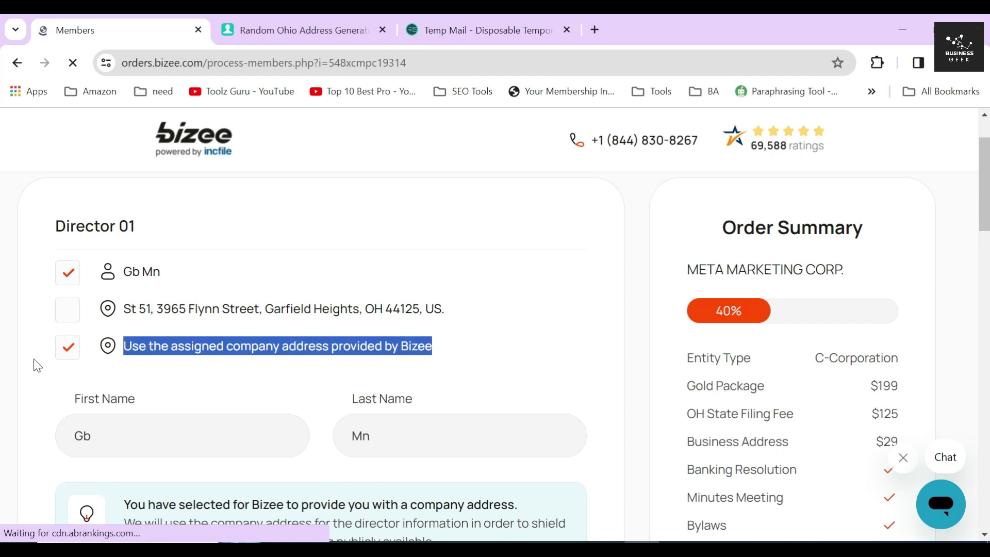
{"action": "left_click", "coordinate": [34, 344]}
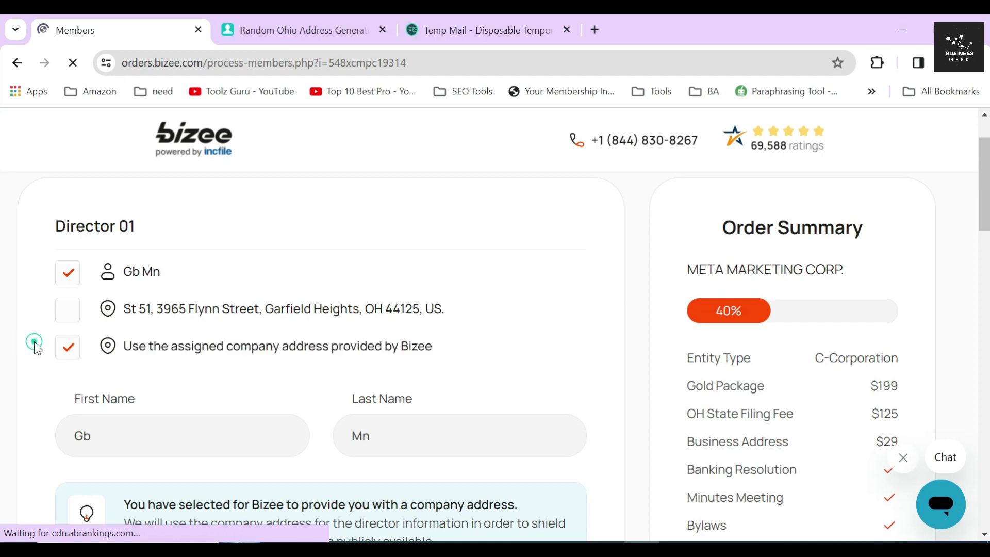
{"action": "scroll", "coordinate": [38, 349], "scroll_direction": "down", "scroll_amount": 3}
{"action": "left_click_drag", "start_coordinate": [124, 368], "coordinate": [471, 385]}
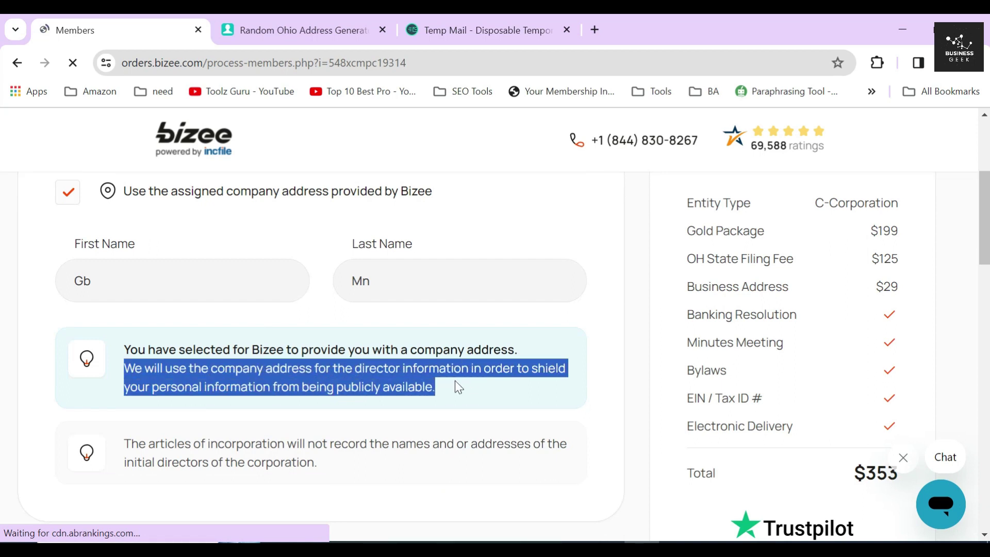
{"action": "left_click", "coordinate": [325, 375]}
{"action": "scroll", "coordinate": [322, 310], "scroll_direction": "down", "scroll_amount": 6}
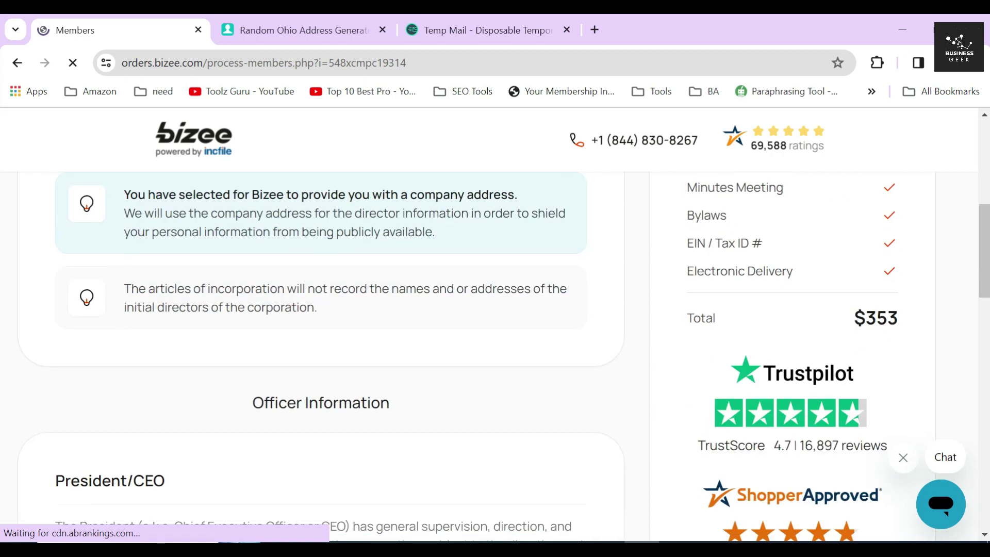
- Review the Officer Information section's President, Secretary and Treasurer entries
{"action": "triple_click", "coordinate": [316, 249]}
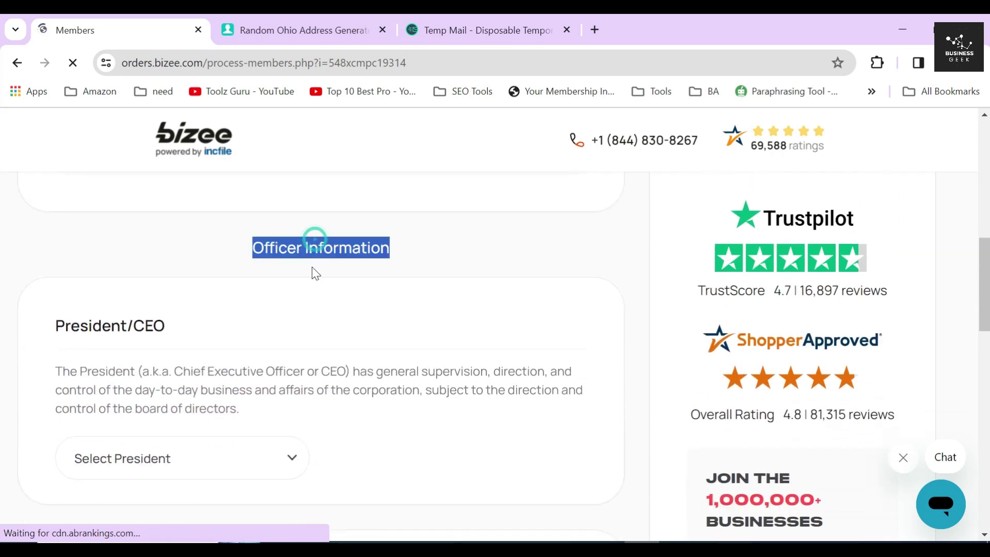
{"action": "left_click_drag", "start_coordinate": [54, 326], "coordinate": [165, 326]}
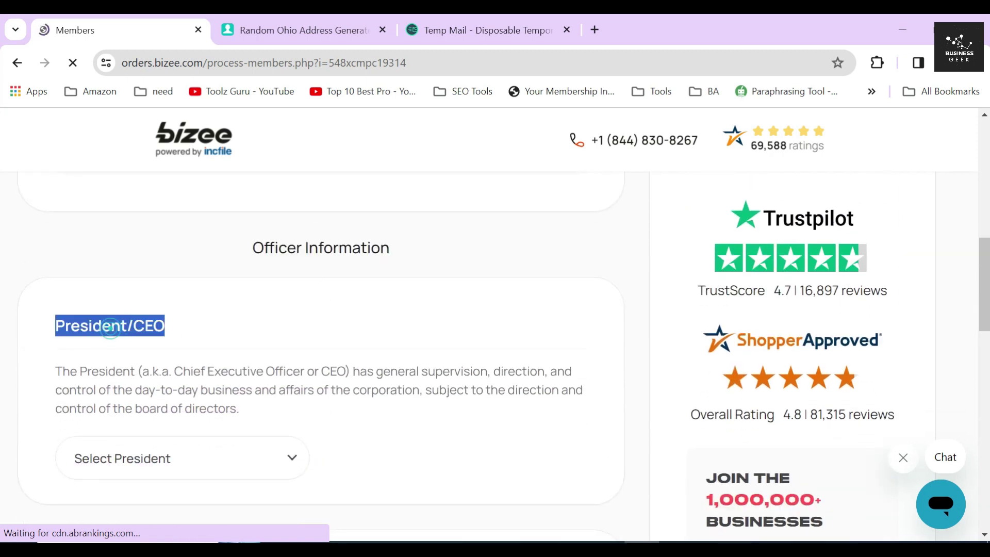
{"action": "scroll", "coordinate": [114, 335], "scroll_direction": "down", "scroll_amount": 3}
{"action": "double_click", "coordinate": [92, 421]}
{"action": "scroll", "coordinate": [92, 412], "scroll_direction": "down", "scroll_amount": 5}
{"action": "left_click", "coordinate": [102, 463]}
{"action": "double_click", "coordinate": [91, 443]}
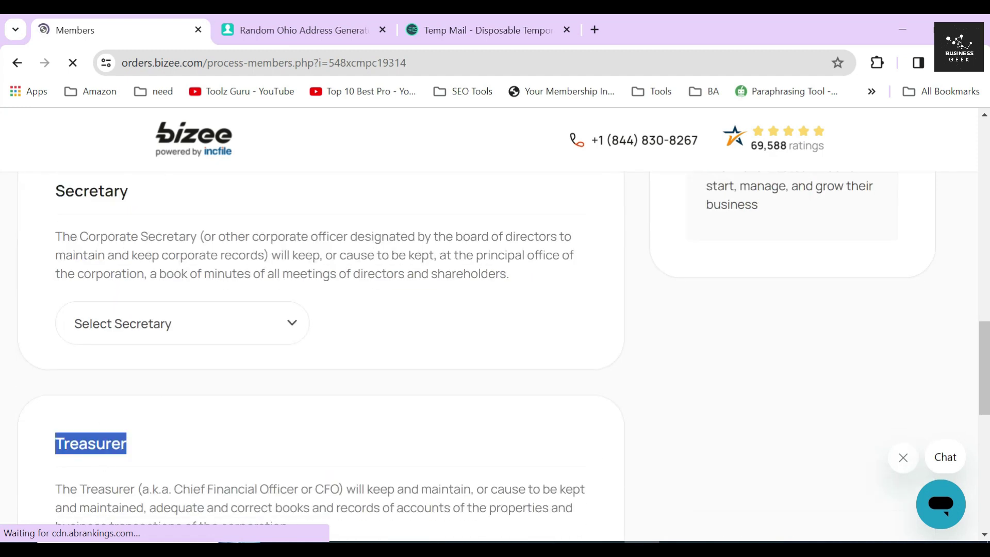
{"action": "left_click", "coordinate": [262, 399]}
{"action": "scroll", "coordinate": [262, 398], "scroll_direction": "up", "scroll_amount": 8}
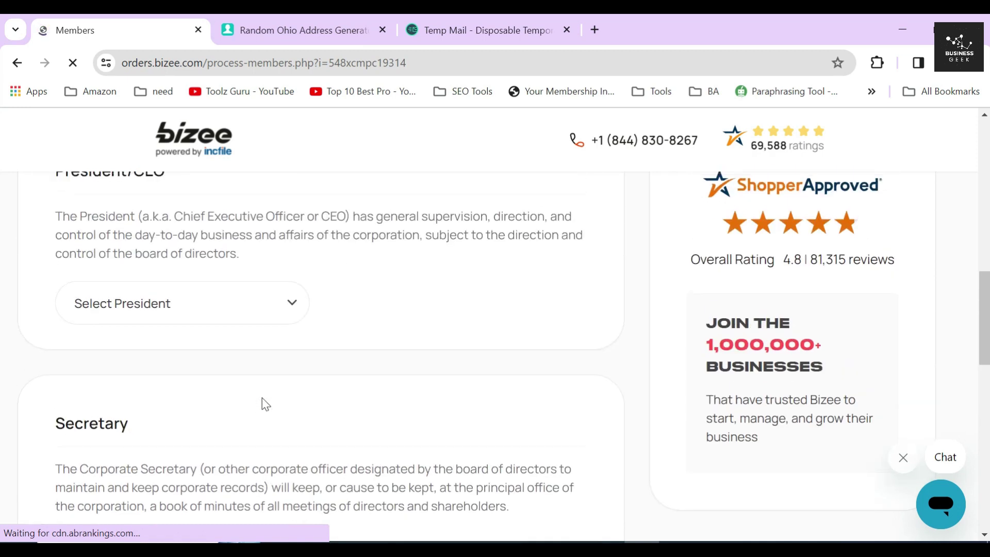
{"action": "double_click", "coordinate": [90, 325]}
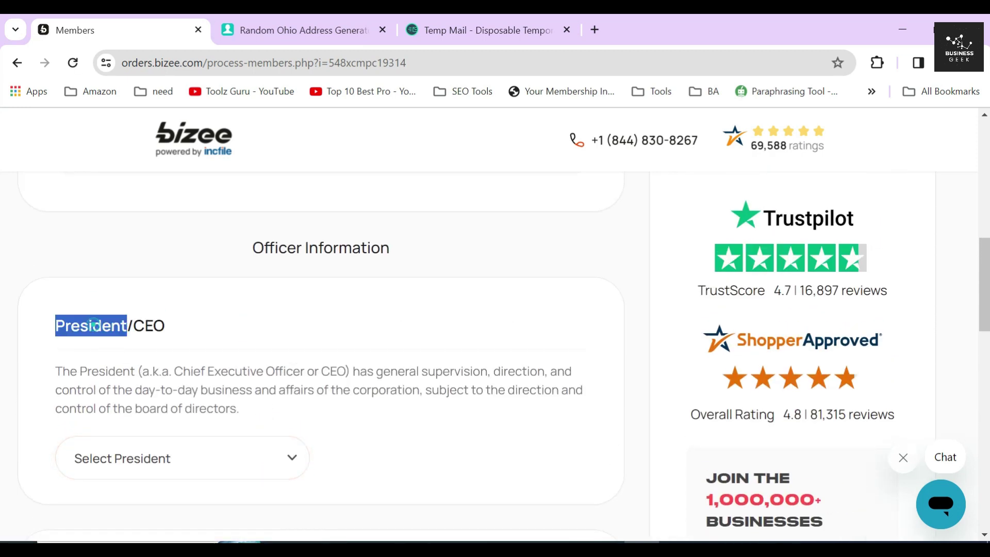
{"action": "scroll", "coordinate": [90, 325], "scroll_direction": "down", "scroll_amount": 1}
- Make the company's existing member the President/CEO instead of naming a new person
{"action": "left_click", "coordinate": [139, 391]}
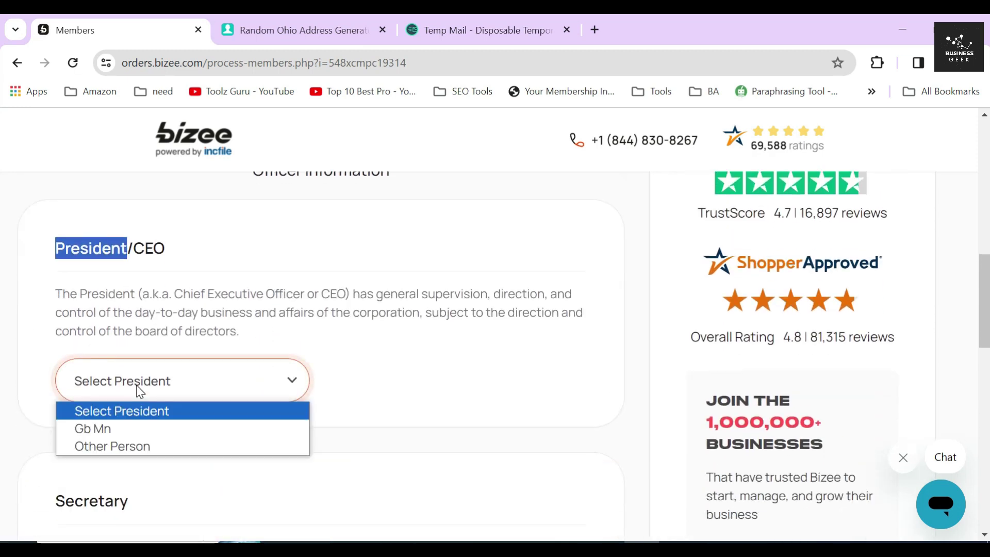
{"action": "left_click", "coordinate": [129, 447]}
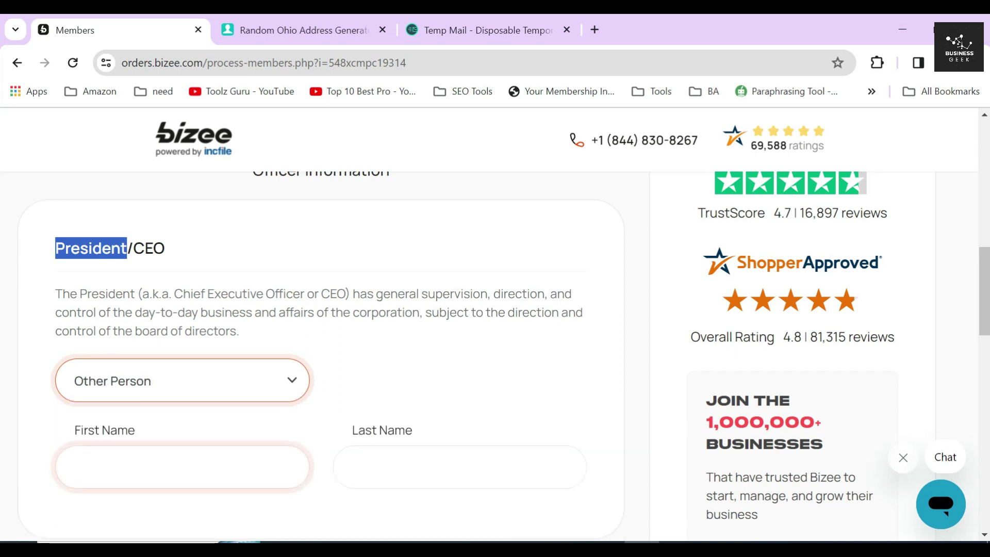
{"action": "left_click", "coordinate": [182, 467]}
{"action": "left_click", "coordinate": [459, 467]}
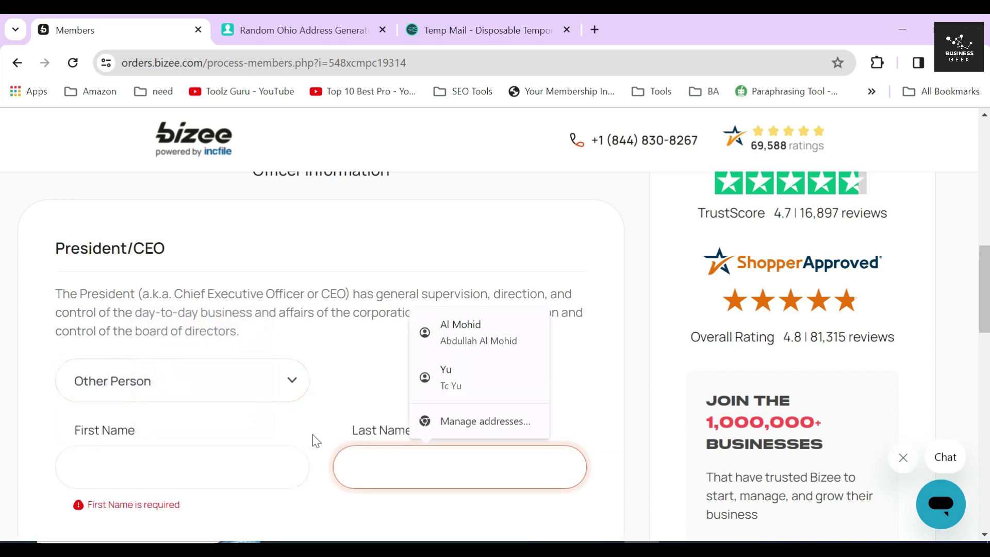
{"action": "left_click", "coordinate": [312, 431]}
{"action": "left_click", "coordinate": [161, 385]}
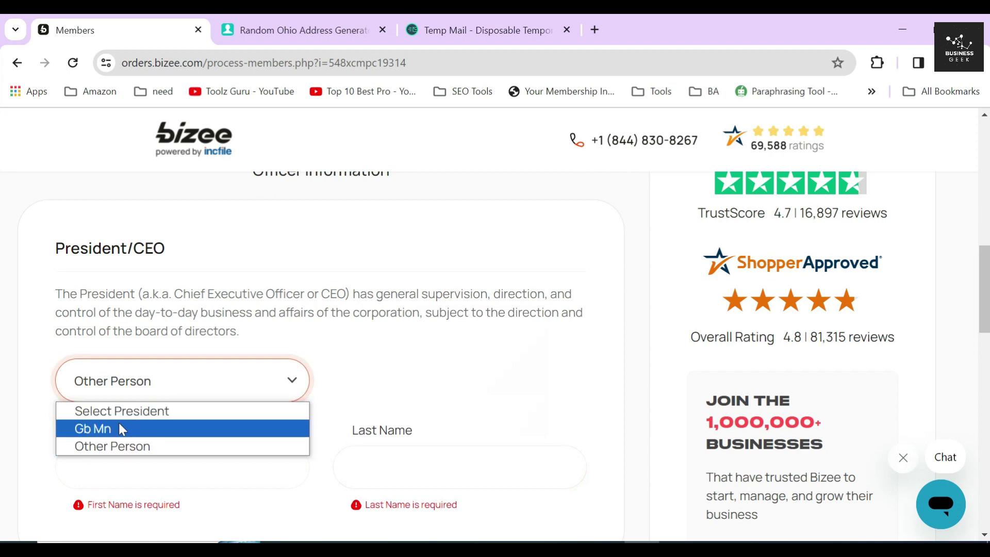
{"action": "left_click", "coordinate": [119, 428]}
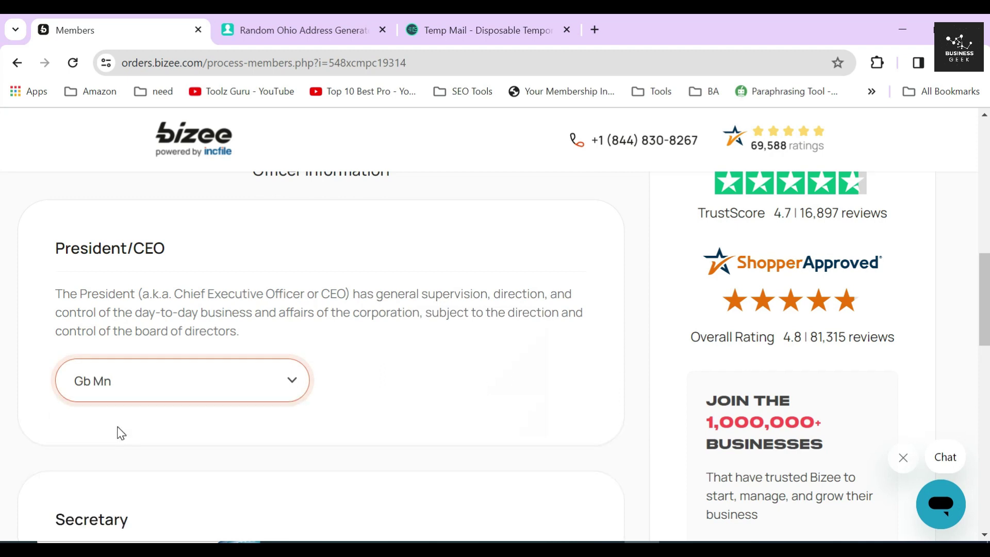
{"action": "left_click", "coordinate": [344, 377]}
- Assign the same existing member as Secretary
{"action": "scroll", "coordinate": [330, 359], "scroll_direction": "down", "scroll_amount": 4}
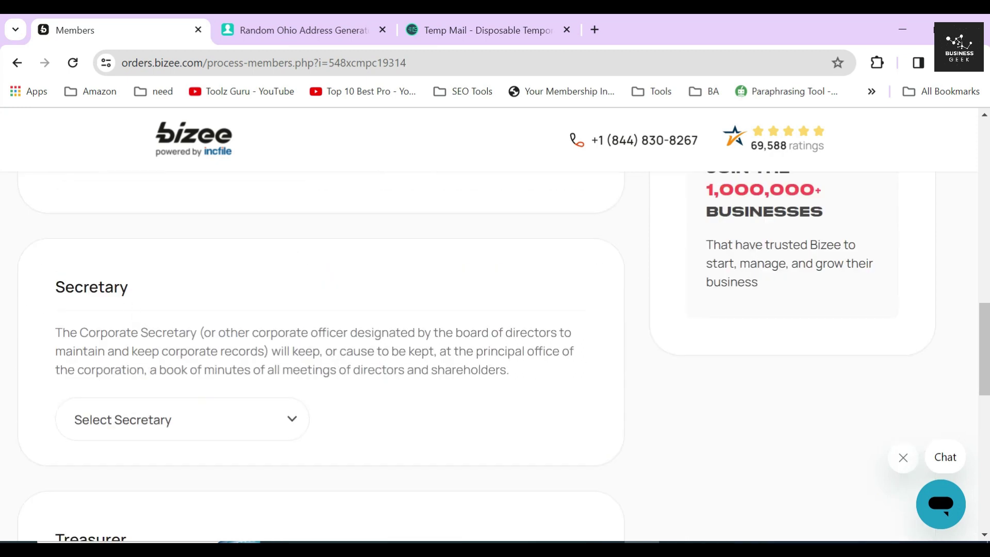
{"action": "double_click", "coordinate": [118, 288]}
{"action": "left_click", "coordinate": [209, 294]}
{"action": "scroll", "coordinate": [212, 299], "scroll_direction": "down", "scroll_amount": 3}
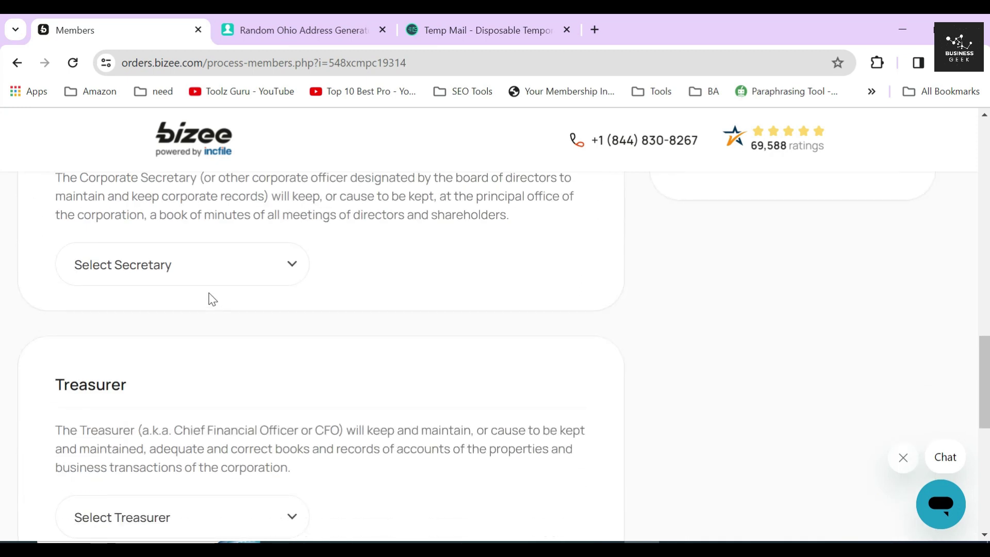
{"action": "scroll", "coordinate": [219, 304], "scroll_direction": "up", "scroll_amount": 1}
{"action": "left_click", "coordinate": [210, 345]}
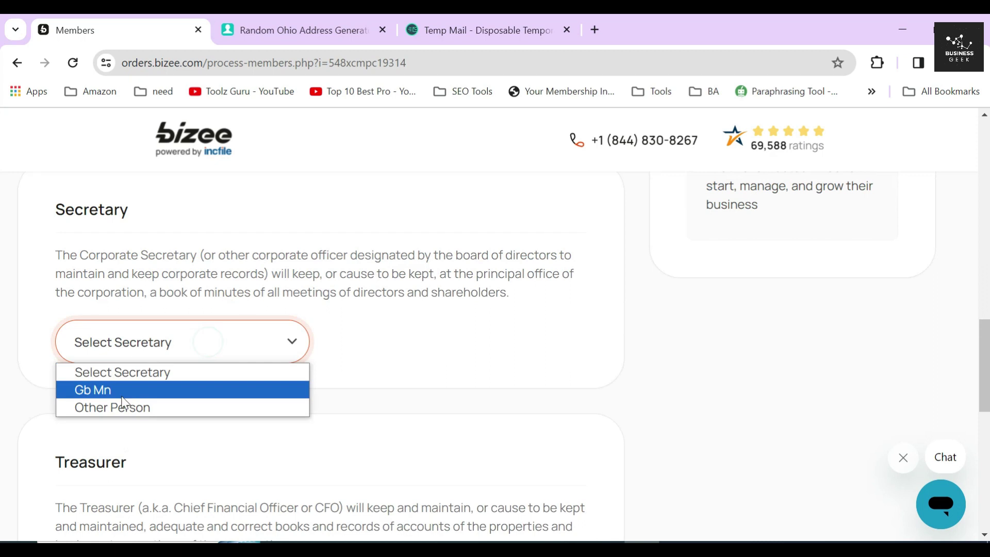
{"action": "left_click", "coordinate": [115, 410]}
{"action": "key", "text": "Tab"}
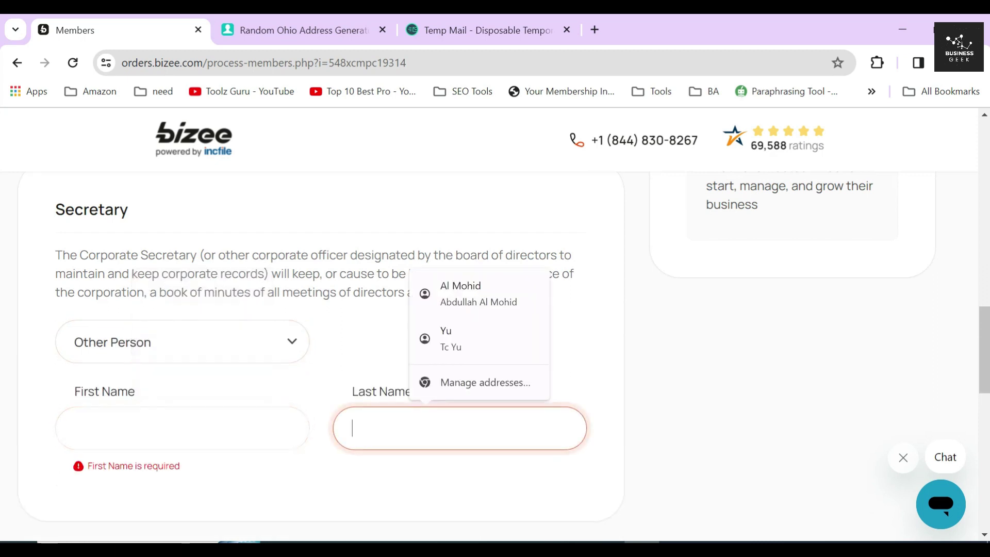
{"action": "left_click", "coordinate": [294, 367]}
{"action": "left_click", "coordinate": [206, 343]}
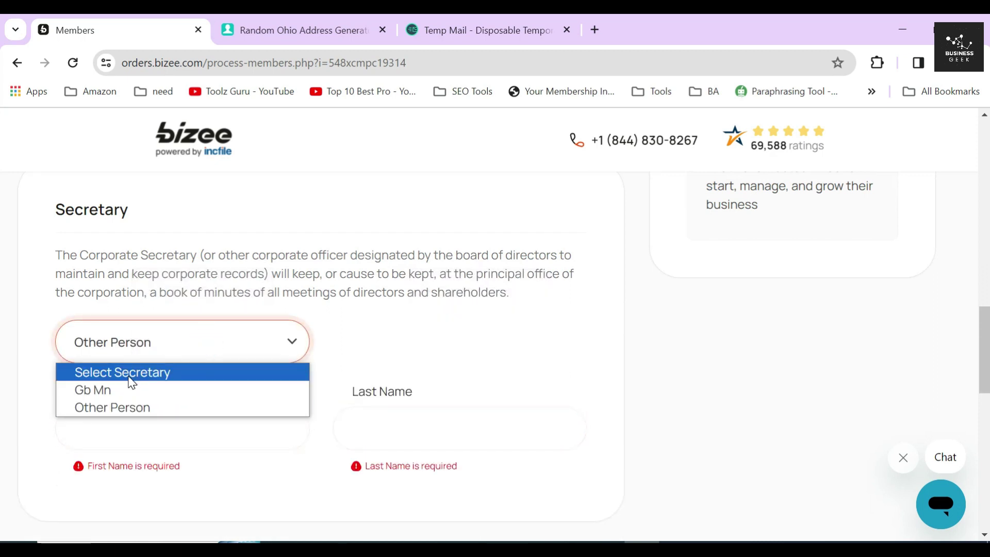
{"action": "left_click", "coordinate": [129, 393]}
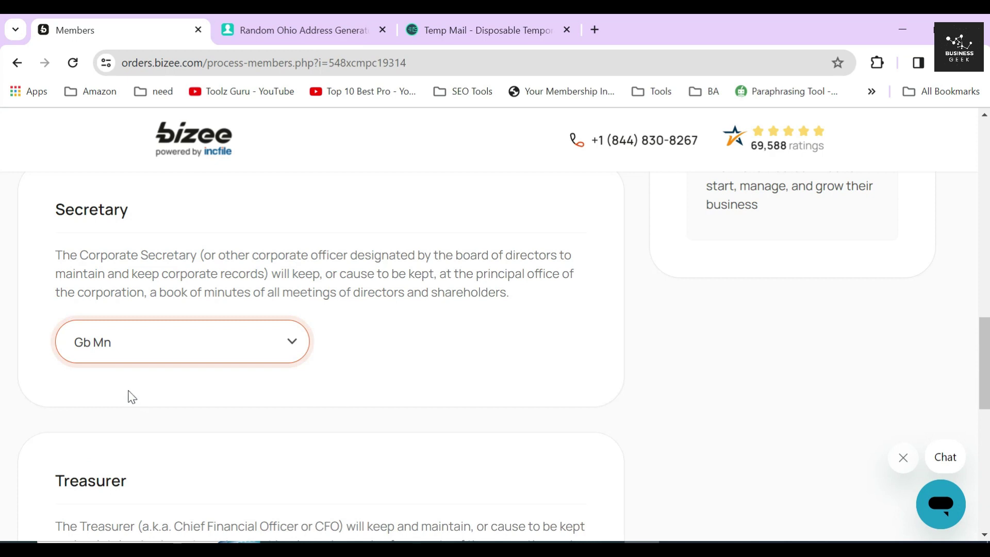
{"action": "left_click", "coordinate": [363, 348]}
{"action": "scroll", "coordinate": [330, 346], "scroll_direction": "down", "scroll_amount": 3}
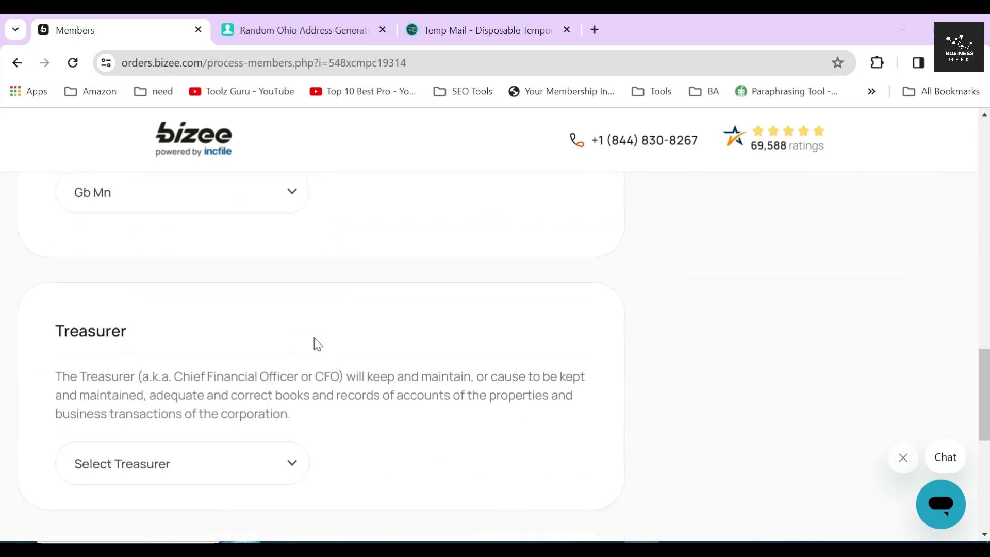
- Make the existing member the Treasurer rather than a new person
{"action": "double_click", "coordinate": [91, 325]}
{"action": "scroll", "coordinate": [91, 325], "scroll_direction": "down", "scroll_amount": 2}
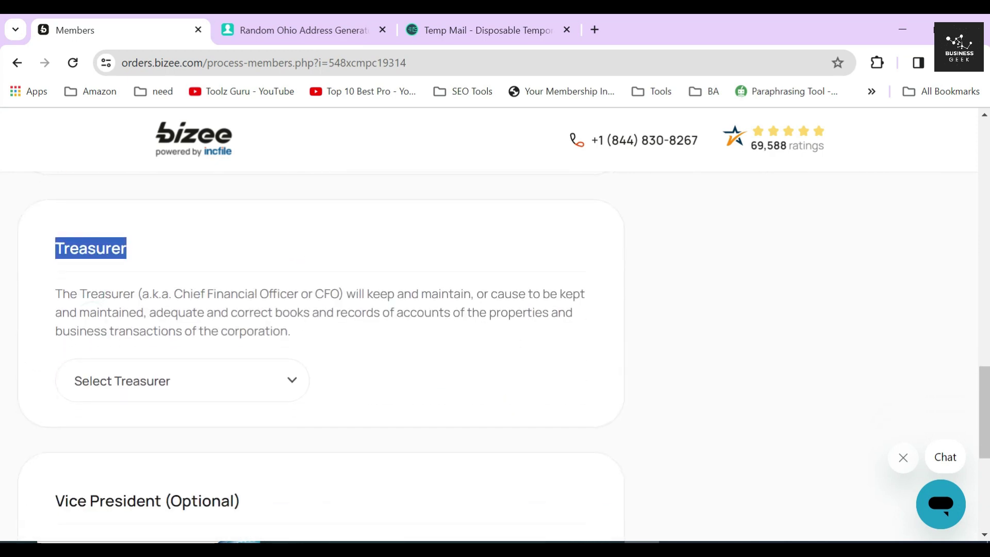
{"action": "left_click", "coordinate": [181, 393]}
{"action": "left_click", "coordinate": [148, 446]}
{"action": "left_click", "coordinate": [149, 466]}
{"action": "key", "text": "Tab"}
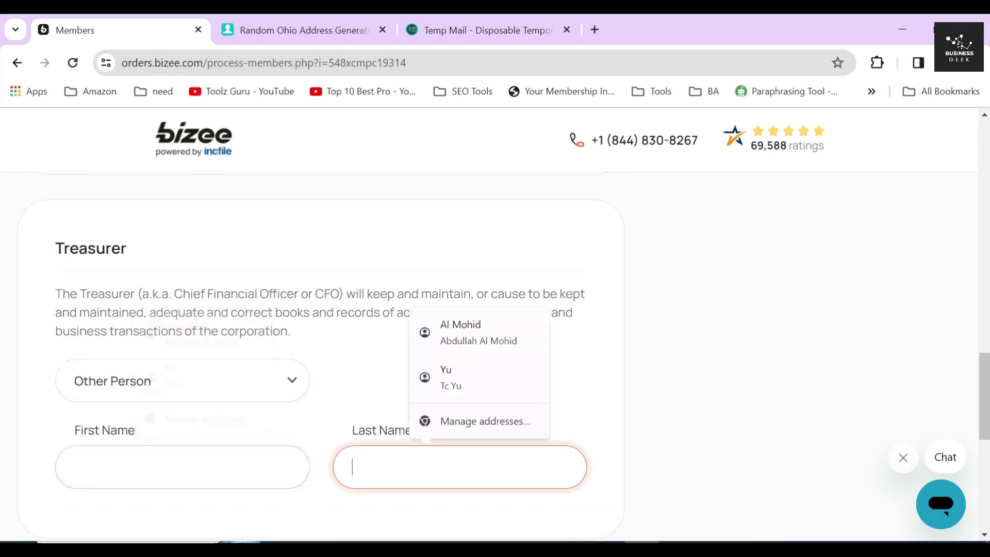
{"action": "left_click", "coordinate": [289, 437]}
{"action": "left_click", "coordinate": [274, 395]}
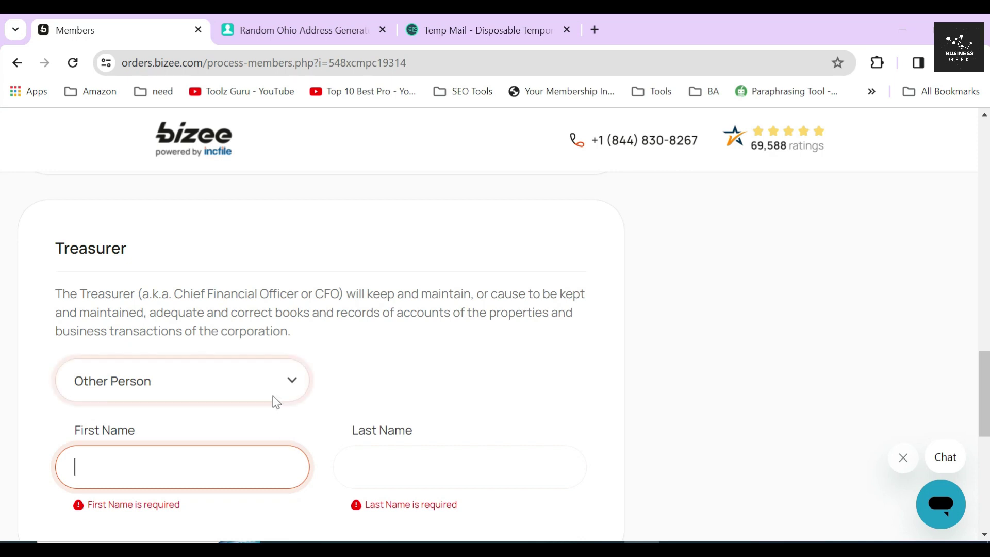
{"action": "left_click", "coordinate": [110, 428]}
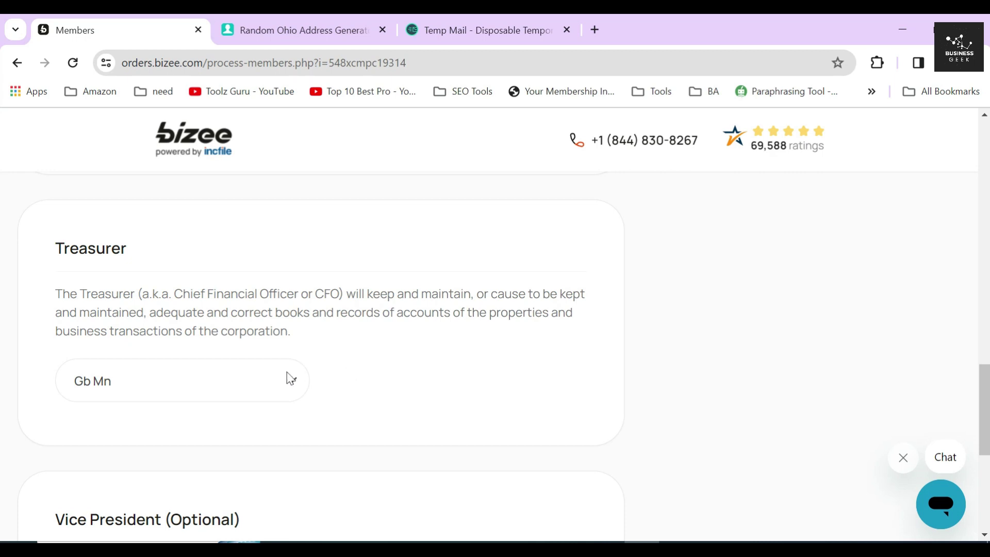
- Leave the optional Vice President unassigned and submit the officer information
{"action": "triple_click", "coordinate": [151, 294]}
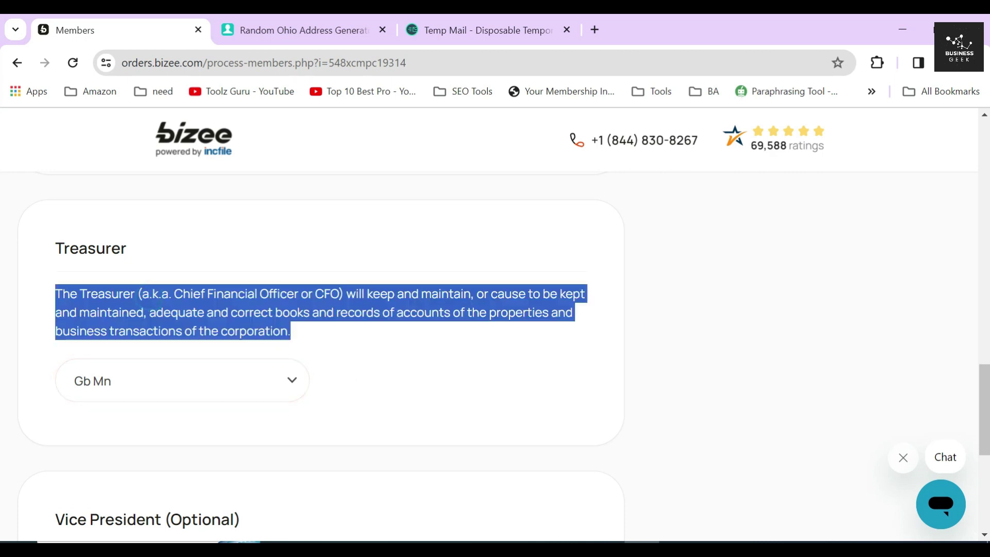
{"action": "left_click", "coordinate": [336, 349]}
{"action": "scroll", "coordinate": [336, 348], "scroll_direction": "down", "scroll_amount": 5}
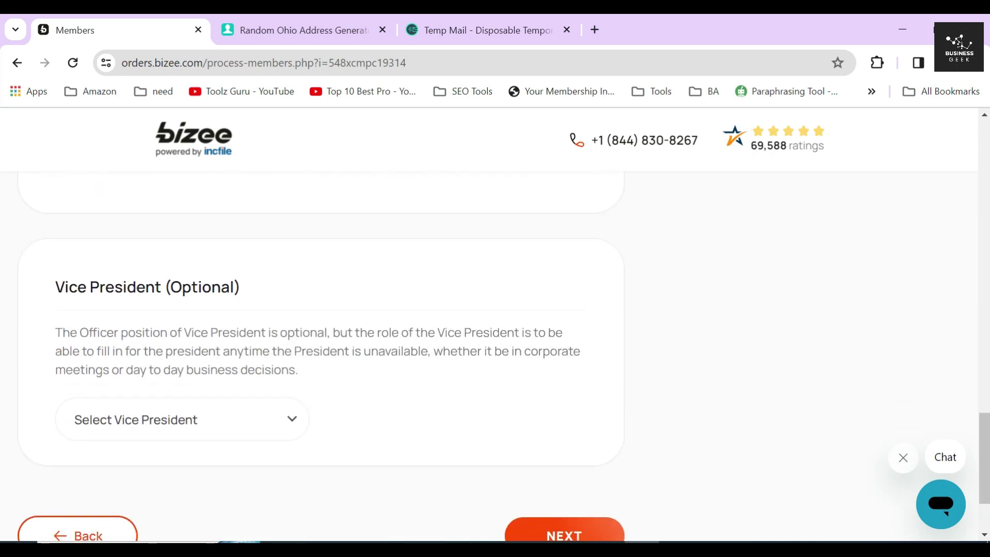
{"action": "triple_click", "coordinate": [135, 287]}
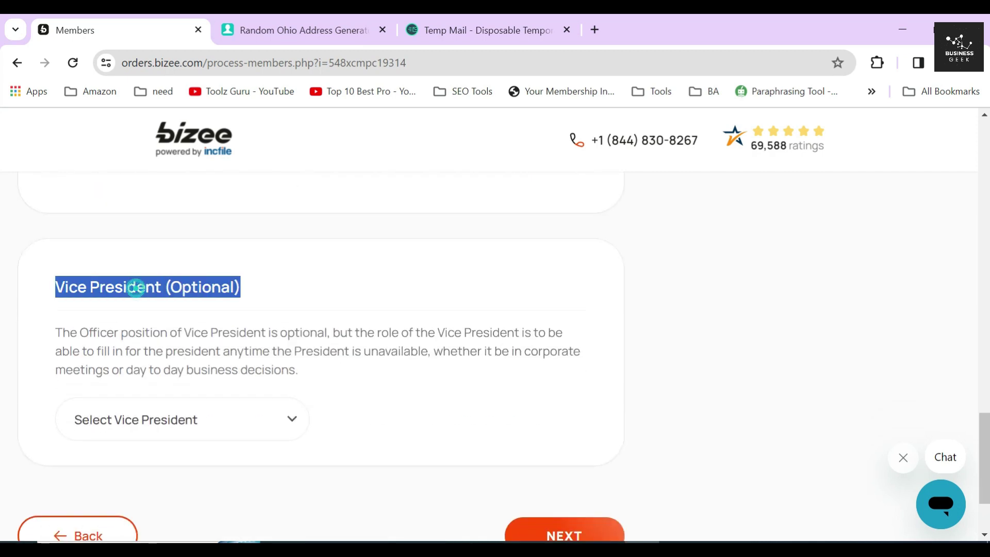
{"action": "left_click", "coordinate": [287, 298]}
{"action": "triple_click", "coordinate": [177, 332]}
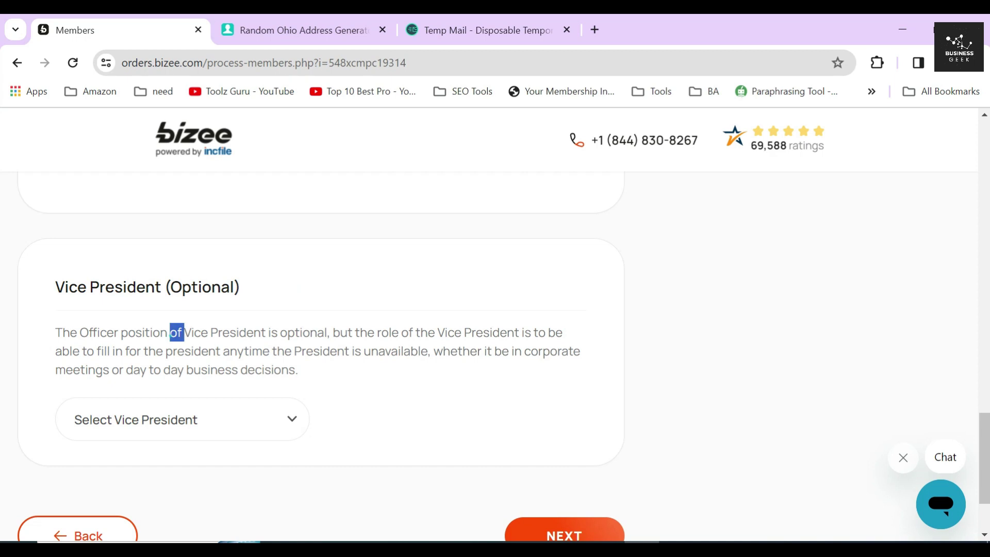
{"action": "left_click", "coordinate": [320, 360]}
{"action": "left_click", "coordinate": [170, 431]}
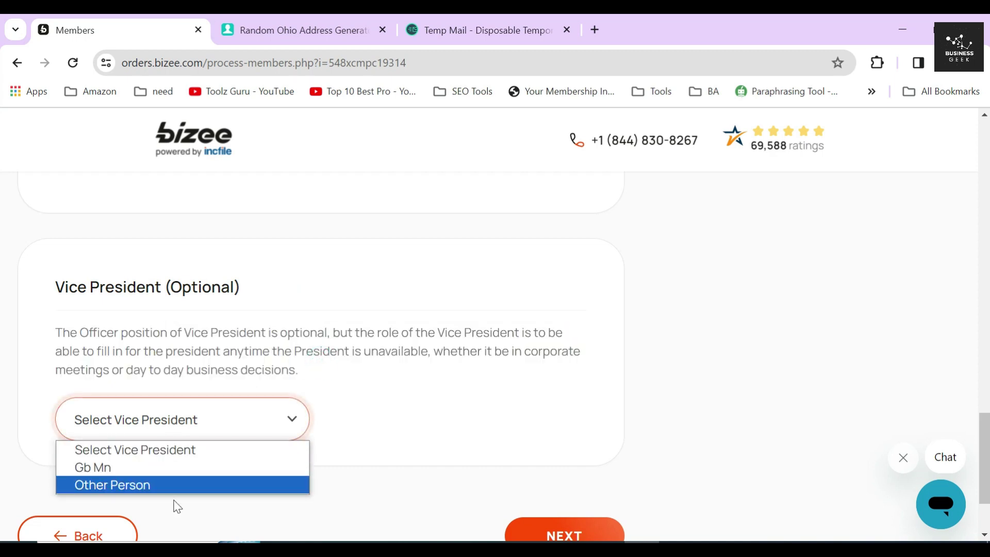
{"action": "left_click", "coordinate": [359, 444]}
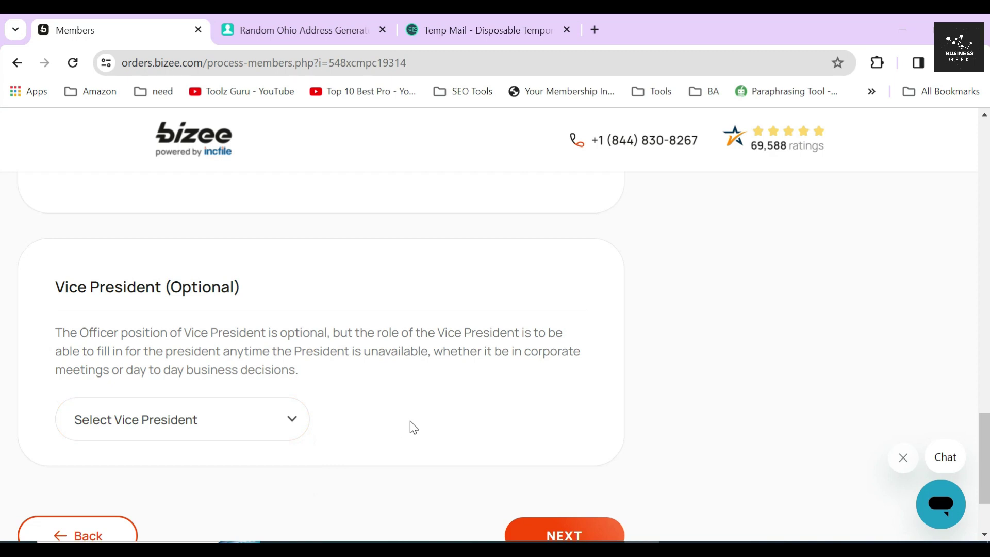
{"action": "scroll", "coordinate": [517, 390], "scroll_direction": "down", "scroll_amount": 2}
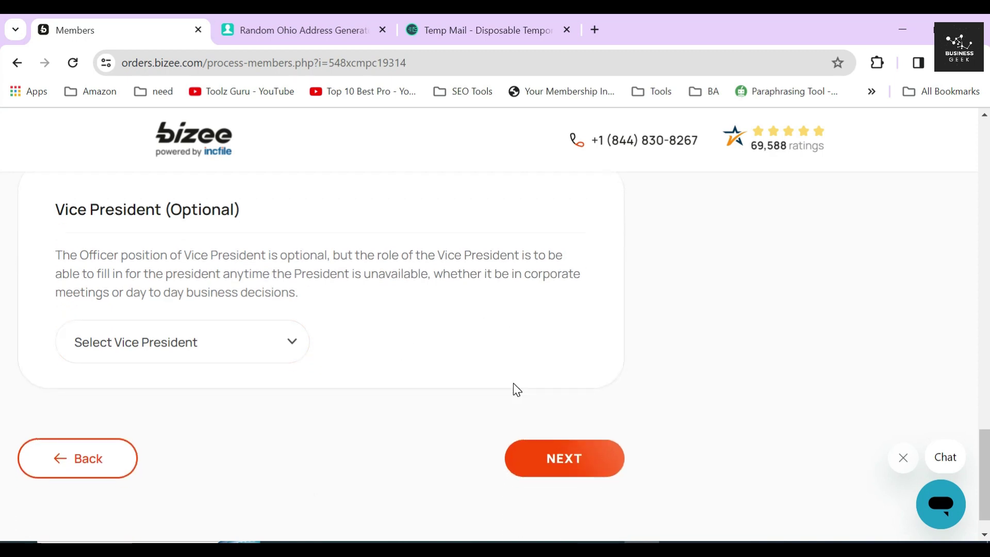
{"action": "left_click", "coordinate": [569, 459]}
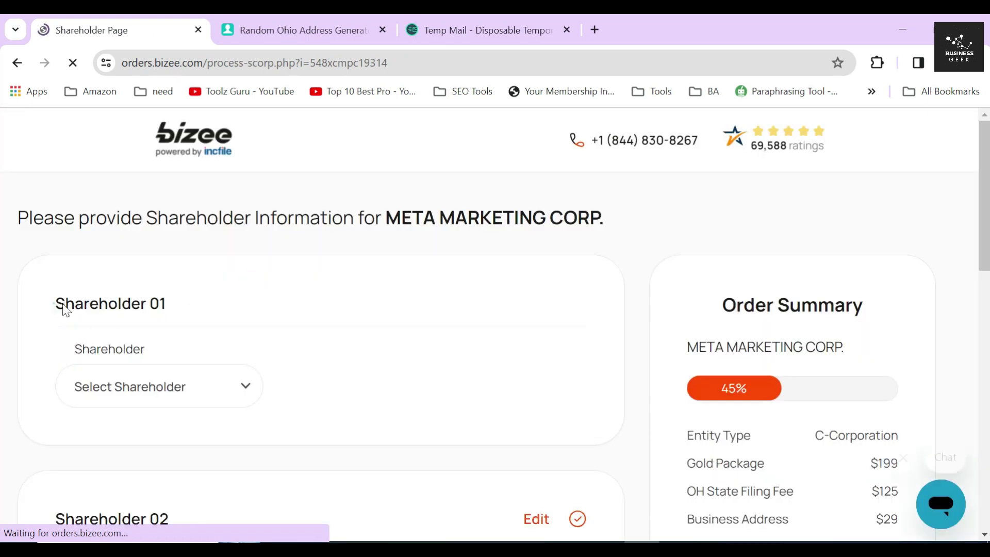
- Save Shareholder 01 as the existing member at their address with 500 shares
{"action": "triple_click", "coordinate": [57, 307]}
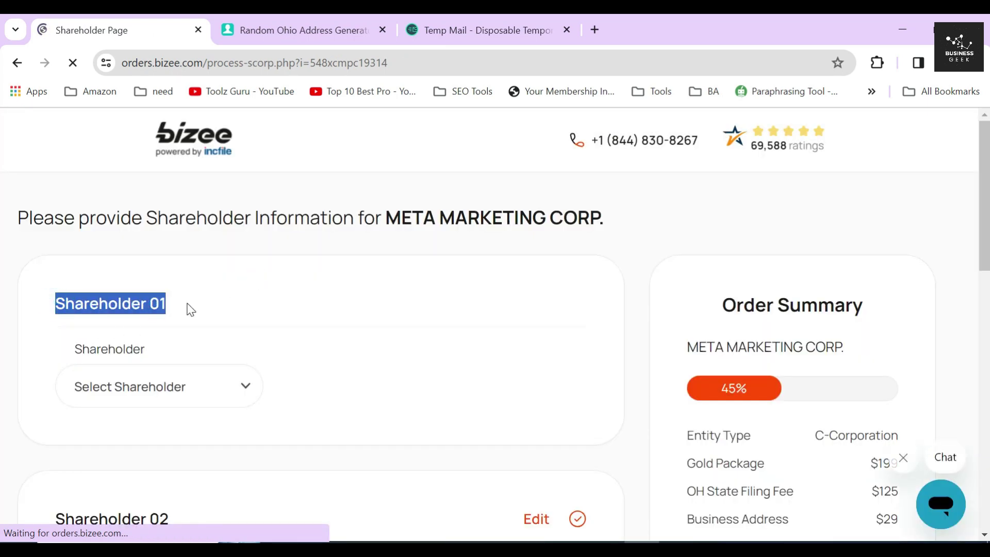
{"action": "left_click", "coordinate": [191, 302]}
{"action": "scroll", "coordinate": [191, 289], "scroll_direction": "down", "scroll_amount": 3}
{"action": "left_click", "coordinate": [192, 232]}
{"action": "left_click", "coordinate": [146, 278]}
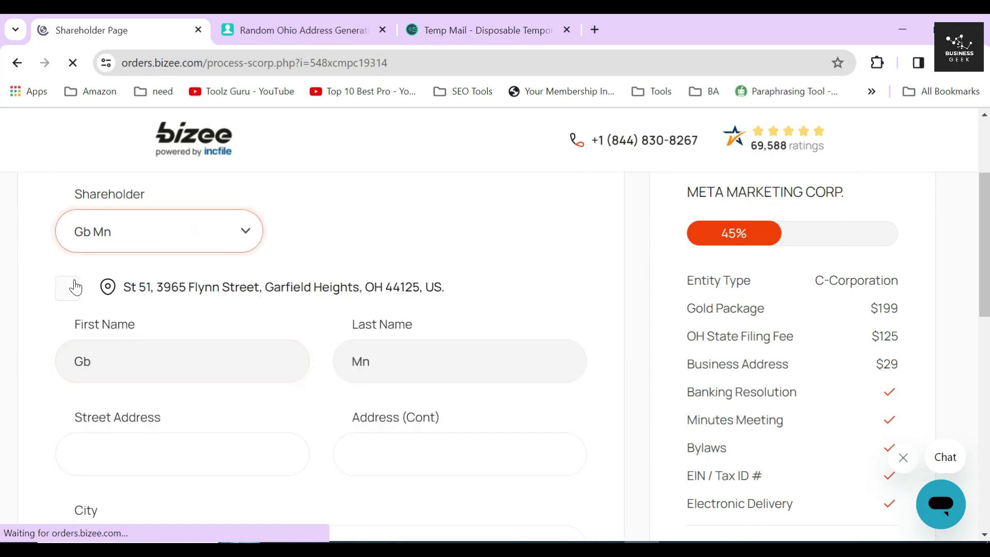
{"action": "left_click", "coordinate": [70, 285]}
{"action": "scroll", "coordinate": [136, 330], "scroll_direction": "down", "scroll_amount": 4}
{"action": "scroll", "coordinate": [136, 330], "scroll_direction": "down", "scroll_amount": 3}
{"action": "left_click", "coordinate": [132, 330]}
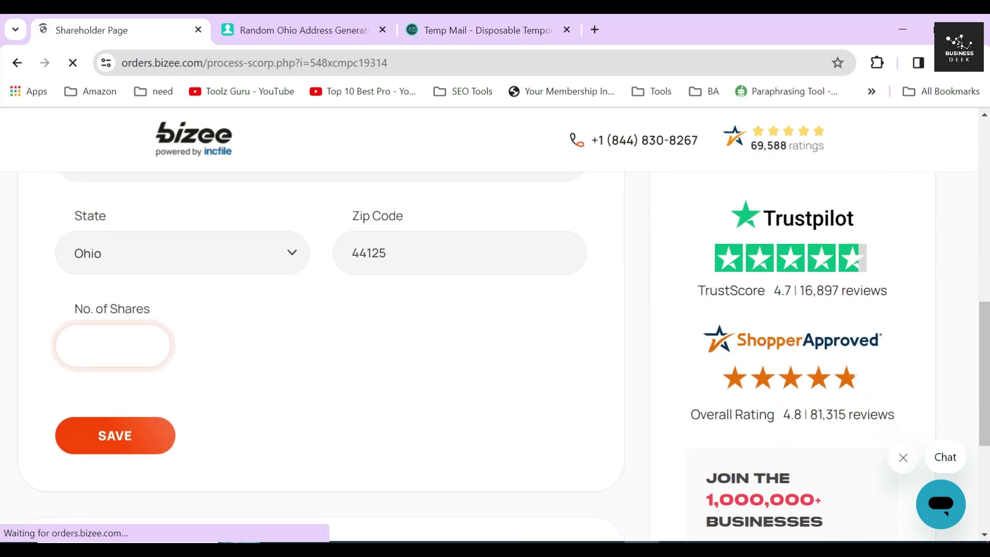
{"action": "left_click", "coordinate": [145, 384]}
{"action": "left_click_drag", "start_coordinate": [187, 345], "coordinate": [308, 346]}
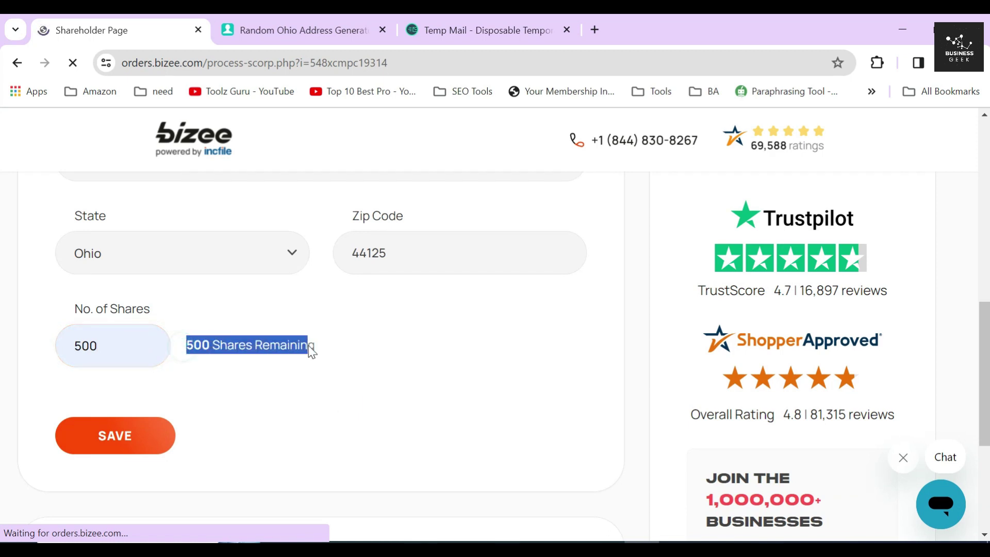
{"action": "left_click", "coordinate": [232, 386]}
{"action": "left_click", "coordinate": [173, 431]}
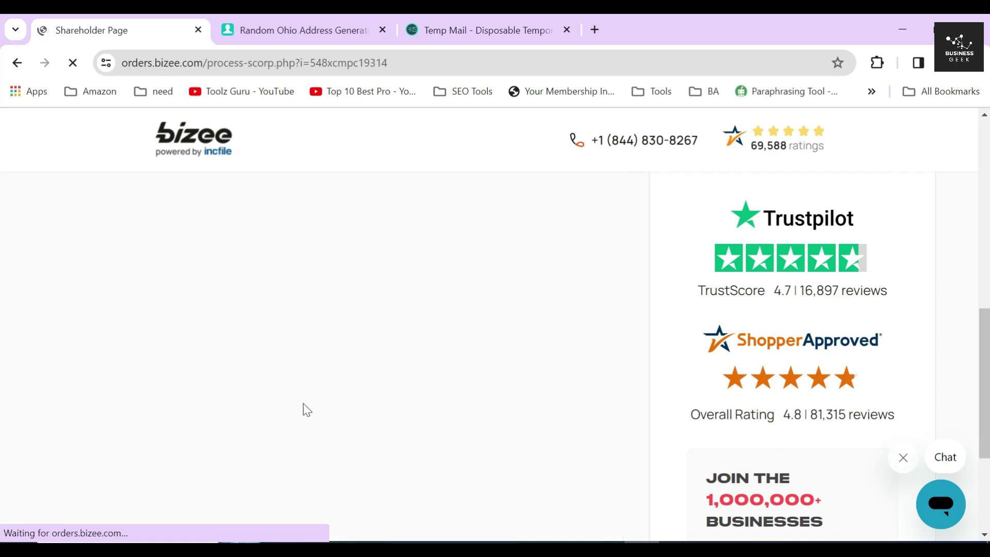
- Edit Shareholder 02 as another person reusing the first shareholder's address
{"action": "left_click_drag", "start_coordinate": [103, 315], "coordinate": [188, 324]}
{"action": "left_click", "coordinate": [546, 322]}
{"action": "left_click", "coordinate": [190, 396]}
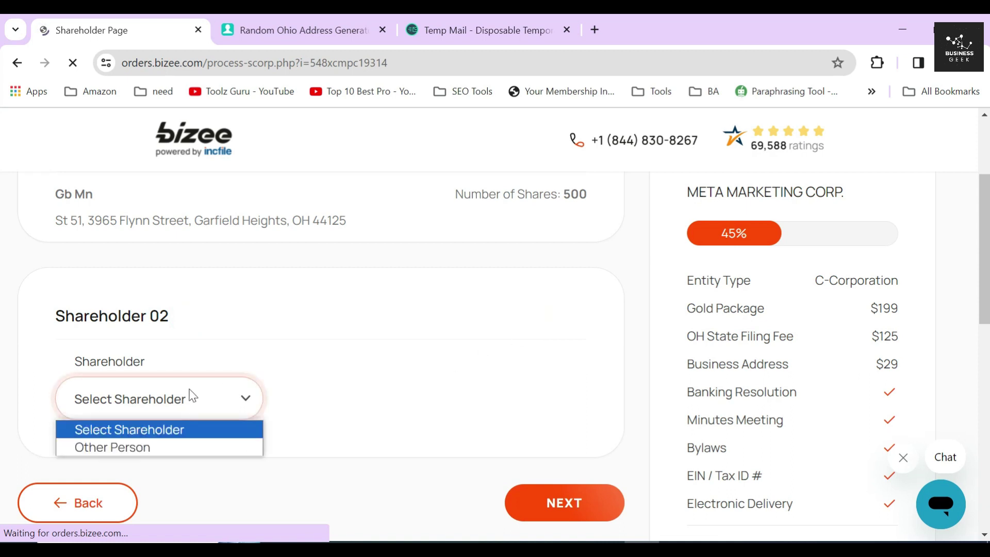
{"action": "left_click", "coordinate": [113, 447]}
{"action": "scroll", "coordinate": [66, 320], "scroll_direction": "down", "scroll_amount": 3}
{"action": "left_click", "coordinate": [62, 305]}
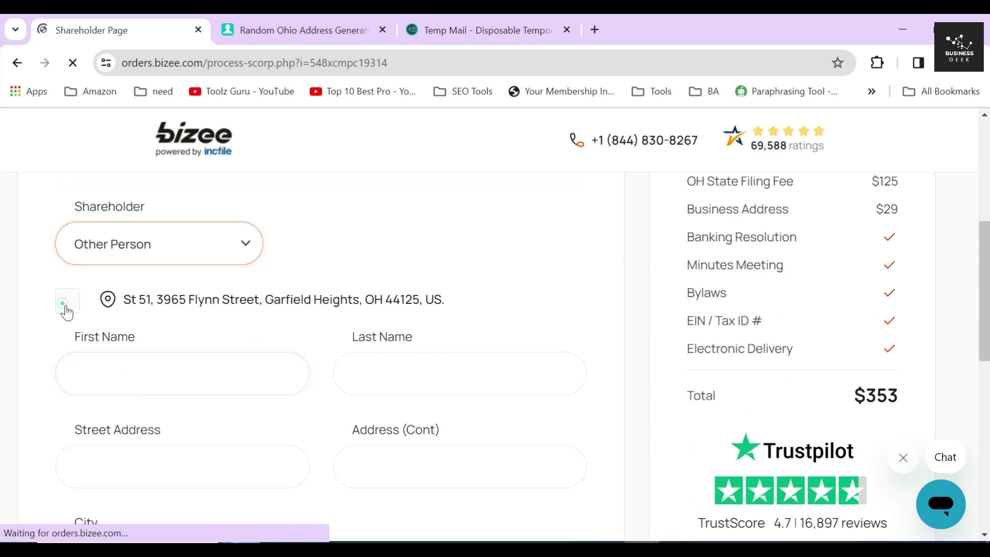
- Enter the second shareholder's first and last name, give them 500 shares, and save
{"action": "left_click", "coordinate": [154, 374]}
{"action": "type", "text": "df"}
{"action": "scroll", "coordinate": [182, 374], "scroll_direction": "down", "scroll_amount": 2}
{"action": "left_click", "coordinate": [415, 294]}
{"action": "type", "text": "bv"}
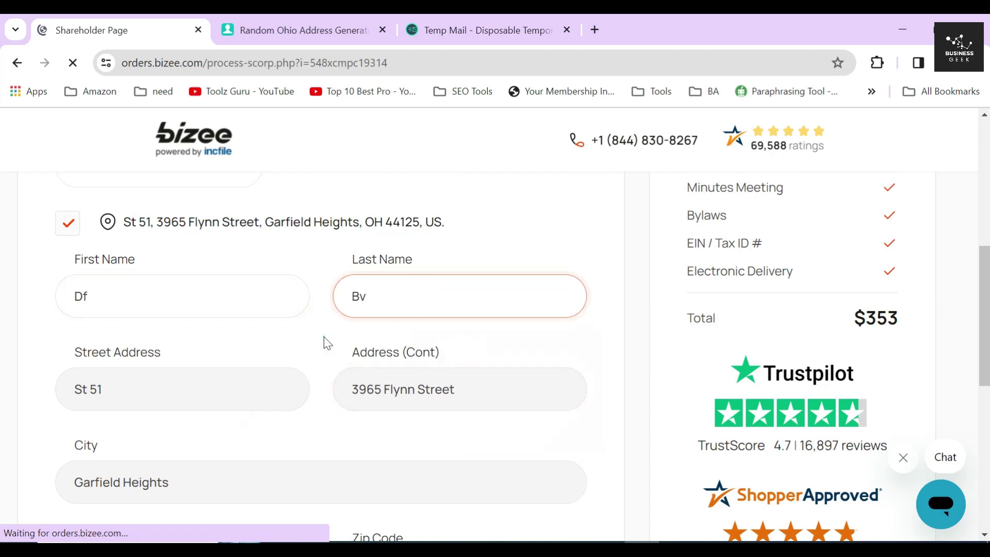
{"action": "scroll", "coordinate": [324, 337], "scroll_direction": "down", "scroll_amount": 6}
{"action": "left_click", "coordinate": [114, 281]}
{"action": "left_click", "coordinate": [137, 331]}
{"action": "left_click_drag", "start_coordinate": [185, 281], "coordinate": [316, 289]}
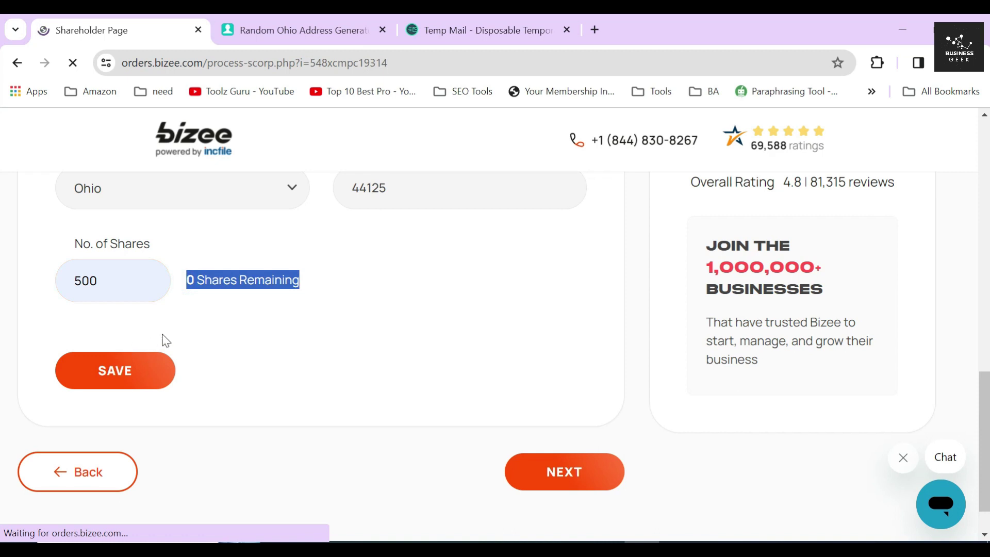
{"action": "left_click", "coordinate": [115, 380]}
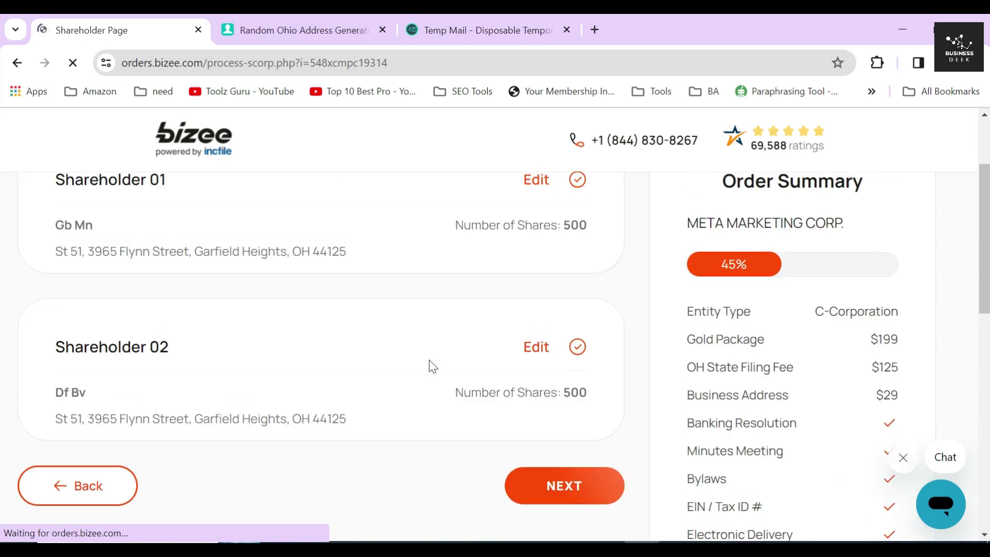
- Review both 500-share shareholders and submit the shareholder information
{"action": "scroll", "coordinate": [432, 366], "scroll_direction": "up", "scroll_amount": 2}
{"action": "left_click_drag", "start_coordinate": [54, 303], "coordinate": [171, 304]}
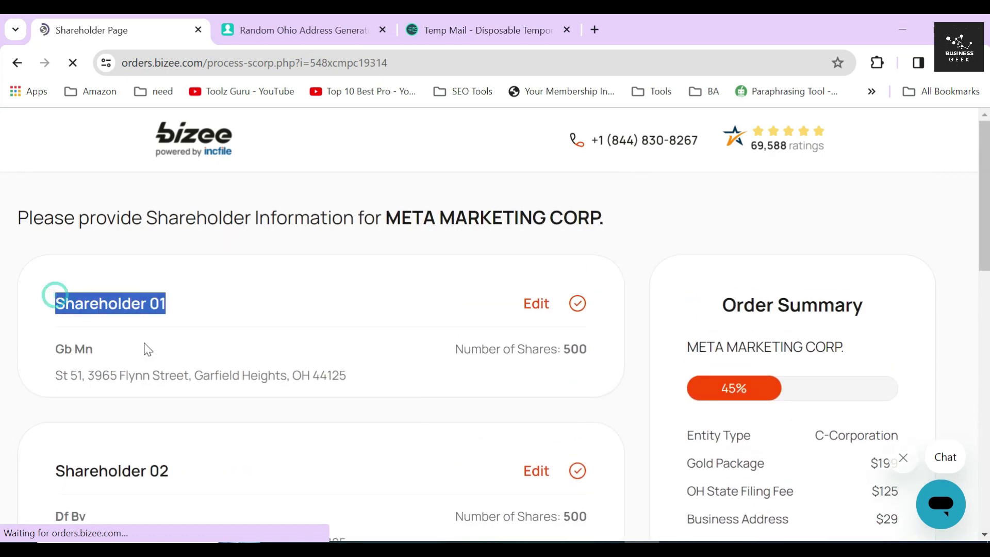
{"action": "left_click_drag", "start_coordinate": [44, 470], "coordinate": [218, 475]}
{"action": "scroll", "coordinate": [345, 416], "scroll_direction": "down", "scroll_amount": 3}
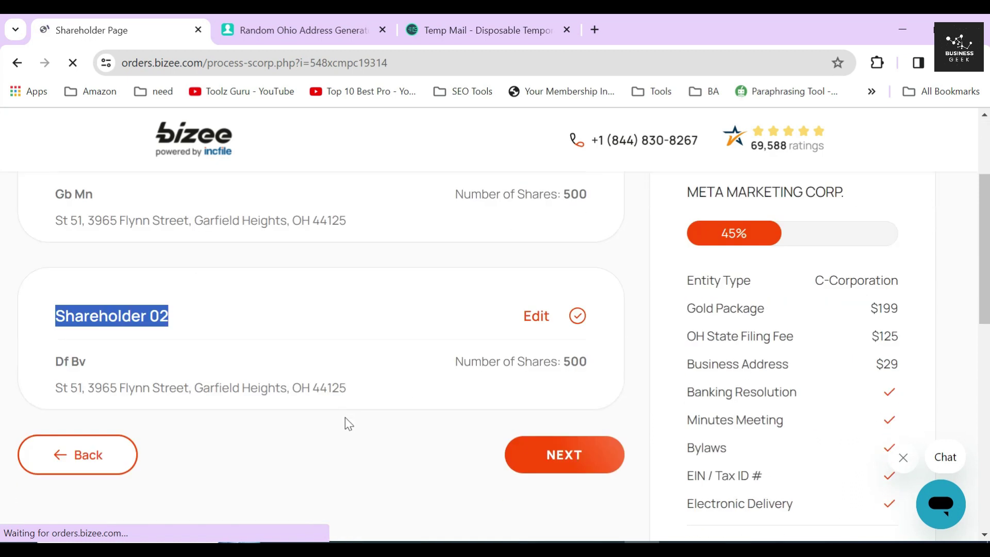
{"action": "left_click", "coordinate": [634, 202]}
{"action": "left_click", "coordinate": [639, 341]}
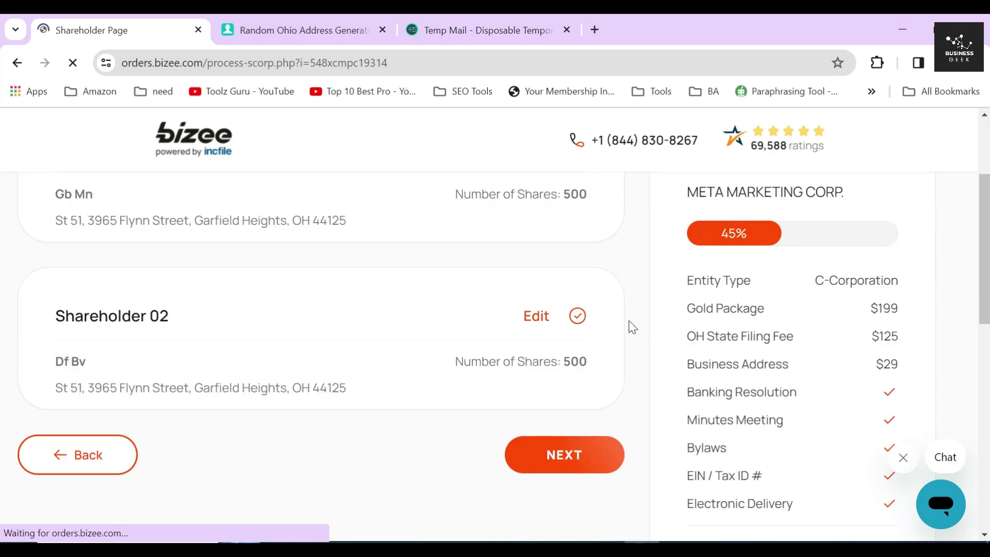
{"action": "scroll", "coordinate": [632, 326], "scroll_direction": "down", "scroll_amount": 3}
{"action": "left_click", "coordinate": [571, 300]}
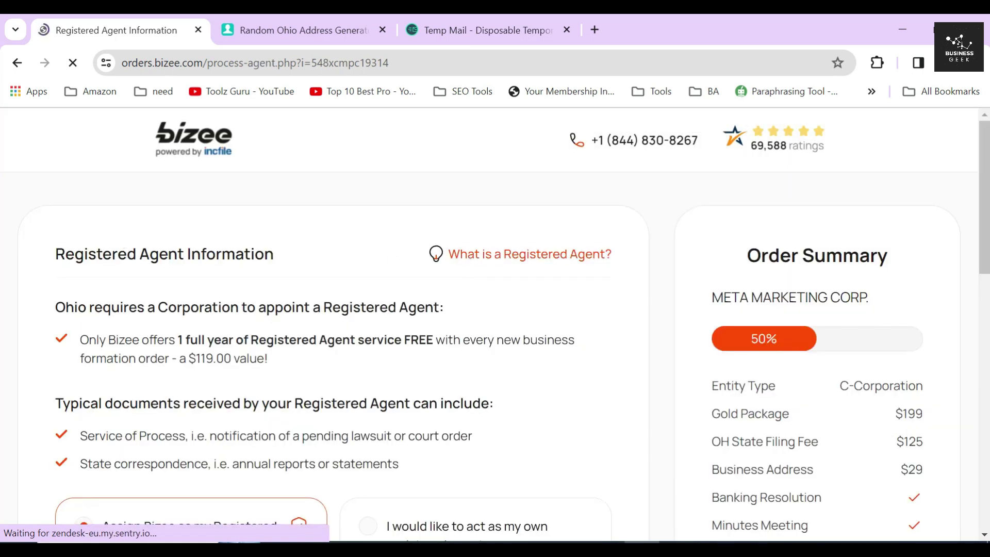
- Read the Ohio registered agent requirement and keep Bizee's free first-year agent ($119 value)
{"action": "left_click_drag", "start_coordinate": [44, 256], "coordinate": [300, 259]}
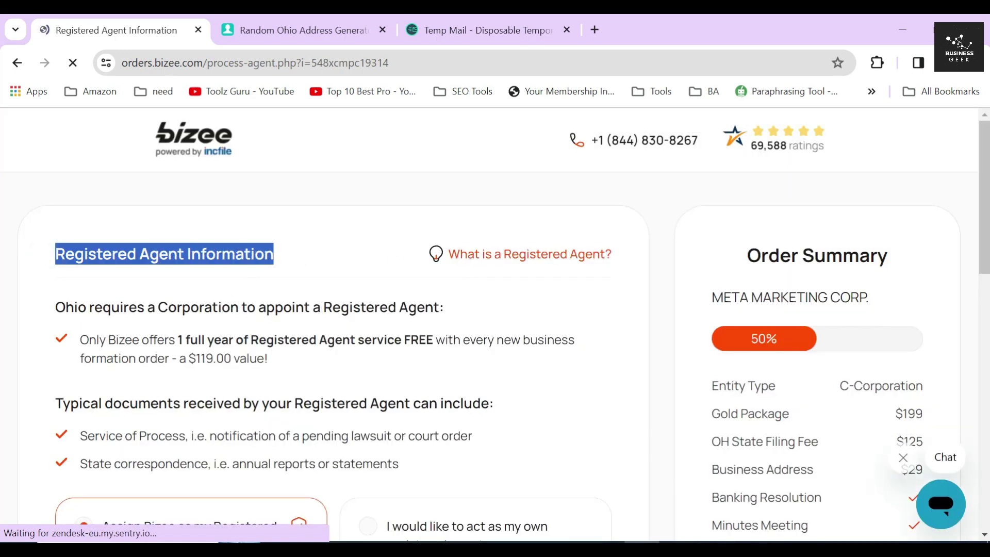
{"action": "left_click_drag", "start_coordinate": [52, 307], "coordinate": [439, 307]}
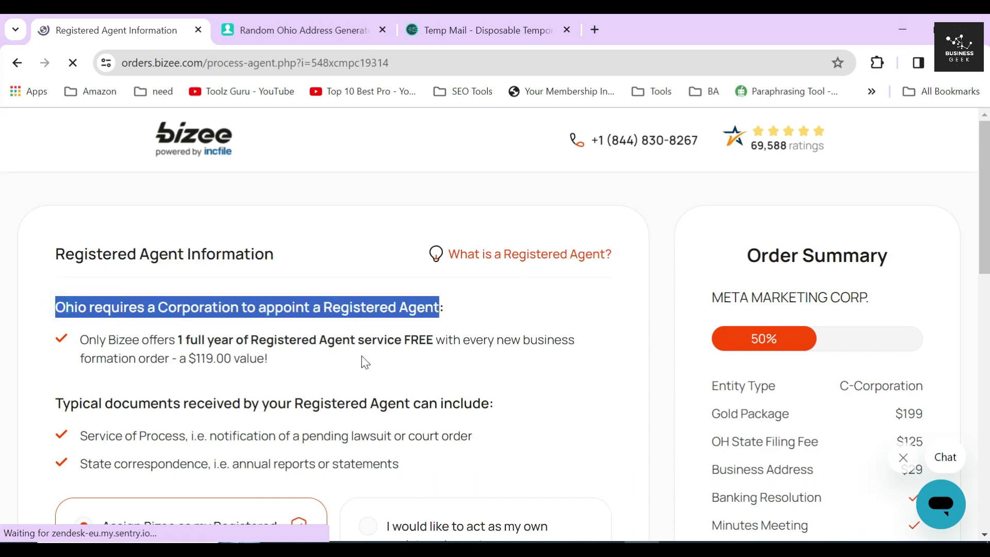
{"action": "left_click", "coordinate": [197, 342]}
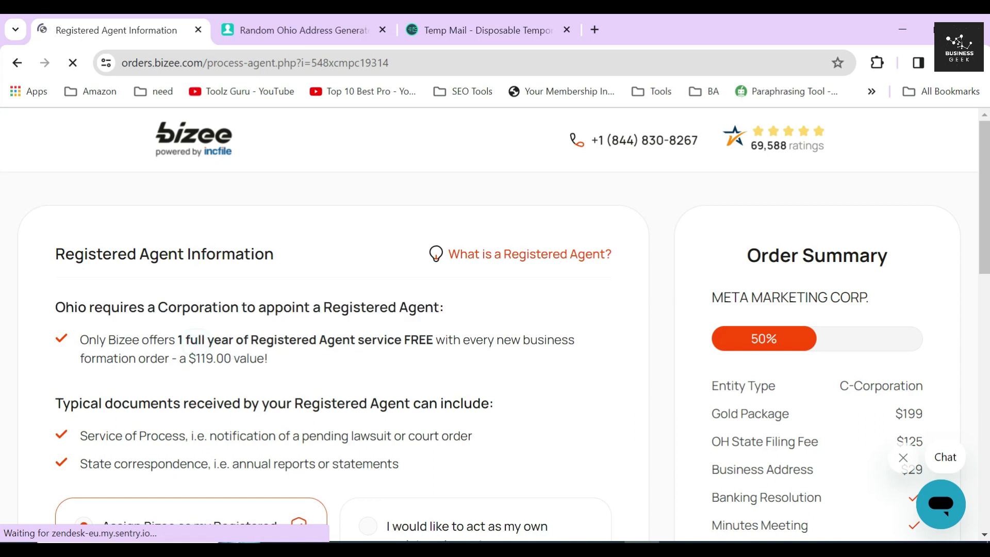
{"action": "left_click_drag", "start_coordinate": [81, 343], "coordinate": [433, 352]}
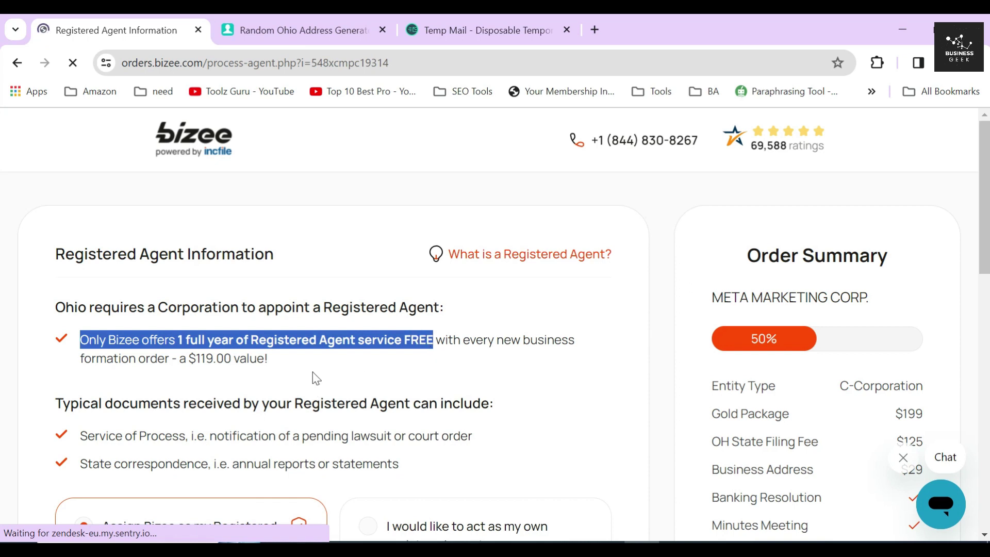
{"action": "left_click_drag", "start_coordinate": [224, 358], "coordinate": [178, 358]}
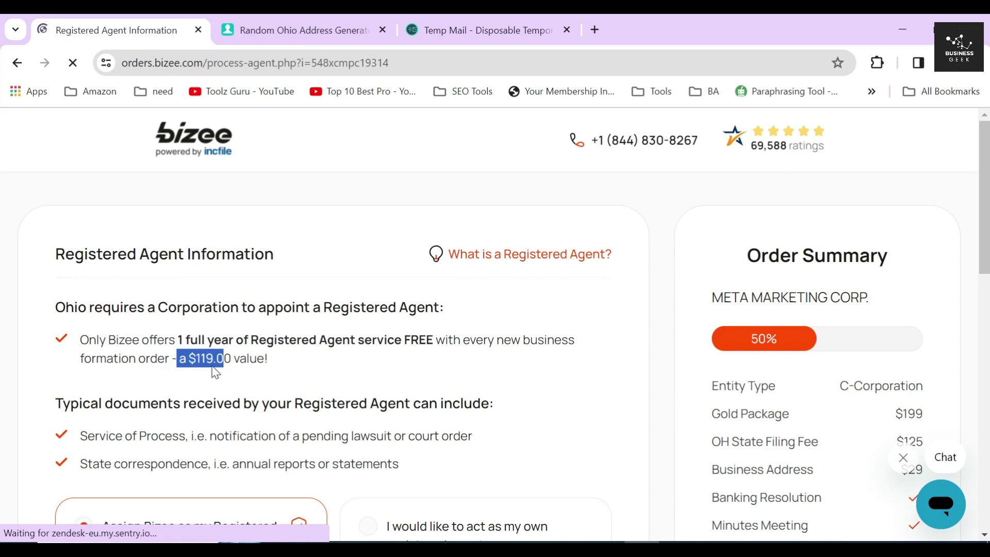
{"action": "scroll", "coordinate": [216, 371], "scroll_direction": "down", "scroll_amount": 3}
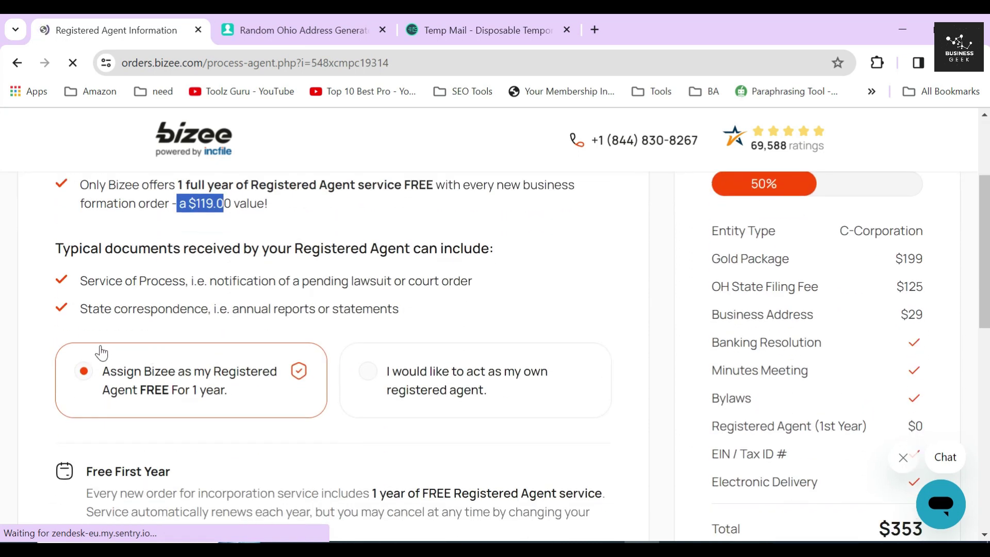
{"action": "scroll", "coordinate": [237, 394], "scroll_direction": "down", "scroll_amount": 9}
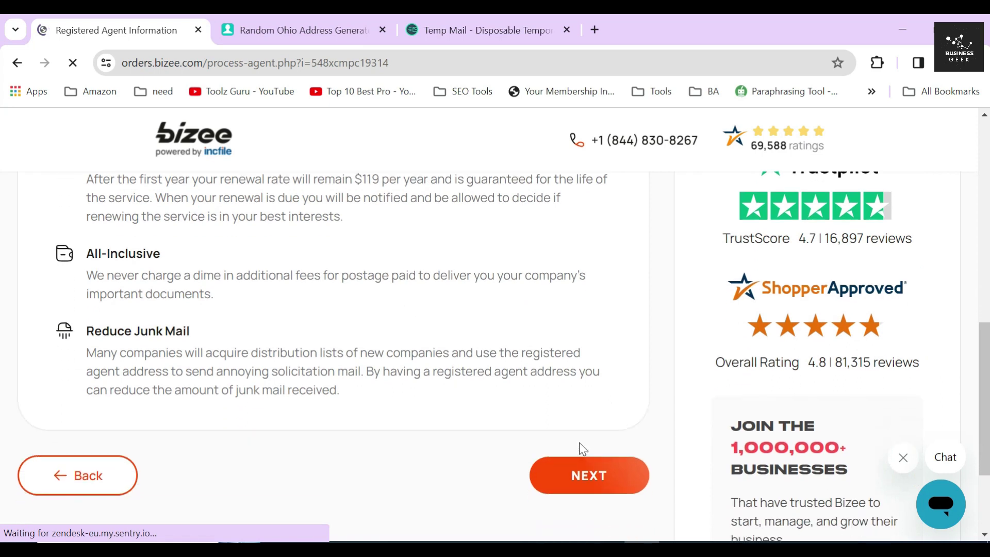
- Go on to the EIN / Tax ID page, read the EIN explanation, and answer Yes to foreign individual
{"action": "left_click", "coordinate": [581, 441]}
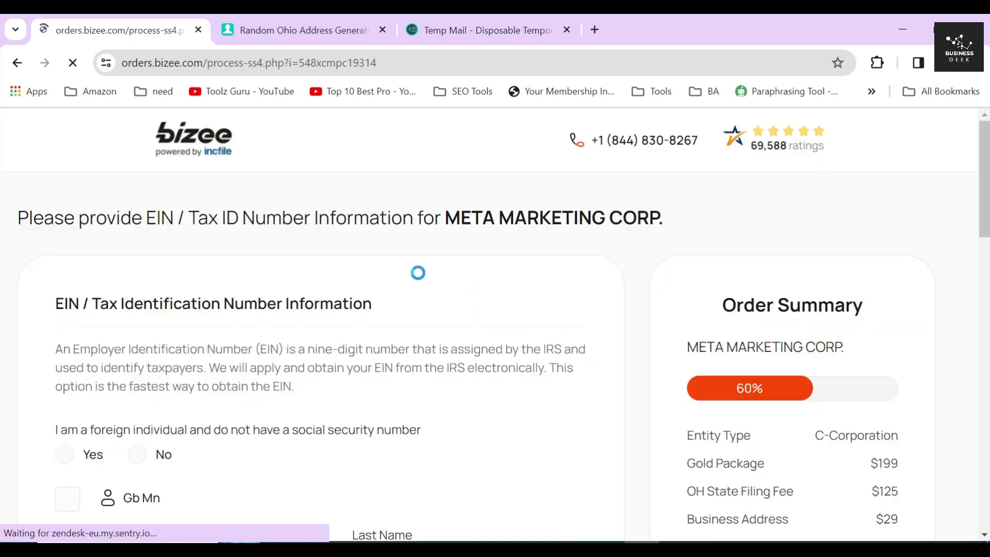
{"action": "left_click_drag", "start_coordinate": [51, 307], "coordinate": [400, 303]}
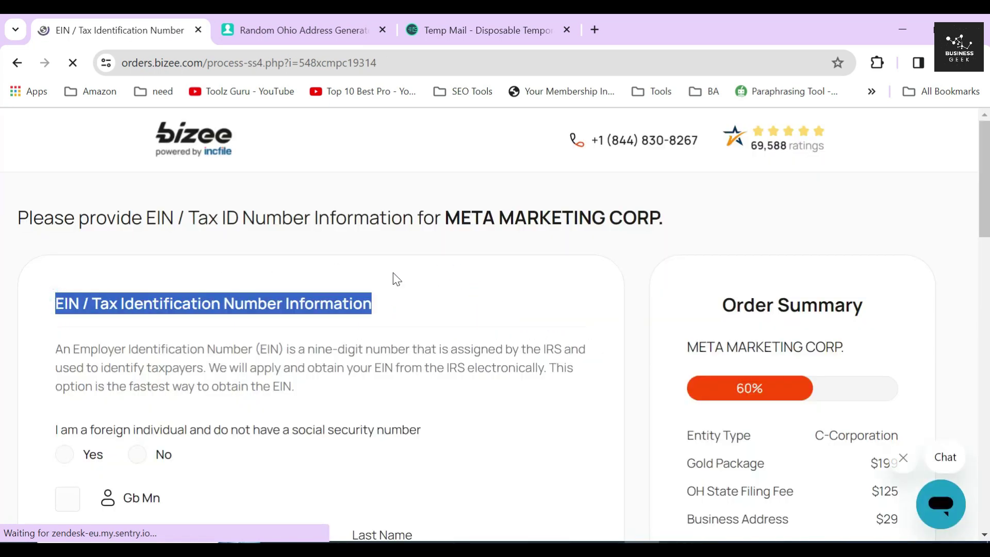
{"action": "left_click_drag", "start_coordinate": [71, 349], "coordinate": [564, 349]}
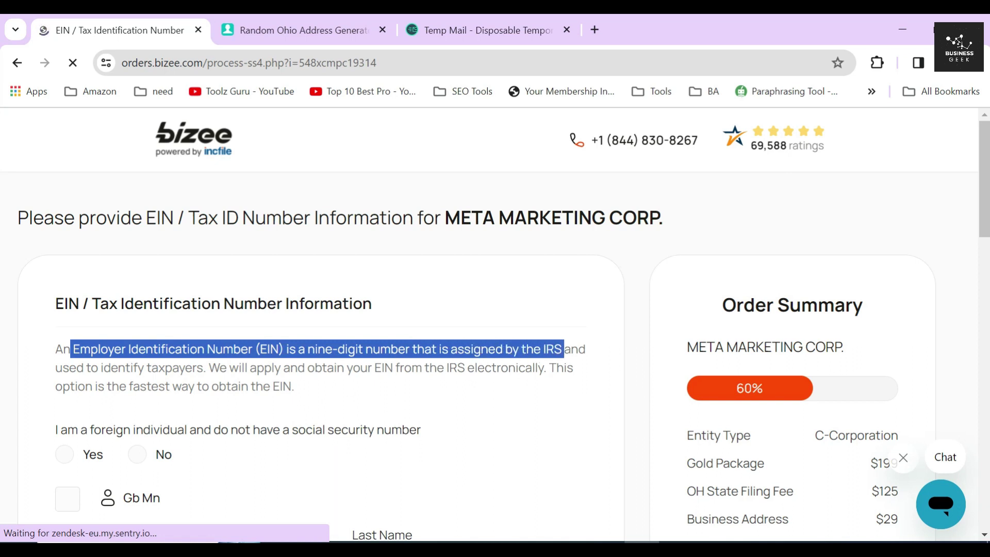
{"action": "scroll", "coordinate": [274, 335], "scroll_direction": "down", "scroll_amount": 2}
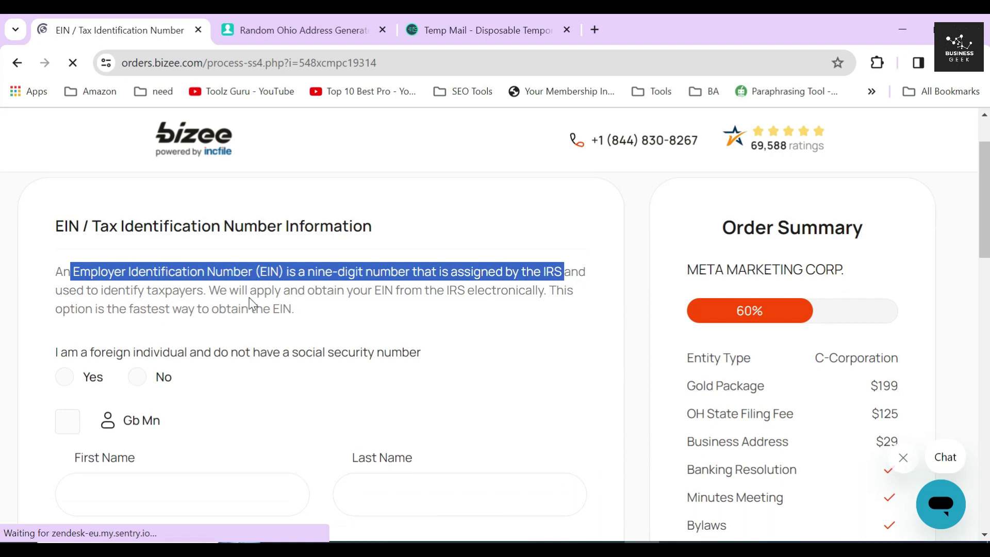
{"action": "left_click", "coordinate": [252, 304]}
{"action": "scroll", "coordinate": [224, 326], "scroll_direction": "down", "scroll_amount": 2}
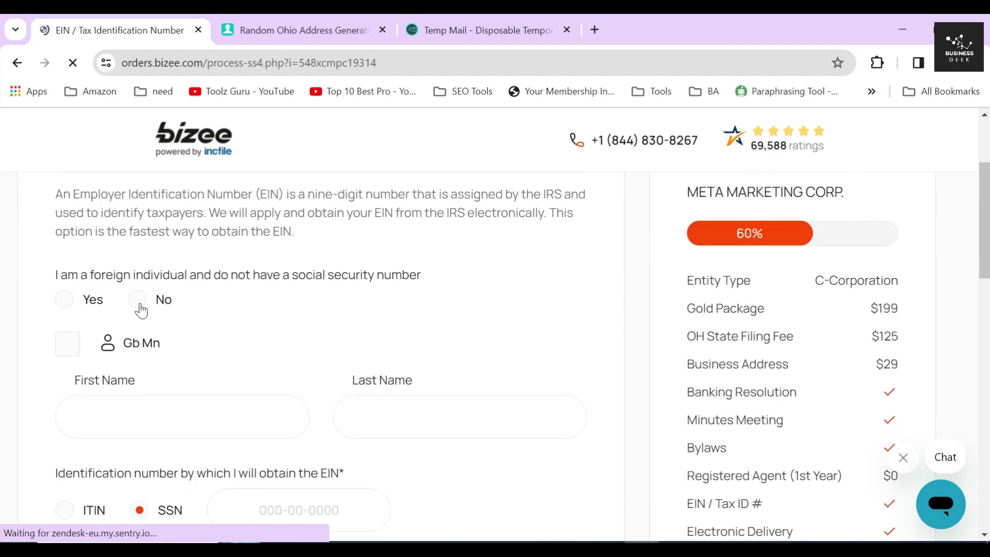
{"action": "left_click", "coordinate": [61, 301]}
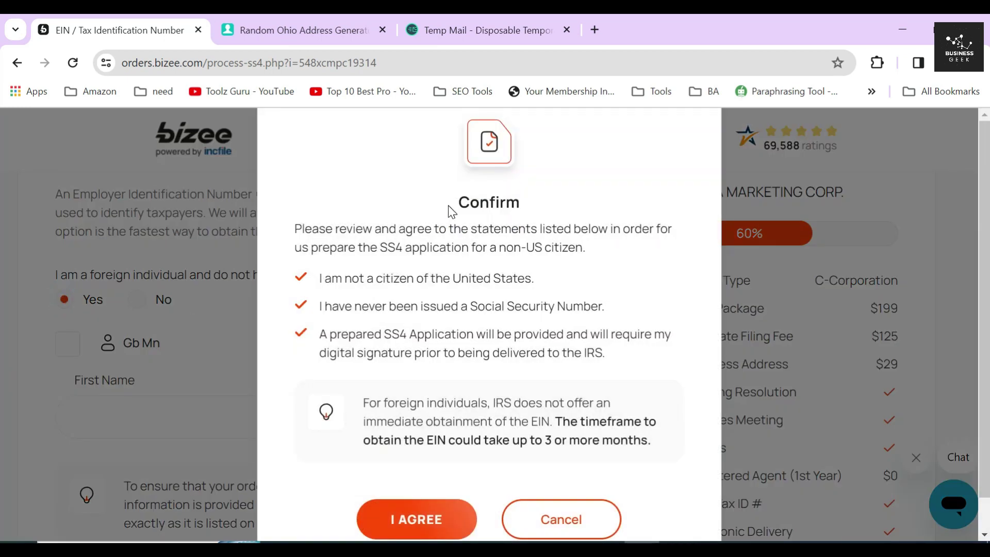
- Read the SS4 non-US citizen confirmation terms and cancel it so the answer stays No
{"action": "left_click_drag", "start_coordinate": [448, 205], "coordinate": [522, 207]}
{"action": "left_click_drag", "start_coordinate": [380, 247], "coordinate": [475, 249]}
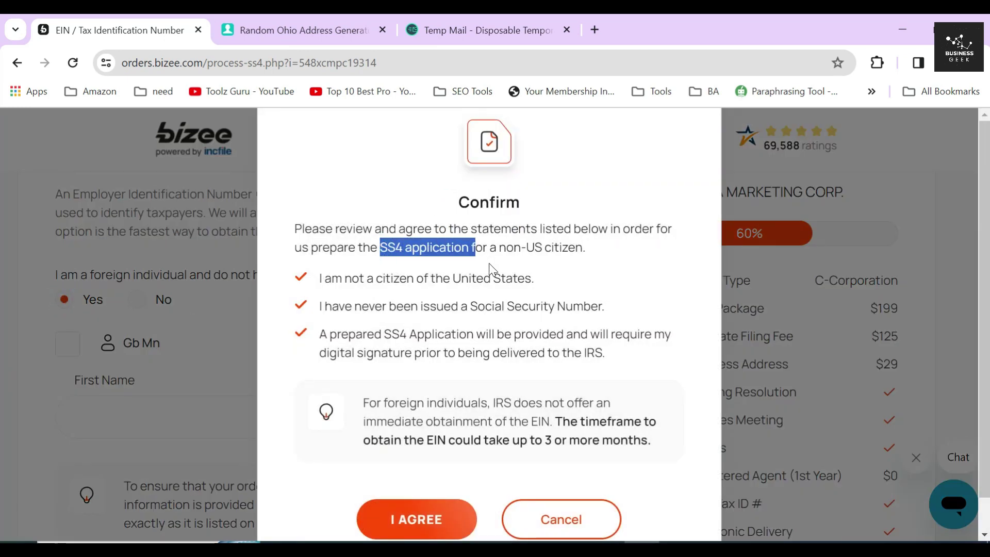
{"action": "left_click", "coordinate": [490, 247]}
{"action": "left_click_drag", "start_coordinate": [593, 248], "coordinate": [379, 248]}
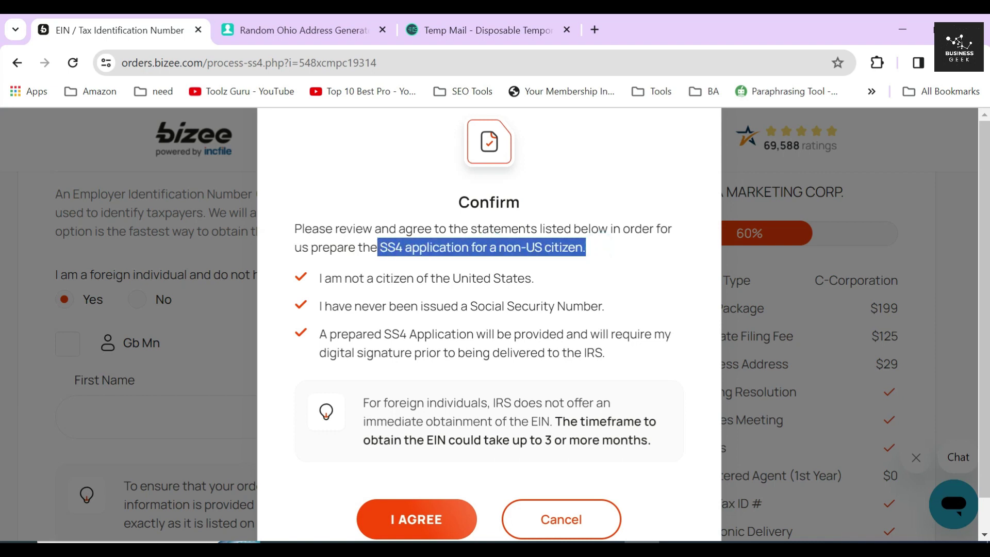
{"action": "scroll", "coordinate": [489, 325], "scroll_direction": "down", "scroll_amount": 1}
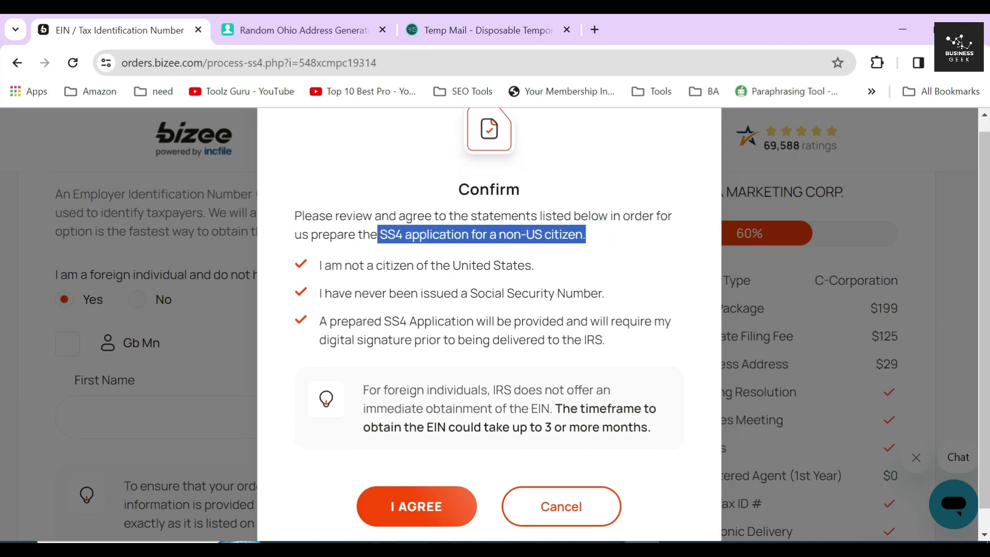
{"action": "left_click_drag", "start_coordinate": [535, 243], "coordinate": [611, 272]}
{"action": "left_click_drag", "start_coordinate": [318, 299], "coordinate": [636, 340]}
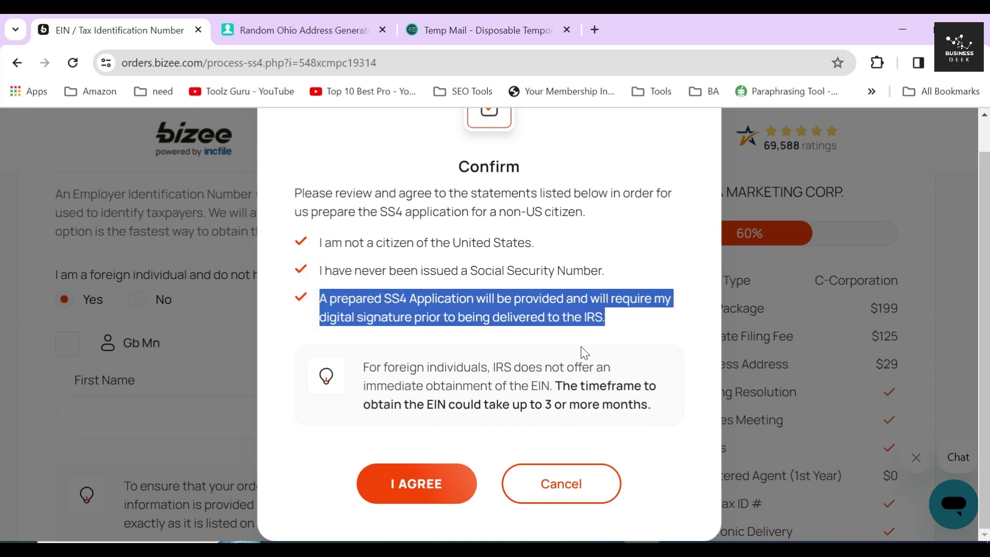
{"action": "left_click", "coordinate": [567, 341]}
{"action": "left_click_drag", "start_coordinate": [555, 386], "coordinate": [668, 419]}
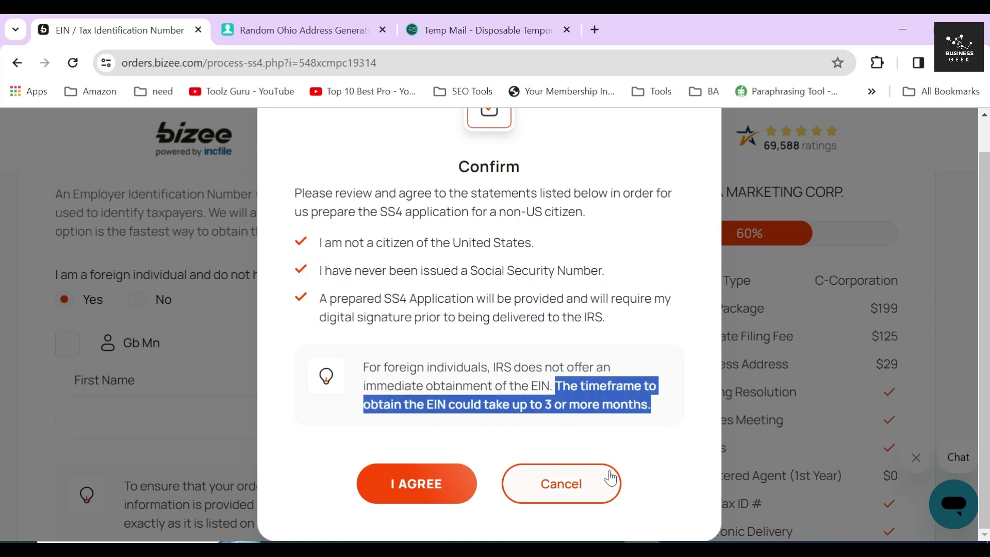
{"action": "left_click", "coordinate": [552, 483]}
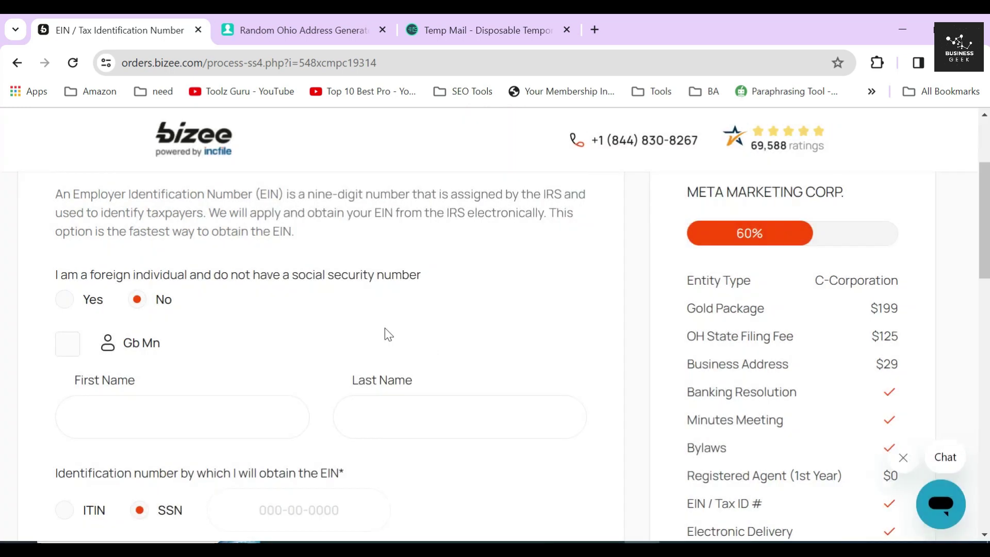
- Fill the EIN name fields from the first shareholder and enter their social security number
{"action": "left_click", "coordinate": [81, 353]}
{"action": "scroll", "coordinate": [141, 346], "scroll_direction": "down", "scroll_amount": 3}
{"action": "left_click", "coordinate": [321, 355]}
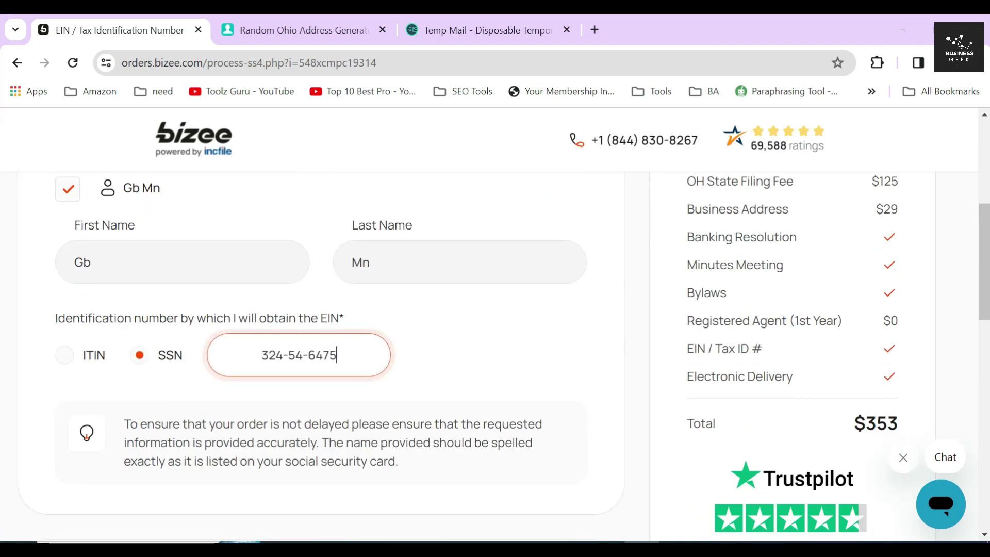
{"action": "left_click", "coordinate": [436, 357]}
{"action": "left_click", "coordinate": [289, 354]}
{"action": "triple_click", "coordinate": [340, 355]}
{"action": "left_click", "coordinate": [463, 349]}
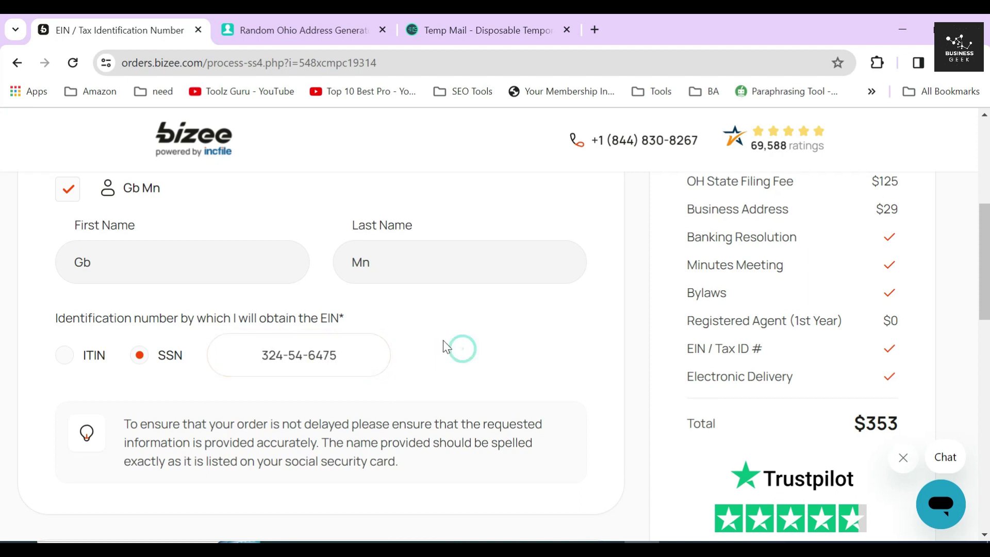
- Use Bizee's assigned company address as the physical street address and submit the EIN details
{"action": "scroll", "coordinate": [444, 344], "scroll_direction": "down", "scroll_amount": 5}
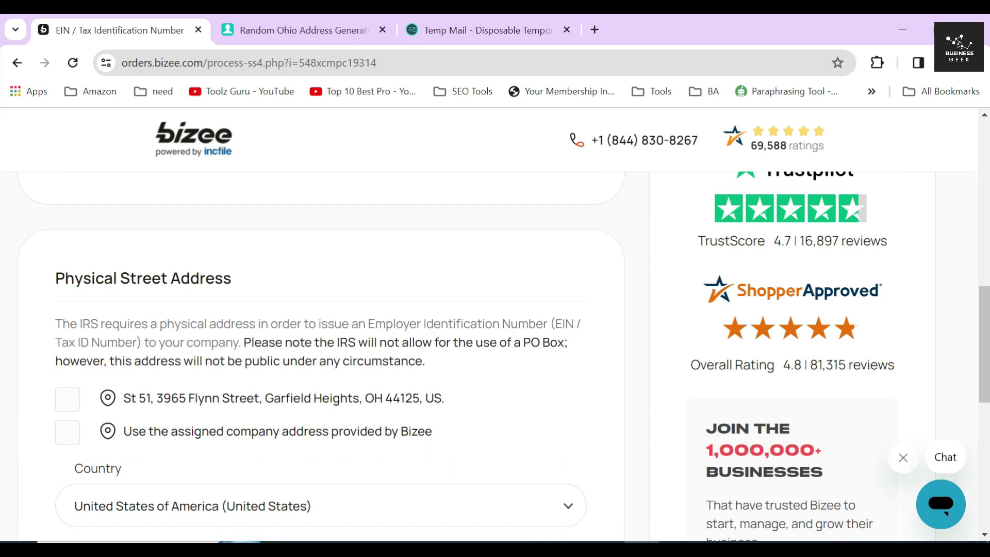
{"action": "triple_click", "coordinate": [167, 281]}
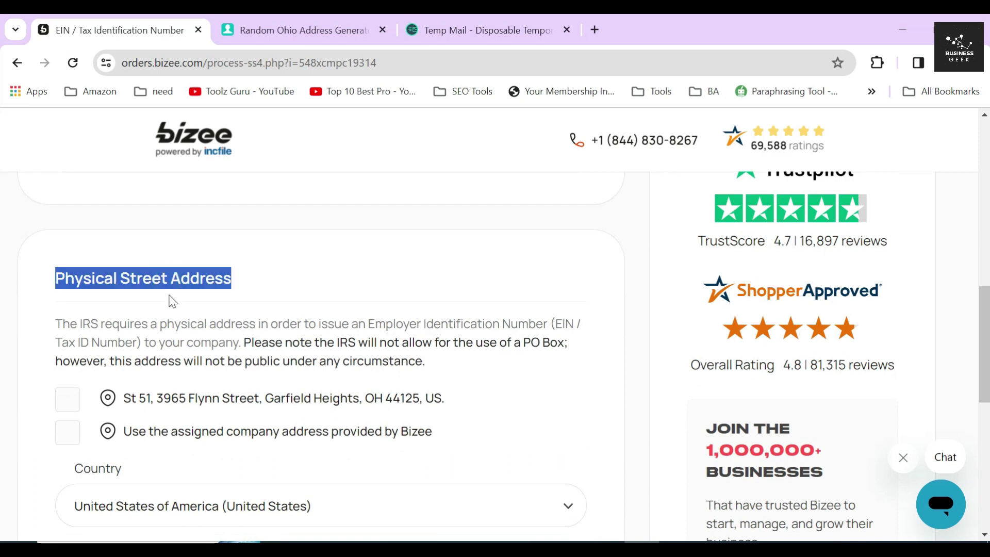
{"action": "left_click", "coordinate": [193, 291]}
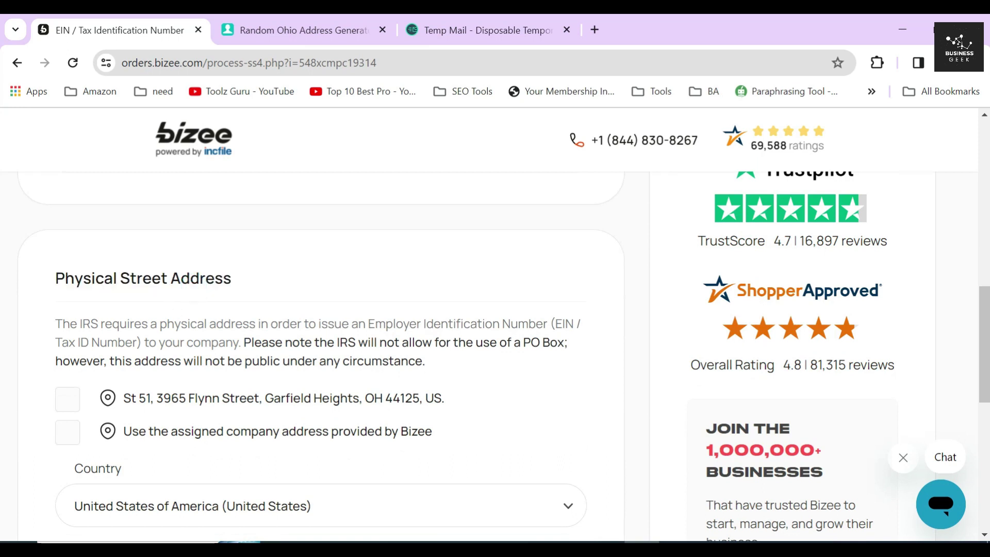
{"action": "left_click", "coordinate": [68, 432]}
{"action": "scroll", "coordinate": [263, 402], "scroll_direction": "down", "scroll_amount": 3}
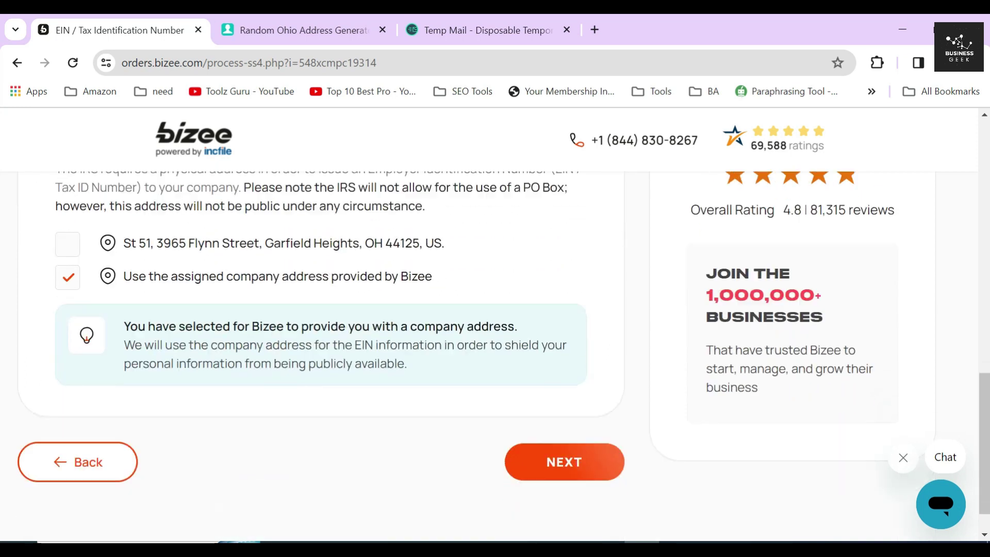
{"action": "left_click_drag", "start_coordinate": [447, 281], "coordinate": [126, 289]}
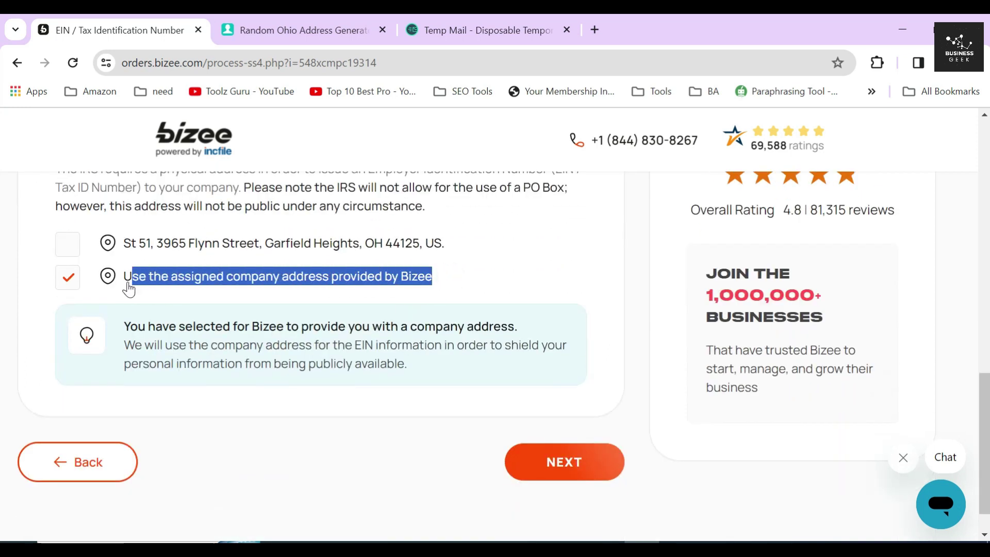
{"action": "left_click", "coordinate": [24, 296]}
{"action": "left_click", "coordinate": [538, 461]}
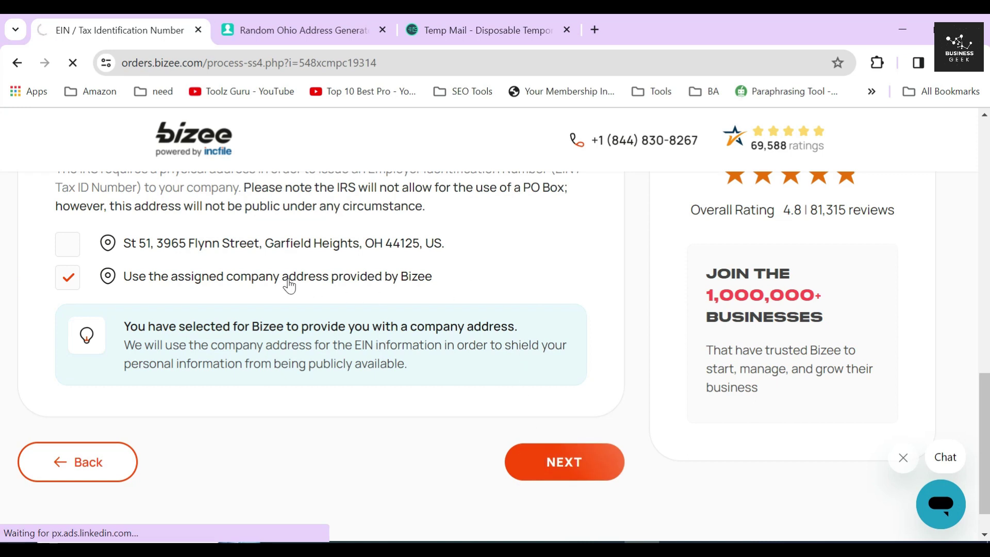
{"action": "triple_click", "coordinate": [158, 304]}
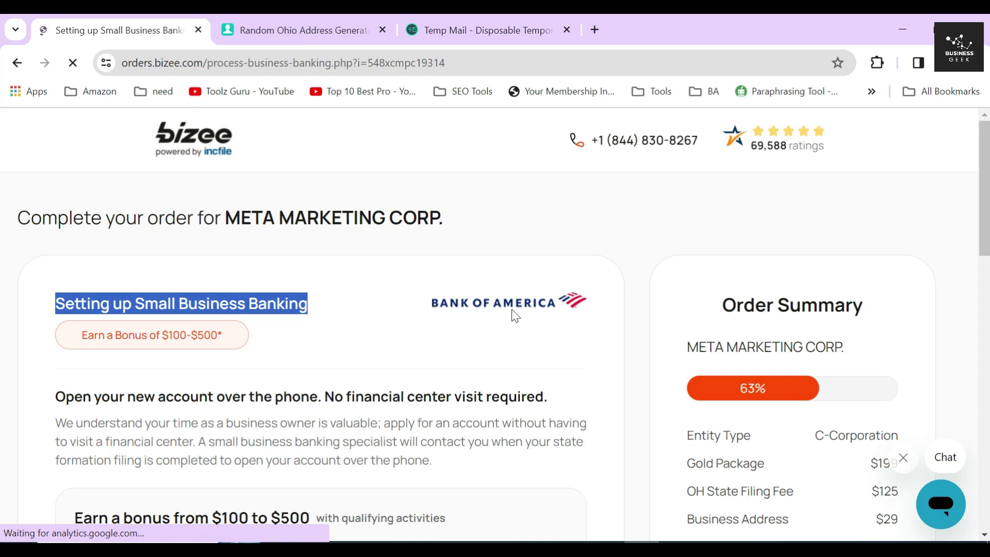
- Read the Bank of America phone-account offer and its physical residence requirement
{"action": "left_click", "coordinate": [496, 288]}
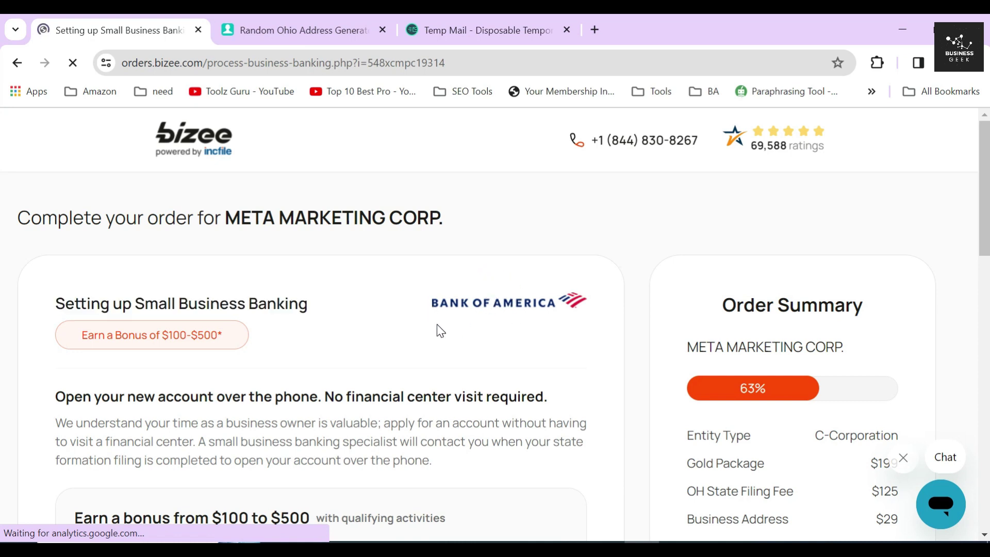
{"action": "scroll", "coordinate": [439, 330], "scroll_direction": "down", "scroll_amount": 3}
{"action": "left_click_drag", "start_coordinate": [57, 250], "coordinate": [553, 250]}
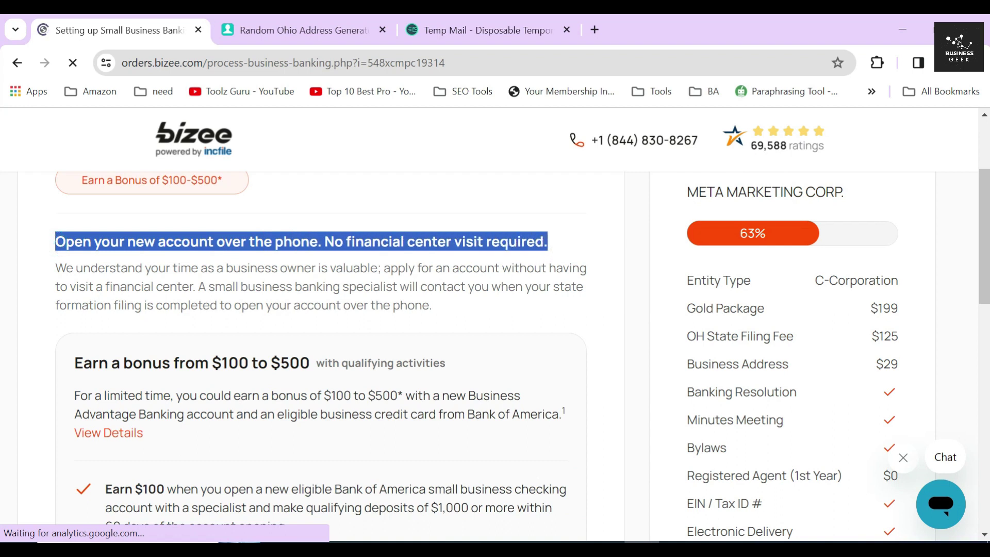
{"action": "left_click", "coordinate": [554, 250]}
{"action": "scroll", "coordinate": [553, 250], "scroll_direction": "down", "scroll_amount": 10}
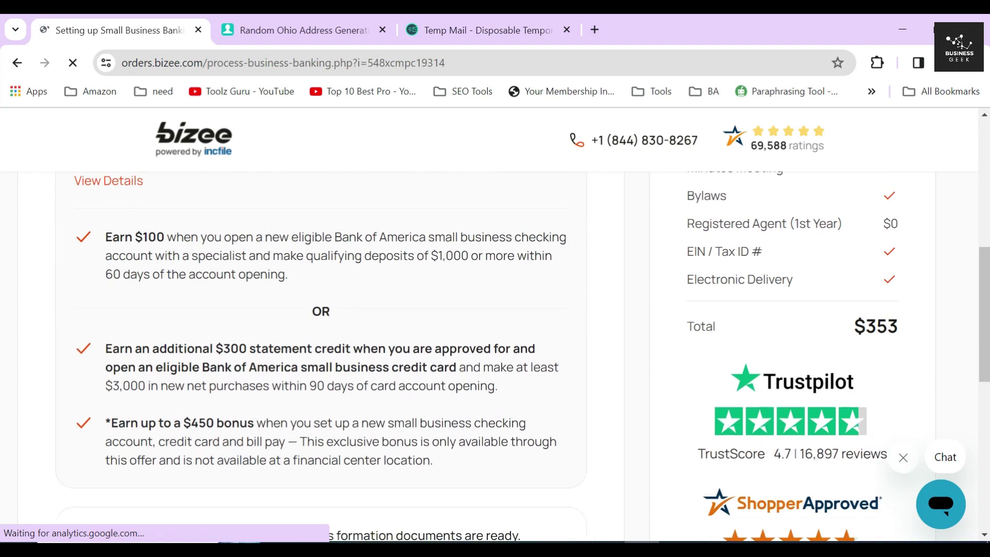
{"action": "scroll", "coordinate": [495, 320], "scroll_direction": "down", "scroll_amount": 3}
{"action": "left_click_drag", "start_coordinate": [57, 289], "coordinate": [324, 322]}
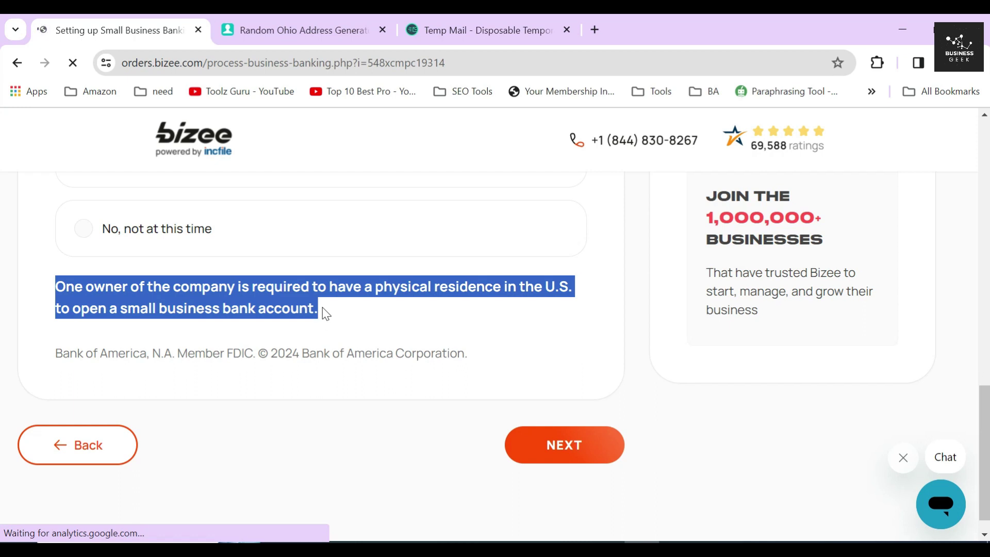
{"action": "left_click", "coordinate": [326, 310]}
{"action": "scroll", "coordinate": [326, 310], "scroll_direction": "up", "scroll_amount": 8}
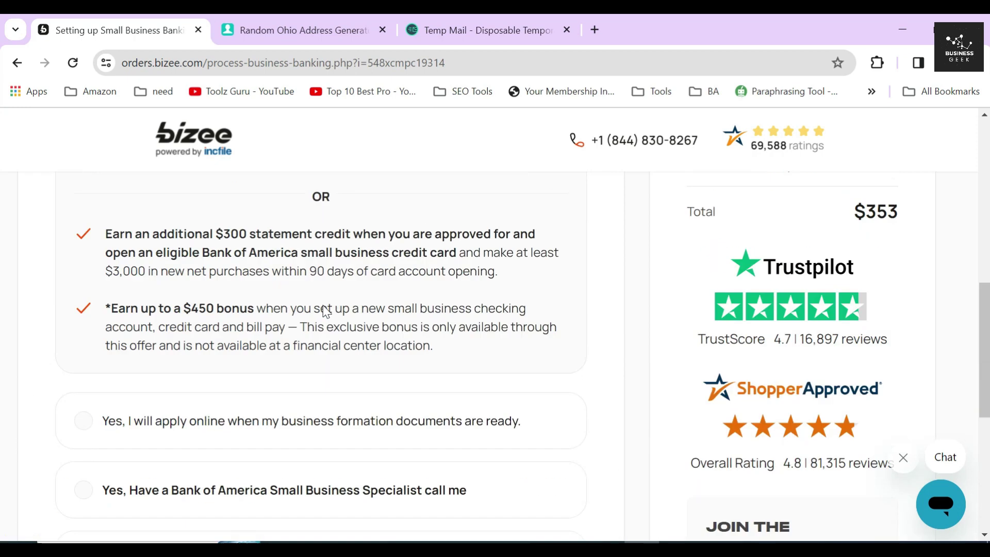
{"action": "scroll", "coordinate": [98, 317], "scroll_direction": "down", "scroll_amount": 3}
{"action": "scroll", "coordinate": [49, 314], "scroll_direction": "down", "scroll_amount": 3}
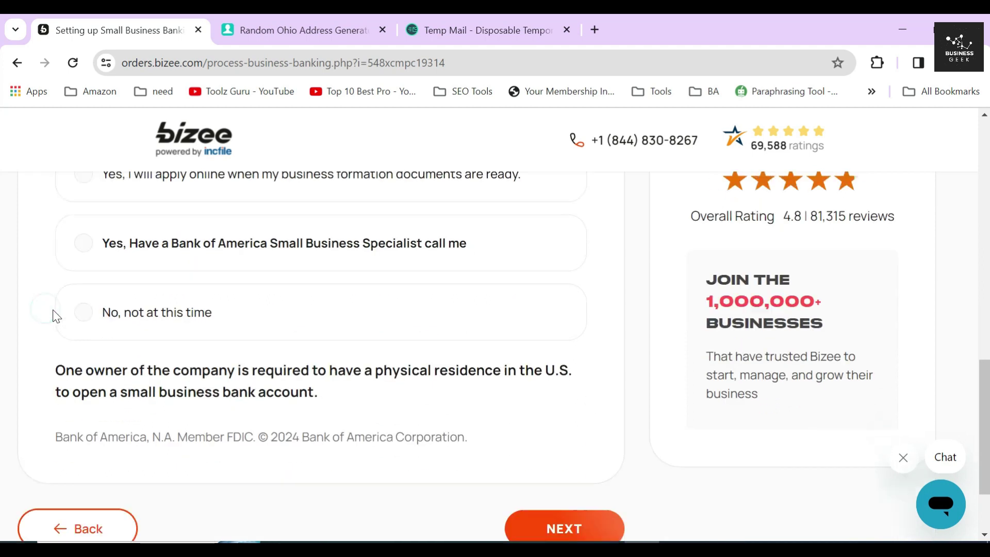
- Choose 'No, not at this time' for the business bank account and submit
{"action": "left_click", "coordinate": [49, 250]}
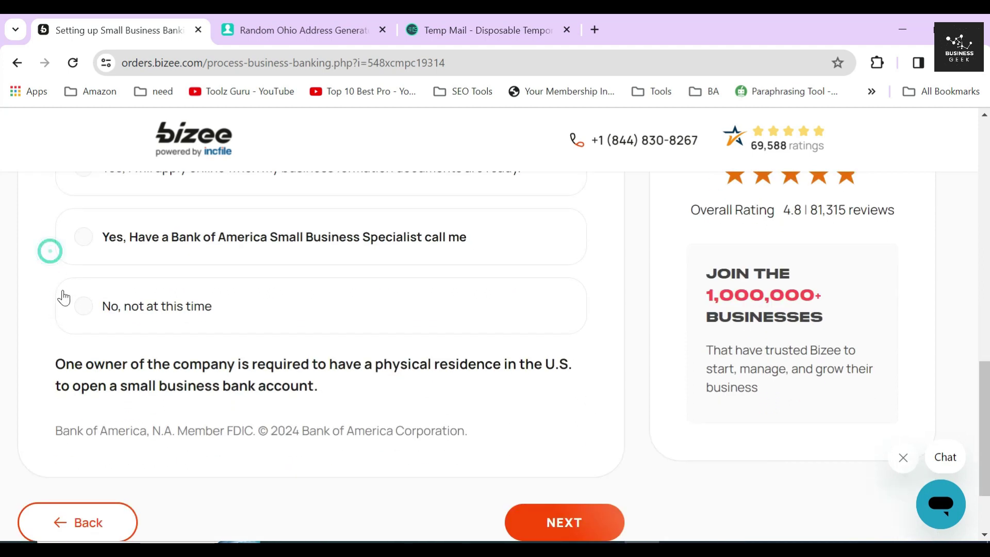
{"action": "left_click", "coordinate": [175, 308]}
{"action": "scroll", "coordinate": [469, 380], "scroll_direction": "down", "scroll_amount": 2}
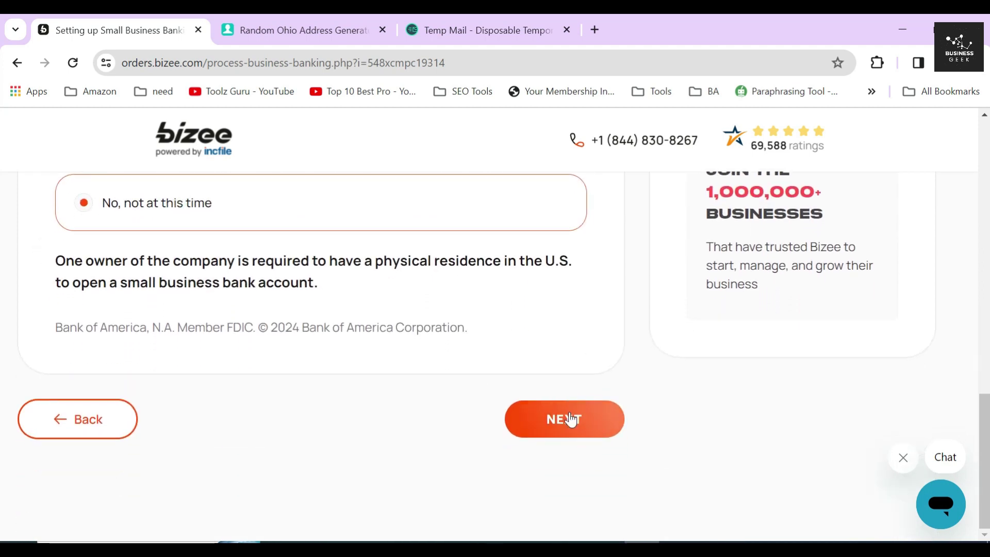
{"action": "left_click", "coordinate": [571, 417]}
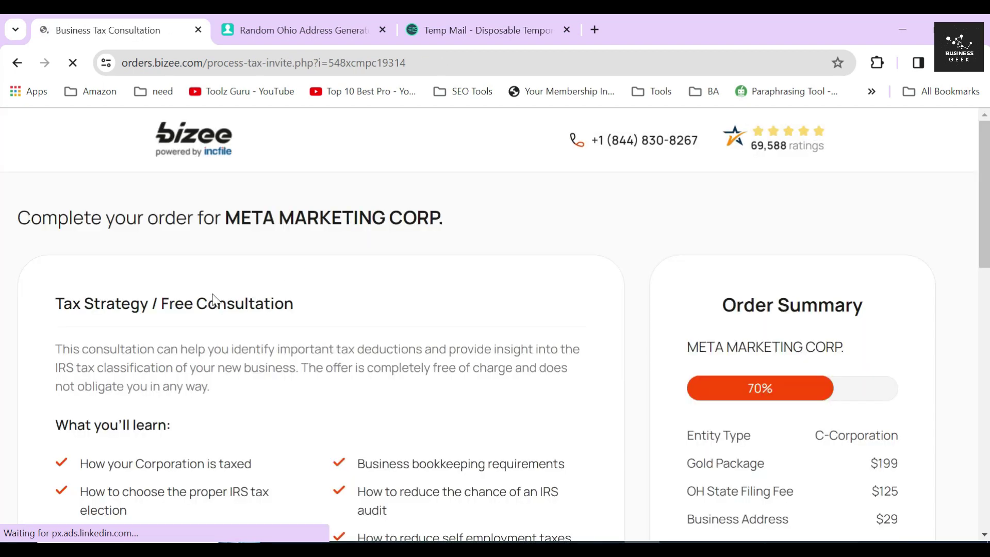
- Opt in to the free Business Tax Consultation under Tax Strategy
{"action": "left_click_drag", "start_coordinate": [52, 303], "coordinate": [328, 313]}
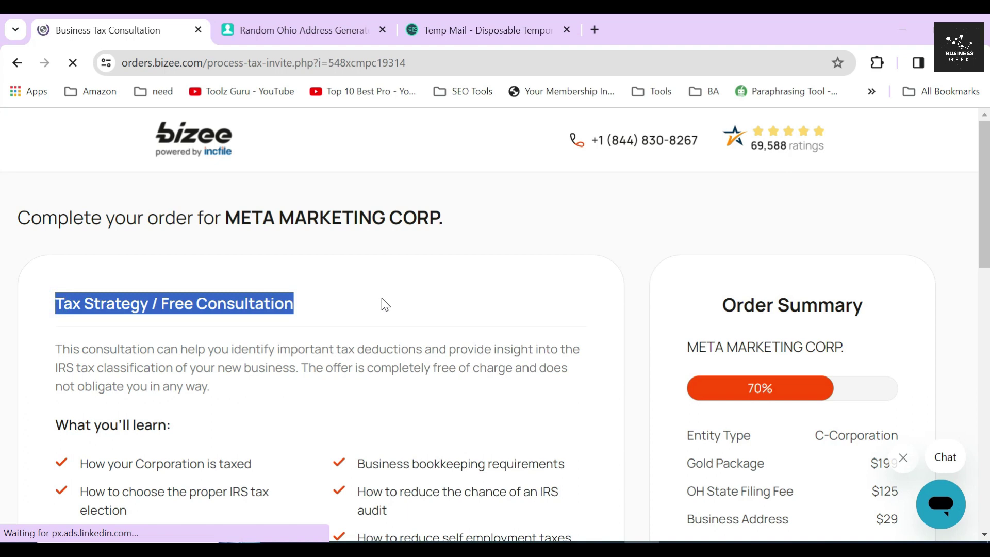
{"action": "scroll", "coordinate": [386, 305], "scroll_direction": "down", "scroll_amount": 3}
{"action": "scroll", "coordinate": [416, 356], "scroll_direction": "down", "scroll_amount": 1}
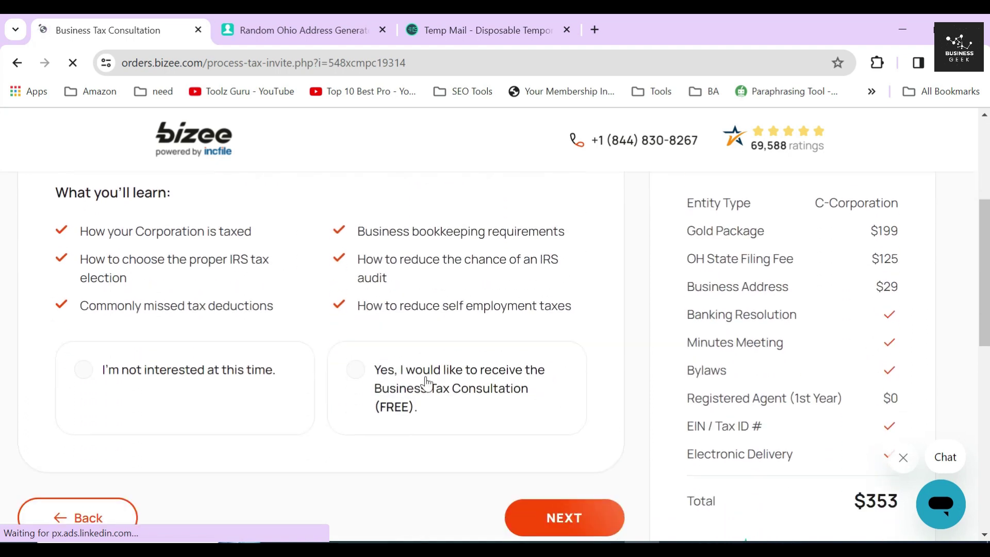
{"action": "left_click", "coordinate": [382, 377]}
- Highlight the consultation topics, from corporate taxation to reducing self-employment taxes
{"action": "left_click_drag", "start_coordinate": [72, 231], "coordinate": [285, 242]}
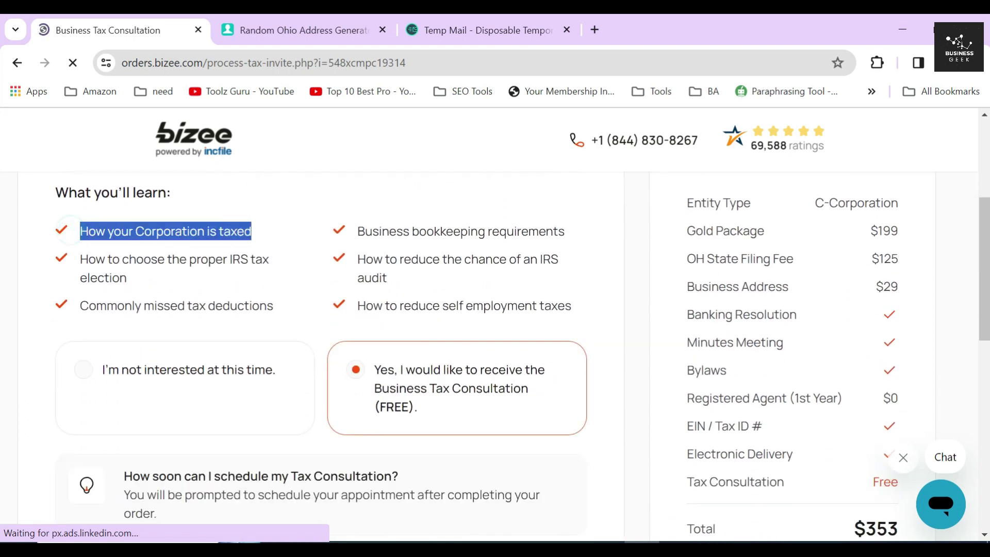
{"action": "left_click_drag", "start_coordinate": [77, 260], "coordinate": [183, 279]}
{"action": "left_click_drag", "start_coordinate": [75, 307], "coordinate": [294, 314]}
{"action": "left_click_drag", "start_coordinate": [337, 231], "coordinate": [577, 237]}
{"action": "left_click_drag", "start_coordinate": [357, 260], "coordinate": [419, 283]}
{"action": "left_click_drag", "start_coordinate": [357, 306], "coordinate": [598, 319]}
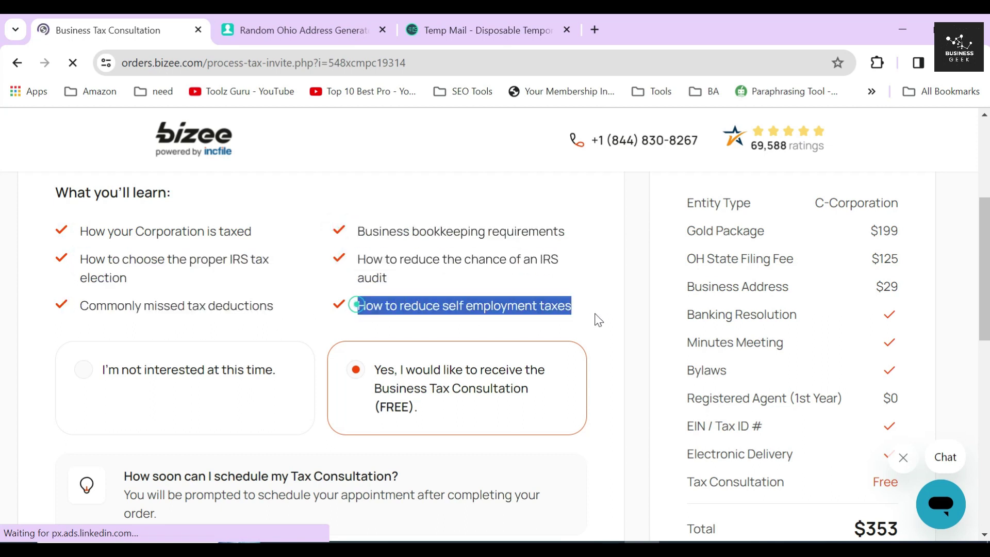
{"action": "left_click", "coordinate": [327, 336]}
{"action": "scroll", "coordinate": [431, 338], "scroll_direction": "down", "scroll_amount": 5}
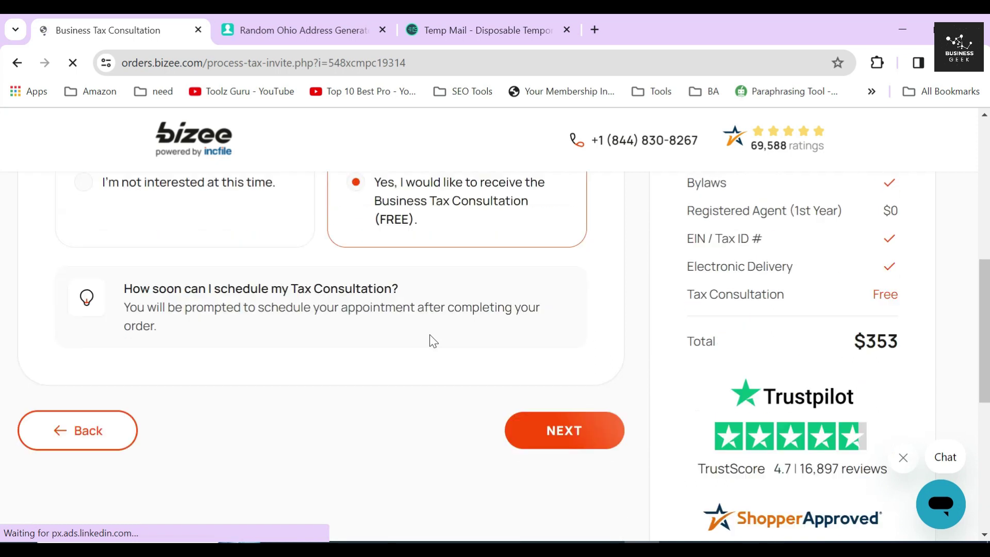
- Continue past the tax consultation and highlight the Ohio business licenses heading (2 licenses)
{"action": "left_click", "coordinate": [536, 385]}
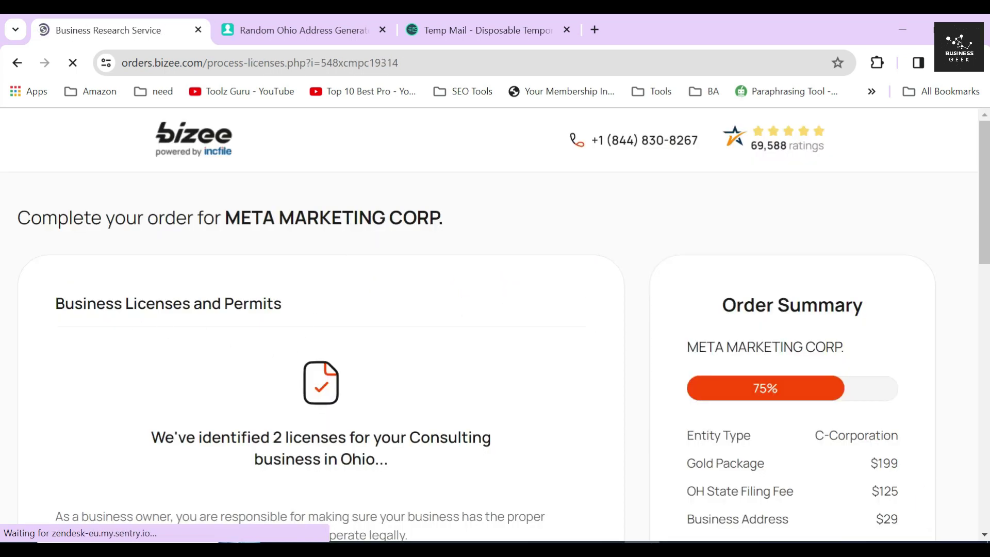
{"action": "left_click_drag", "start_coordinate": [53, 303], "coordinate": [306, 299]}
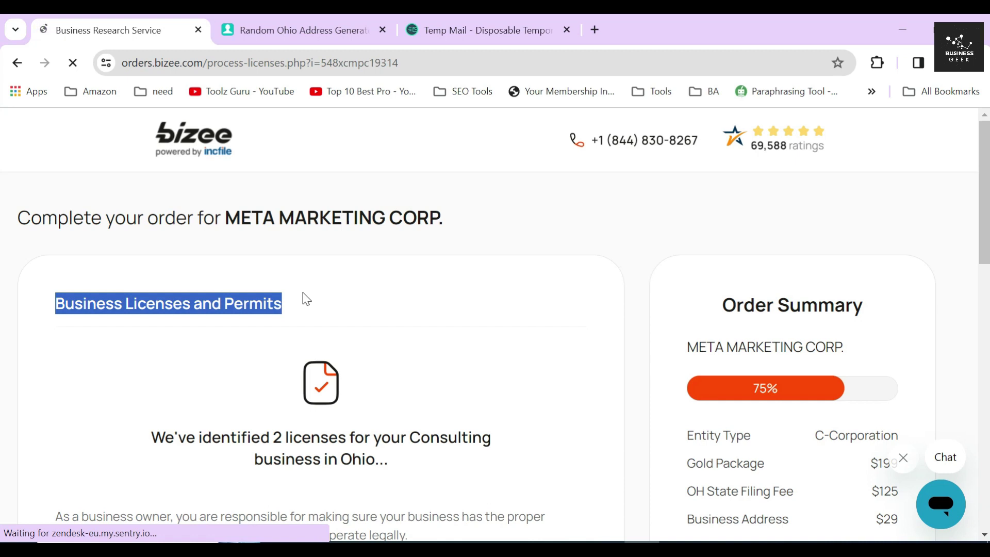
{"action": "left_click", "coordinate": [306, 299]}
{"action": "scroll", "coordinate": [306, 299], "scroll_direction": "down", "scroll_amount": 2}
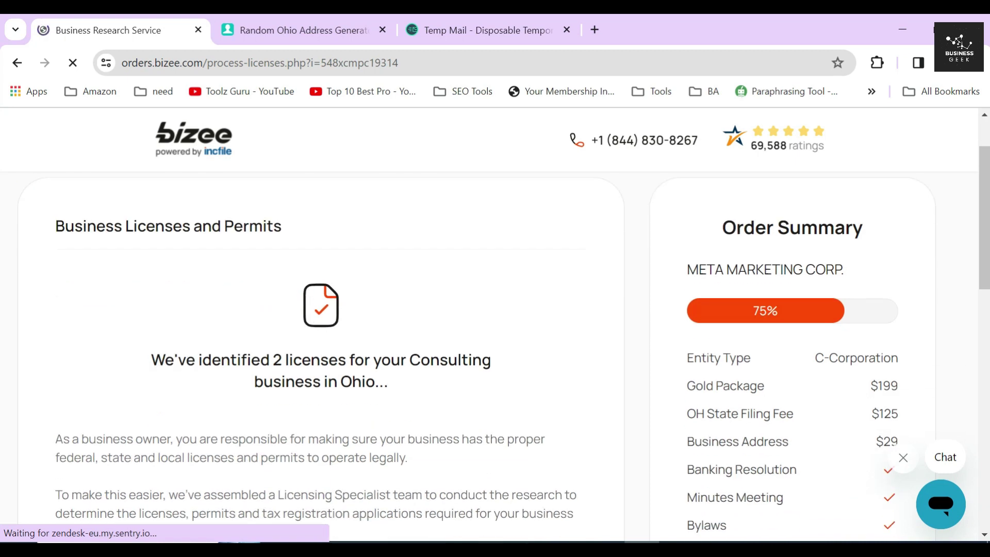
{"action": "left_click_drag", "start_coordinate": [253, 381], "coordinate": [379, 381]}
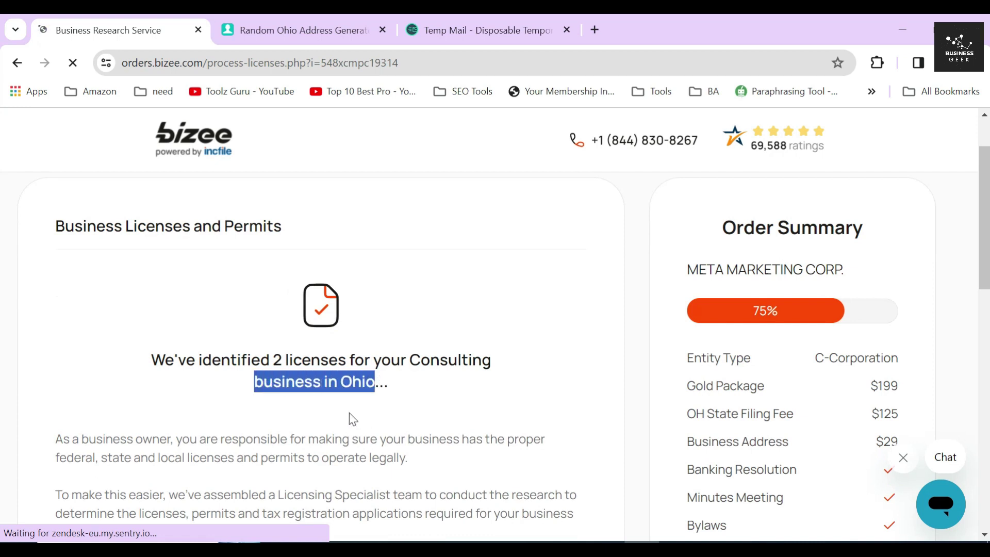
{"action": "left_click_drag", "start_coordinate": [273, 360], "coordinate": [350, 360]}
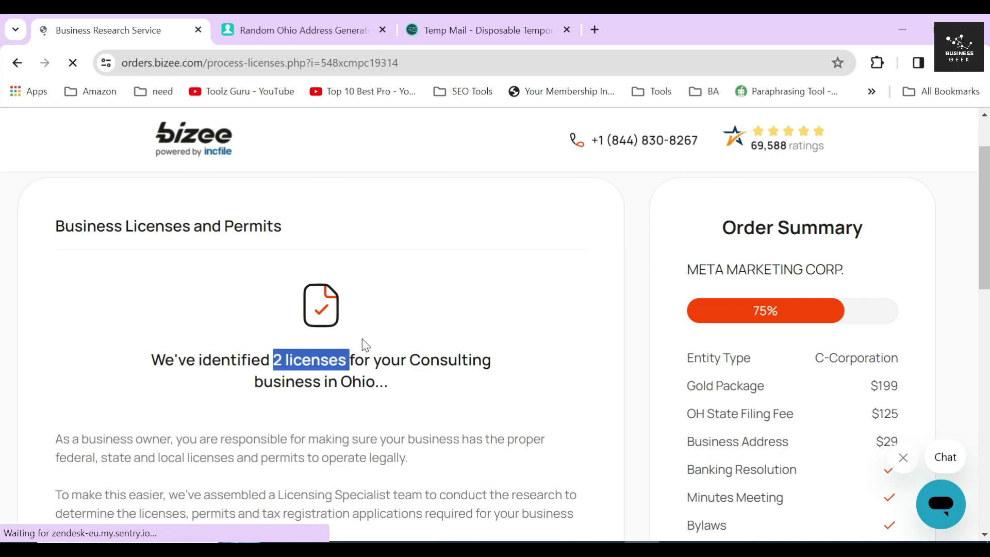
{"action": "scroll", "coordinate": [435, 347], "scroll_direction": "down", "scroll_amount": 5}
- Highlight the request for an address to base the license research on
{"action": "left_click_drag", "start_coordinate": [449, 402], "coordinate": [506, 402]}
{"action": "scroll", "coordinate": [515, 353], "scroll_direction": "down", "scroll_amount": 3}
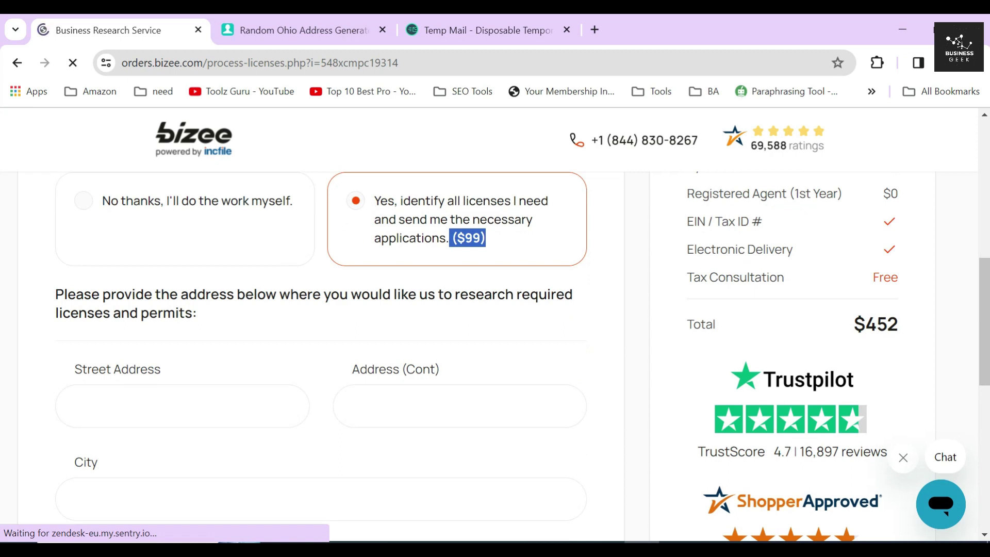
{"action": "left_click_drag", "start_coordinate": [52, 297], "coordinate": [211, 322]}
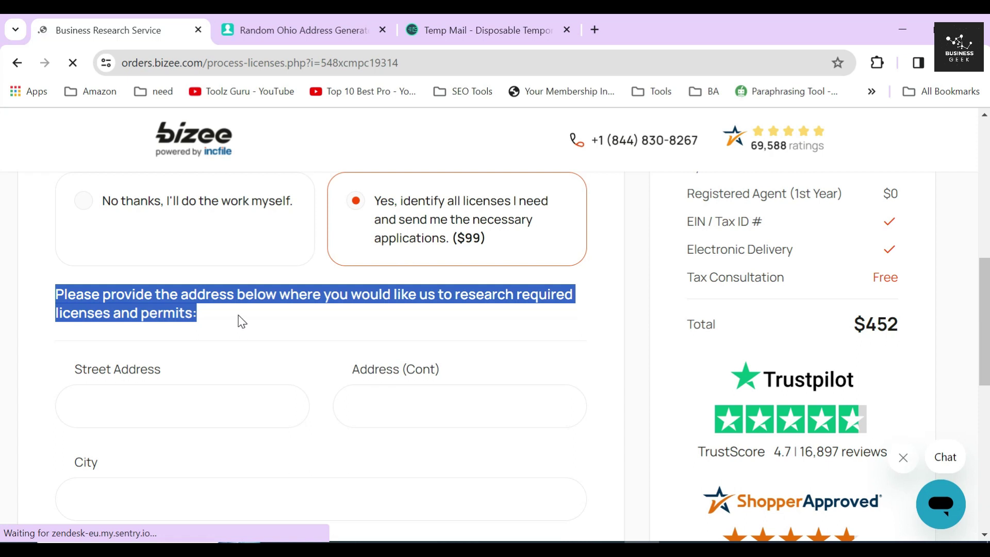
{"action": "left_click", "coordinate": [242, 323]}
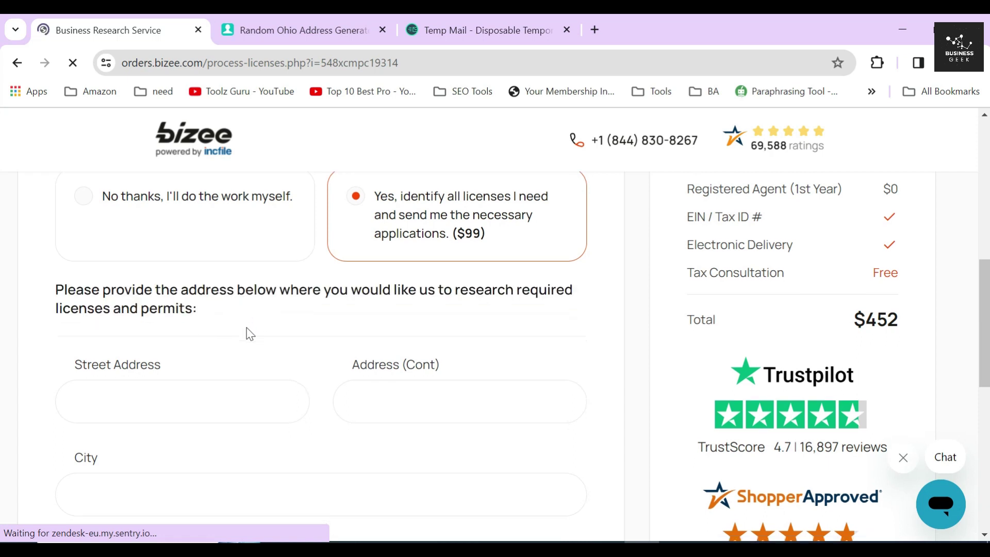
{"action": "scroll", "coordinate": [154, 309], "scroll_direction": "down", "scroll_amount": 2}
- Look over the research address form details, including the Zip Code field
{"action": "left_click_drag", "start_coordinate": [82, 287], "coordinate": [458, 289]}
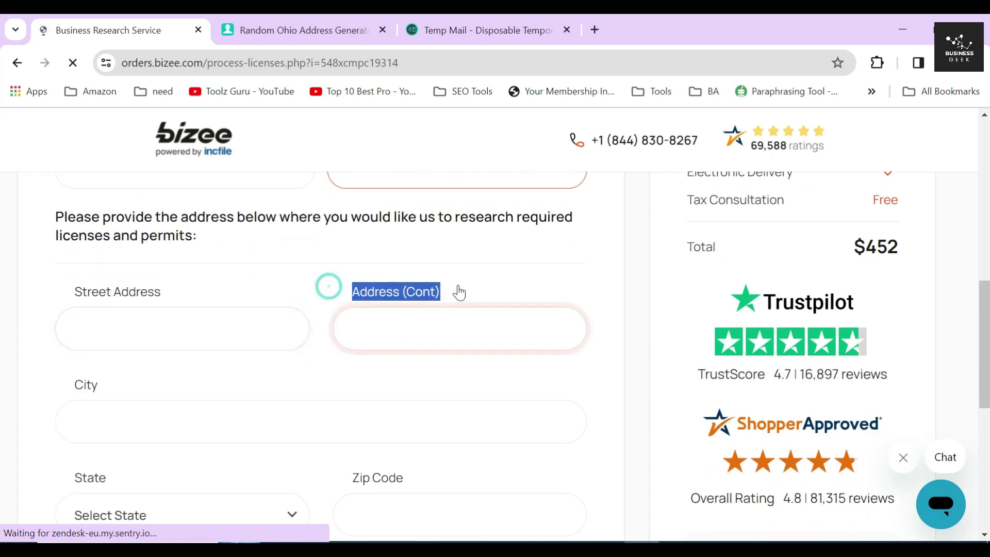
{"action": "left_click_drag", "start_coordinate": [63, 386], "coordinate": [121, 389]}
{"action": "scroll", "coordinate": [144, 356], "scroll_direction": "down", "scroll_amount": 2}
{"action": "scroll", "coordinate": [144, 355], "scroll_direction": "down", "scroll_amount": 1}
{"action": "left_click_drag", "start_coordinate": [73, 321], "coordinate": [227, 320]}
{"action": "left_click_drag", "start_coordinate": [341, 322], "coordinate": [428, 322]}
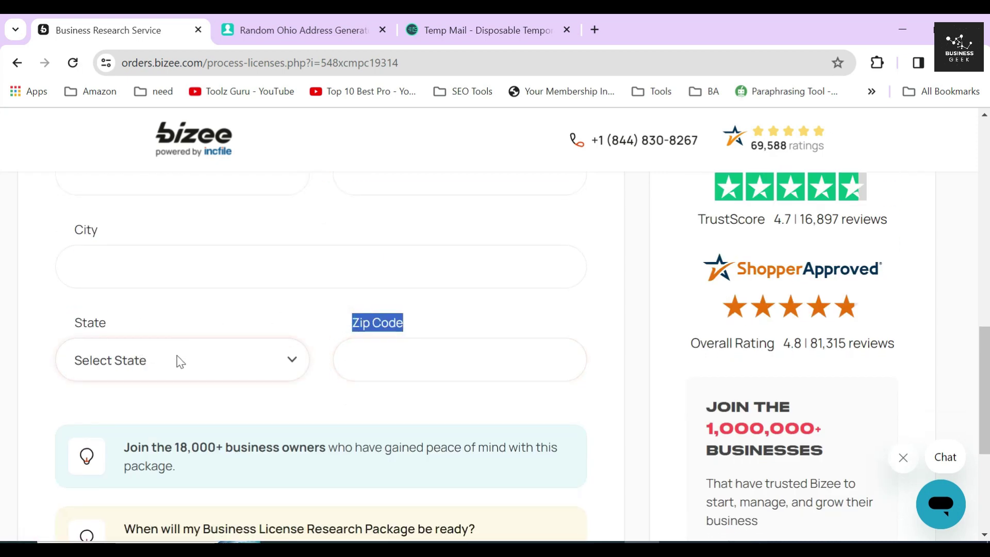
{"action": "scroll", "coordinate": [336, 313], "scroll_direction": "up", "scroll_amount": 1}
{"action": "scroll", "coordinate": [335, 313], "scroll_direction": "up", "scroll_amount": 3}
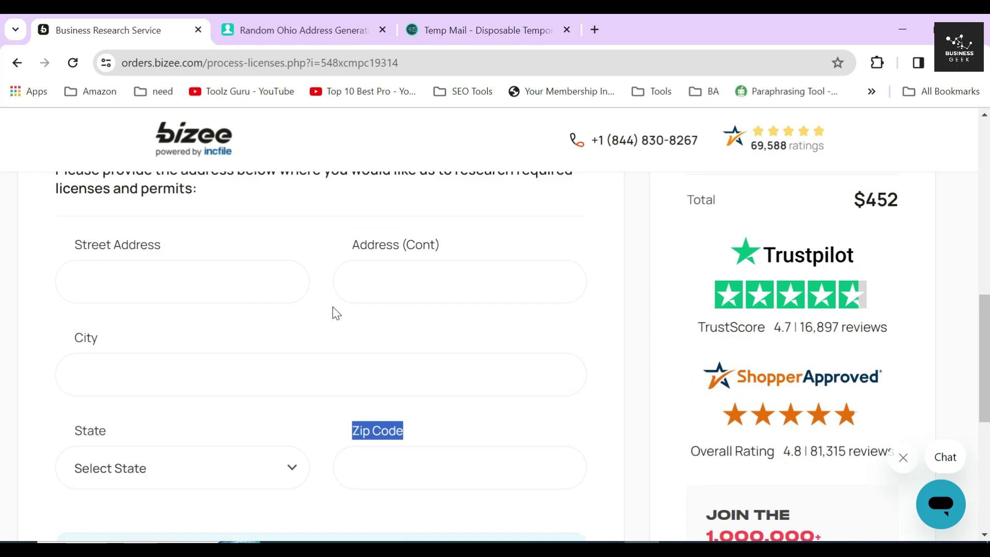
{"action": "left_click", "coordinate": [311, 288]}
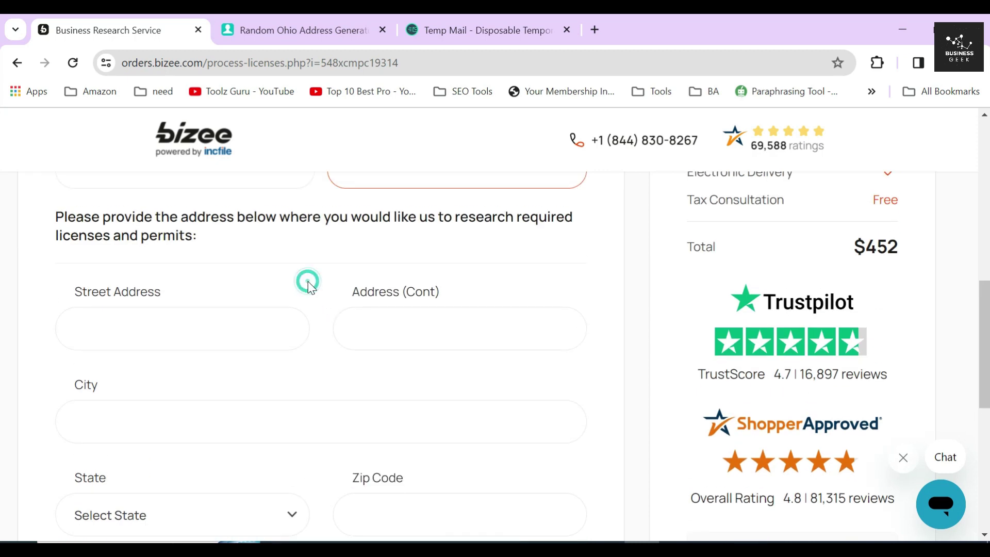
- Leave the street address fields of the research form empty
{"action": "left_click", "coordinate": [292, 317]}
{"action": "key", "text": "Tab"}
{"action": "left_click", "coordinate": [263, 260]}
{"action": "scroll", "coordinate": [300, 277], "scroll_direction": "up", "scroll_amount": 3}
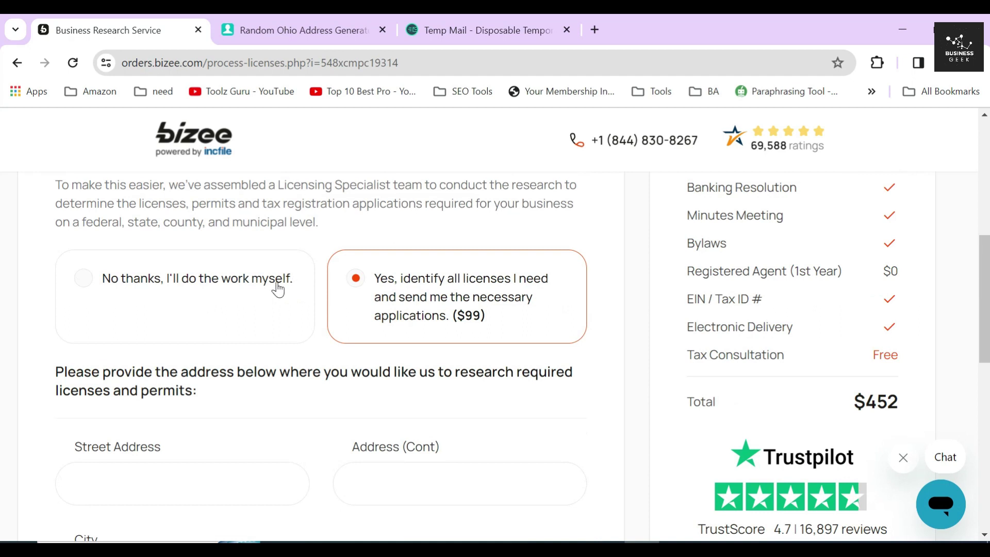
- Decline the $99 license research with 'No thanks, I'll do the work myself'
{"action": "left_click", "coordinate": [130, 292]}
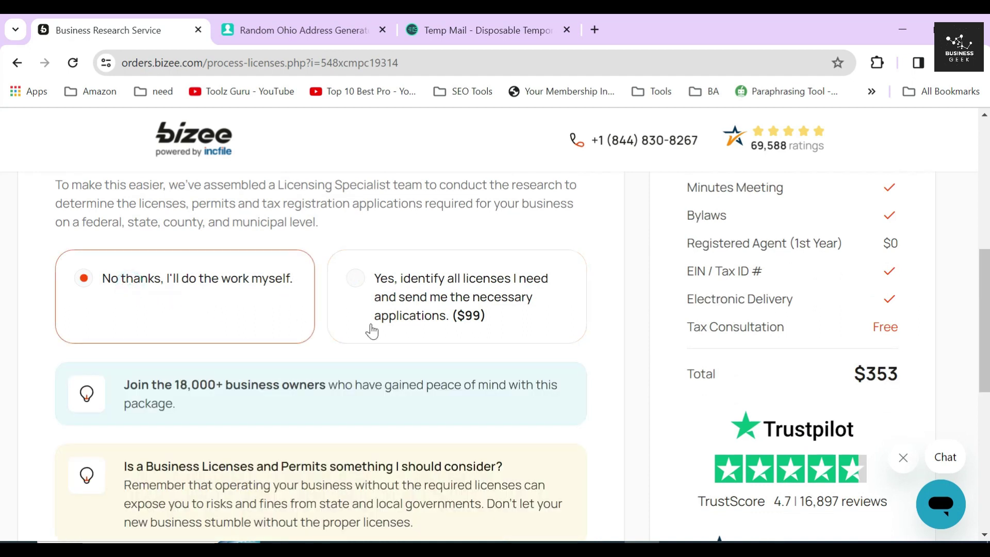
{"action": "left_click", "coordinate": [374, 248]}
{"action": "left_click", "coordinate": [324, 300]}
{"action": "scroll", "coordinate": [328, 305], "scroll_direction": "down", "scroll_amount": 2}
{"action": "left_click_drag", "start_coordinate": [125, 308], "coordinate": [329, 308]}
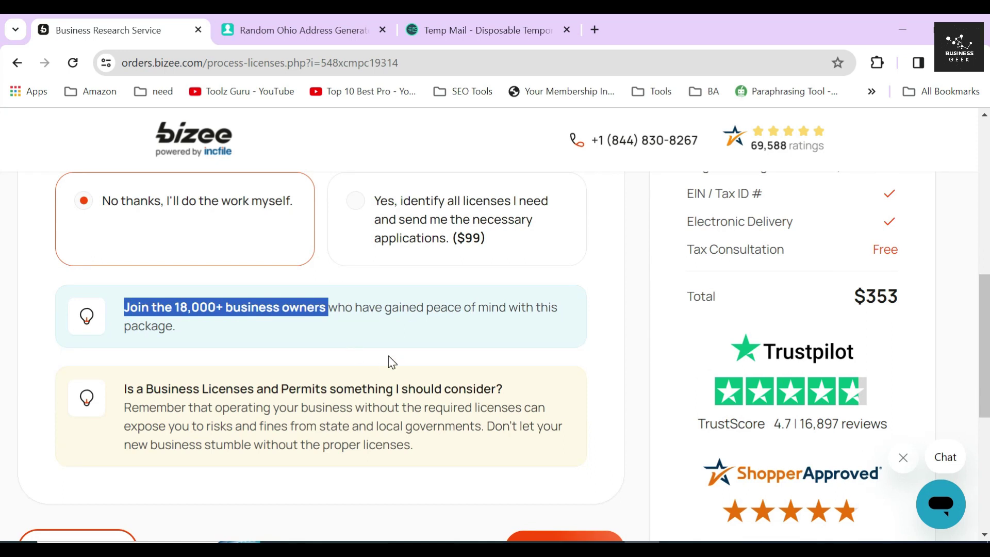
{"action": "left_click", "coordinate": [243, 344]}
- Highlight the licenses and permits question, then proceed to order review
{"action": "scroll", "coordinate": [242, 337], "scroll_direction": "down", "scroll_amount": 1}
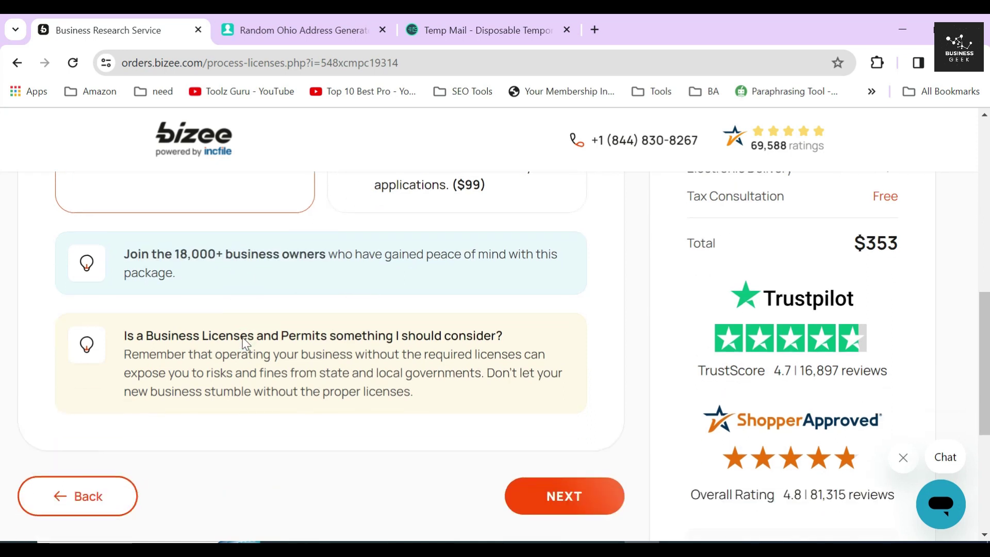
{"action": "scroll", "coordinate": [243, 337], "scroll_direction": "down", "scroll_amount": 1}
{"action": "left_click_drag", "start_coordinate": [123, 312], "coordinate": [549, 322]}
{"action": "left_click", "coordinate": [407, 342]}
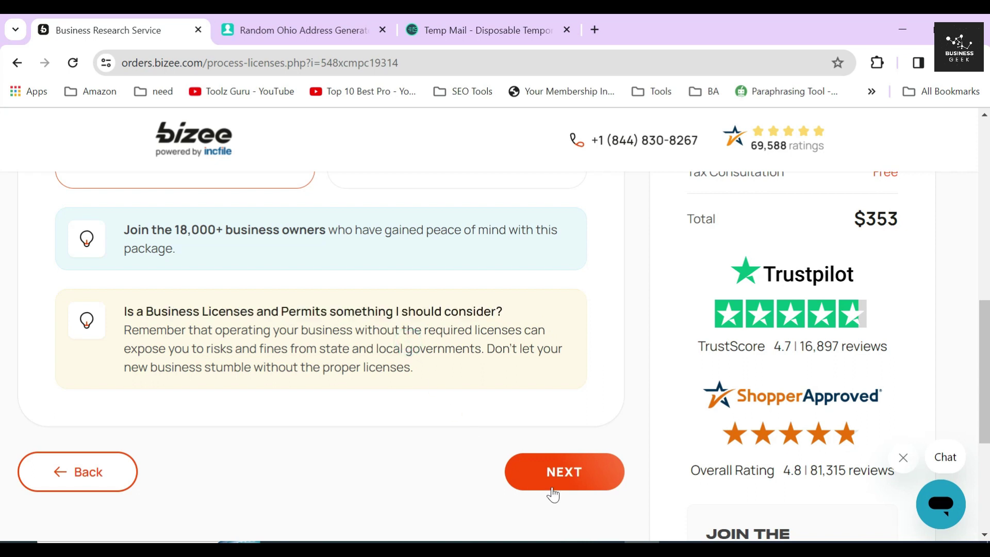
{"action": "left_click", "coordinate": [559, 483]}
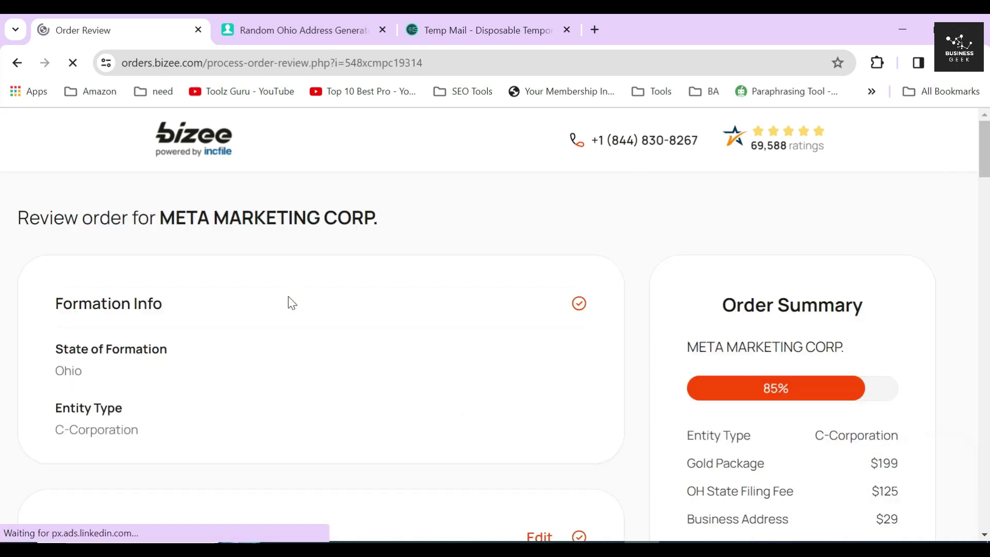
- Review the Formation Info, Contact Info and Agent Info sections
{"action": "left_click_drag", "start_coordinate": [49, 304], "coordinate": [223, 297]}
{"action": "left_click", "coordinate": [222, 296]}
{"action": "scroll", "coordinate": [205, 289], "scroll_direction": "down", "scroll_amount": 3}
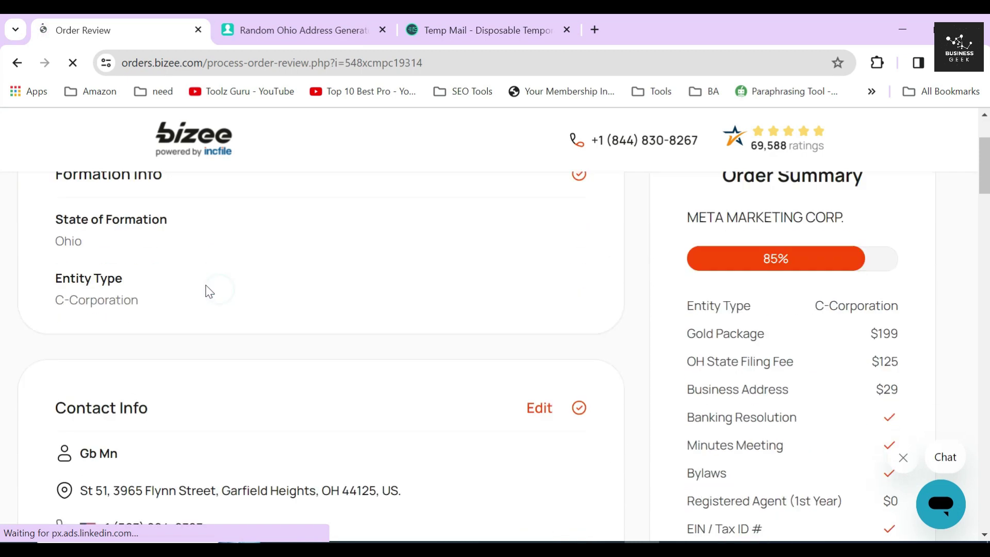
{"action": "left_click_drag", "start_coordinate": [54, 382], "coordinate": [163, 383]}
{"action": "left_click", "coordinate": [188, 366]}
{"action": "scroll", "coordinate": [191, 351], "scroll_direction": "down", "scroll_amount": 1}
{"action": "scroll", "coordinate": [195, 351], "scroll_direction": "down", "scroll_amount": 5}
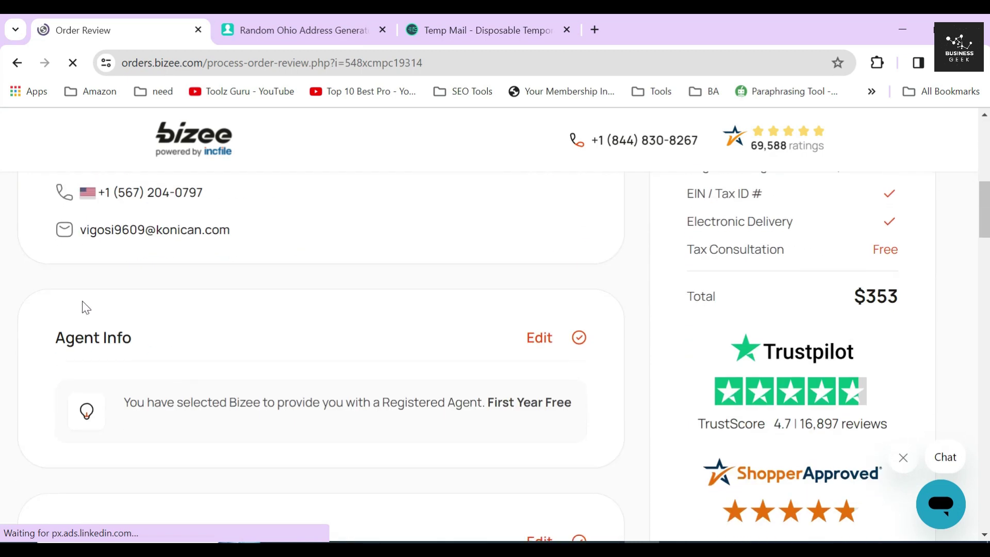
{"action": "left_click_drag", "start_coordinate": [53, 345], "coordinate": [199, 336]}
{"action": "left_click", "coordinate": [199, 336]}
{"action": "scroll", "coordinate": [199, 327], "scroll_direction": "down", "scroll_amount": 5}
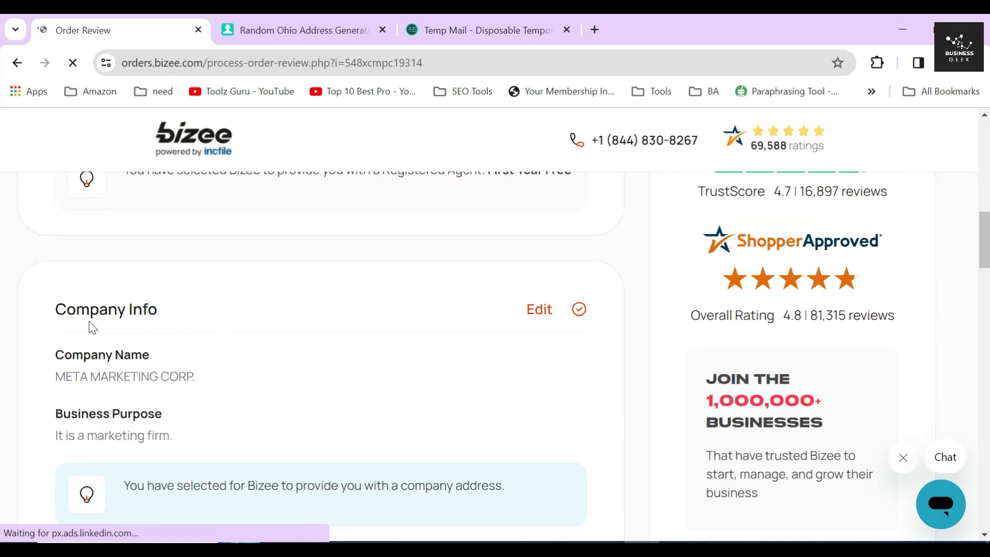
- Review the Company Info and Director Info sections
{"action": "left_click_drag", "start_coordinate": [52, 310], "coordinate": [188, 304]}
{"action": "left_click", "coordinate": [188, 305]}
{"action": "scroll", "coordinate": [351, 315], "scroll_direction": "down", "scroll_amount": 3}
{"action": "scroll", "coordinate": [347, 313], "scroll_direction": "up", "scroll_amount": 3}
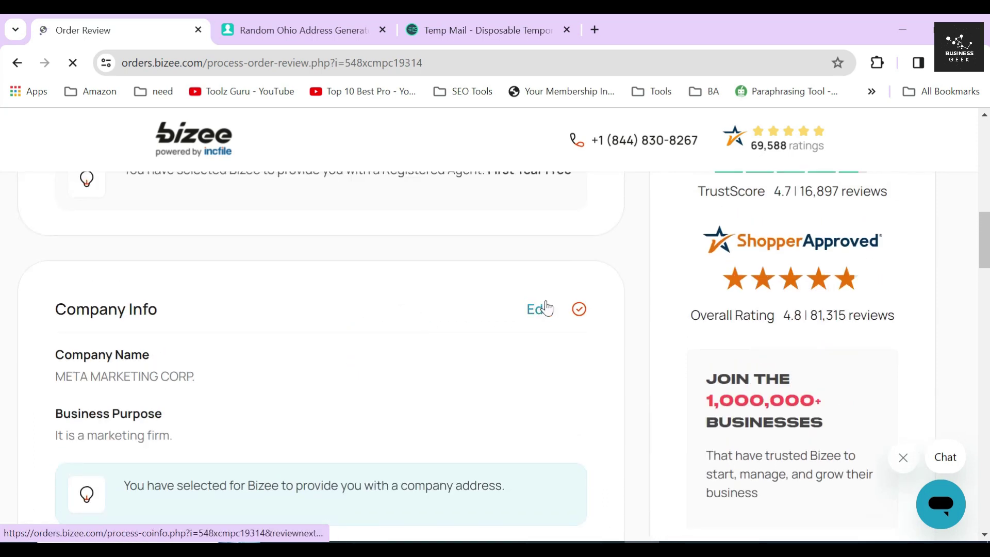
{"action": "left_click", "coordinate": [367, 319]}
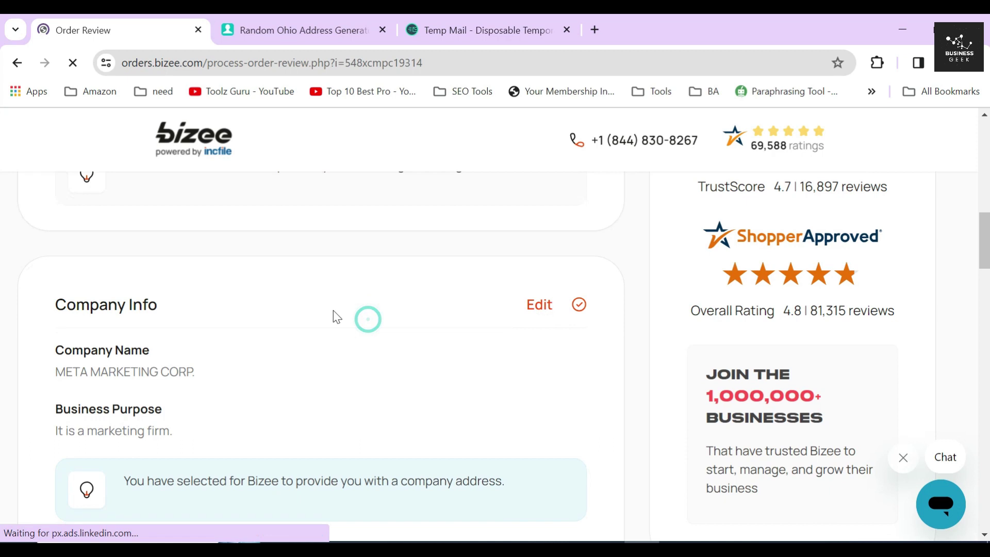
{"action": "scroll", "coordinate": [337, 317], "scroll_direction": "down", "scroll_amount": 8}
{"action": "left_click_drag", "start_coordinate": [52, 281], "coordinate": [212, 278]}
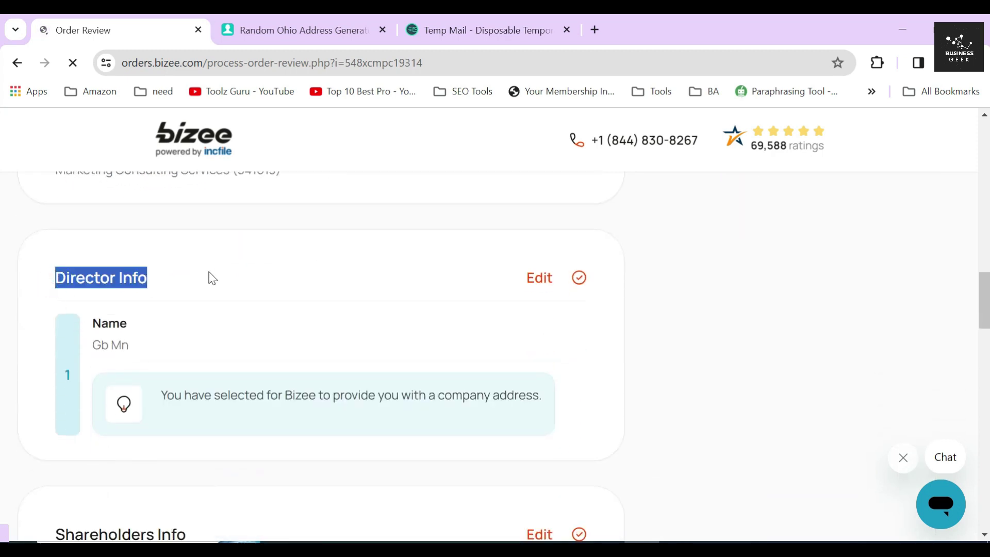
{"action": "left_click", "coordinate": [212, 279]}
{"action": "scroll", "coordinate": [227, 280], "scroll_direction": "down", "scroll_amount": 5}
{"action": "scroll", "coordinate": [248, 335], "scroll_direction": "down", "scroll_amount": 2}
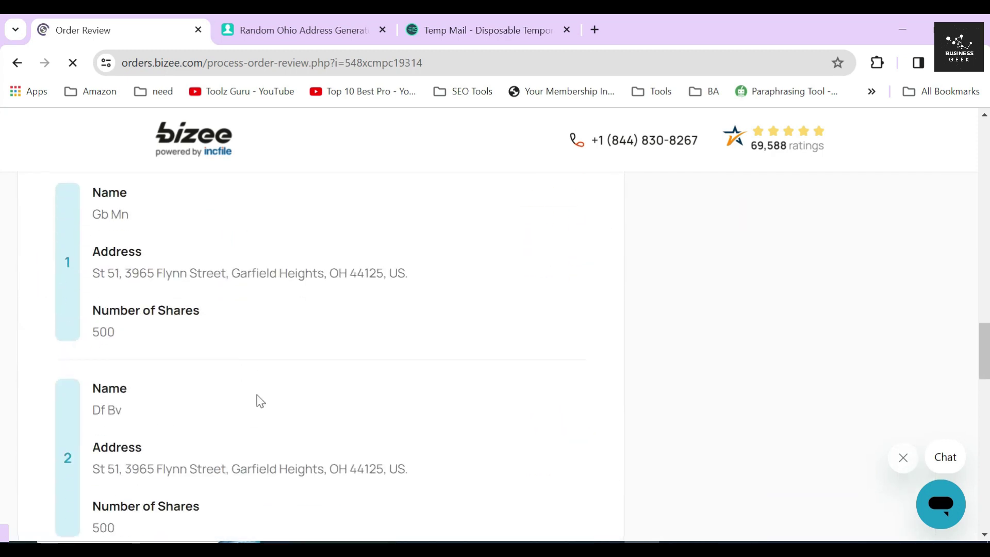
{"action": "scroll", "coordinate": [258, 361], "scroll_direction": "down", "scroll_amount": 6}
- Check the remaining review sections and submit the order for processing
{"action": "left_click", "coordinate": [256, 316]}
{"action": "scroll", "coordinate": [258, 323], "scroll_direction": "down", "scroll_amount": 6}
{"action": "left_click", "coordinate": [258, 323]}
{"action": "scroll", "coordinate": [259, 324], "scroll_direction": "down", "scroll_amount": 4}
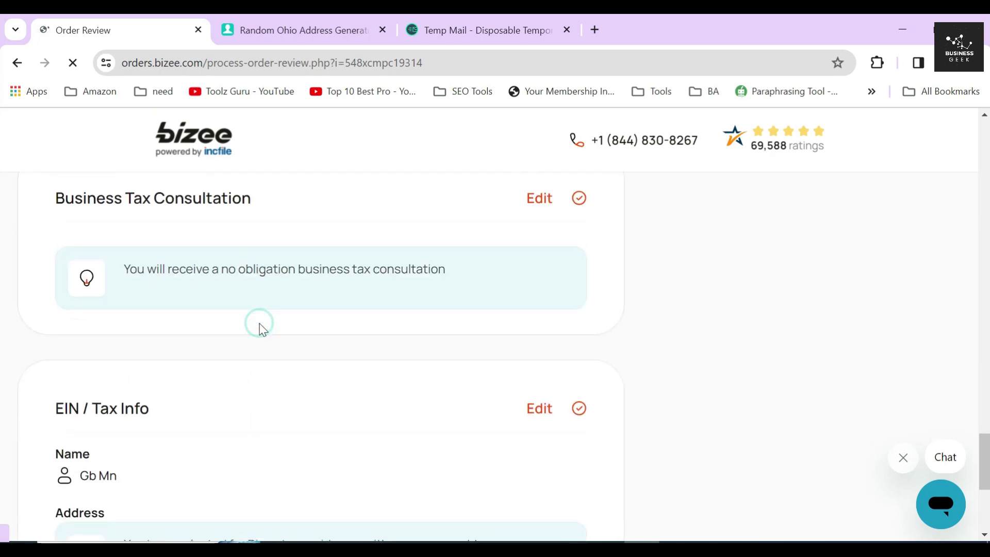
{"action": "scroll", "coordinate": [279, 404], "scroll_direction": "down", "scroll_amount": 5}
{"action": "left_click", "coordinate": [568, 418]}
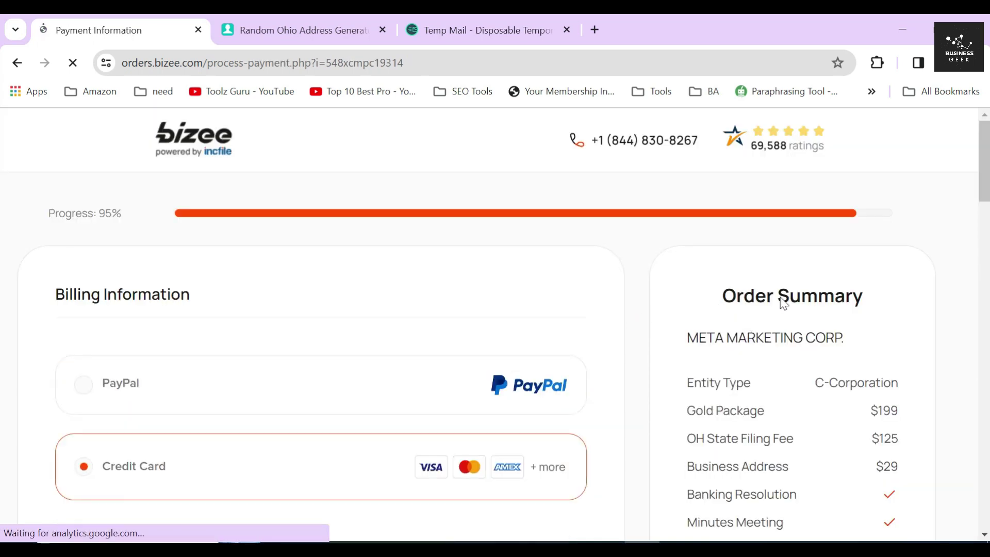
- Highlight the Order Summary and its $353 order total
{"action": "triple_click", "coordinate": [783, 303]}
{"action": "scroll", "coordinate": [871, 319], "scroll_direction": "down", "scroll_amount": 4}
{"action": "left_click_drag", "start_coordinate": [858, 465], "coordinate": [897, 470]}
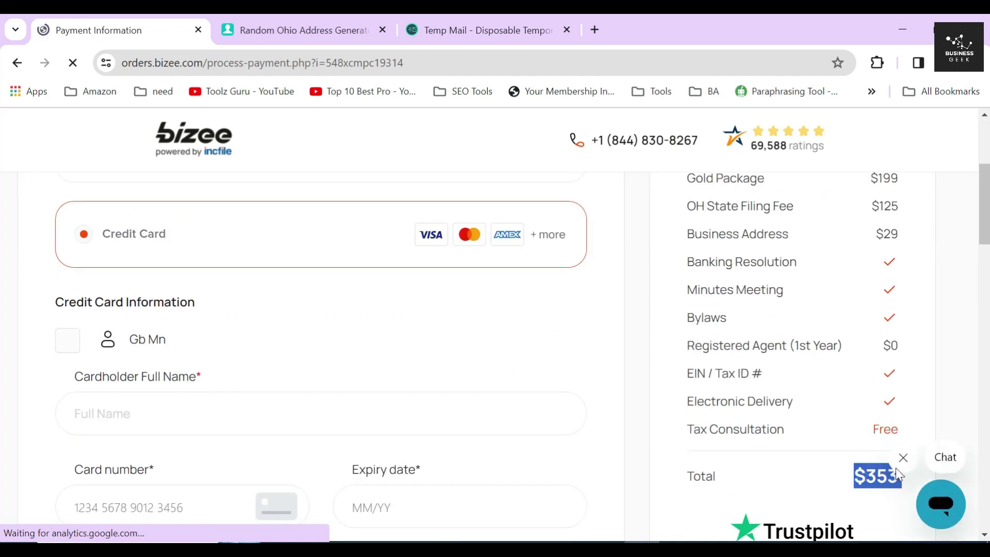
{"action": "scroll", "coordinate": [906, 475], "scroll_direction": "down", "scroll_amount": 3}
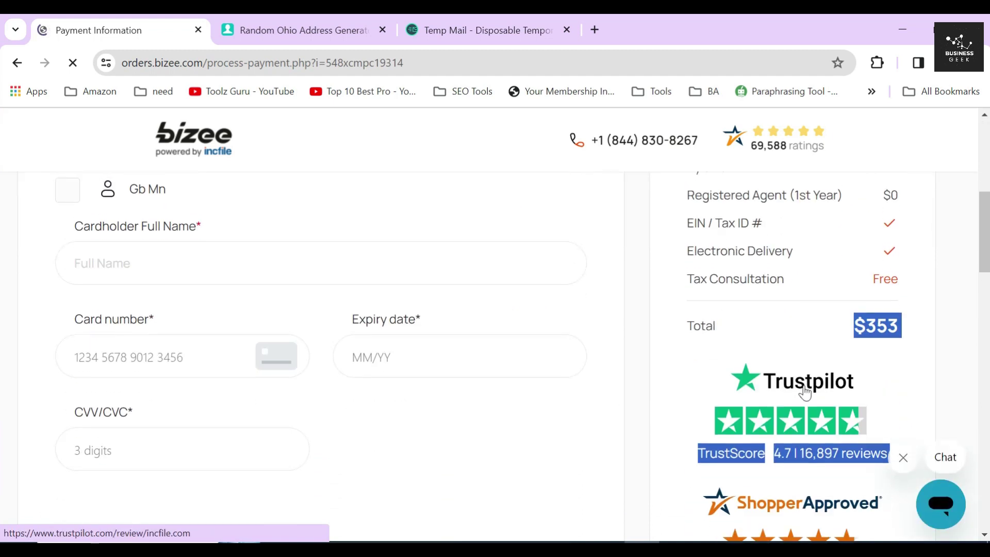
{"action": "left_click", "coordinate": [807, 317]}
{"action": "scroll", "coordinate": [807, 317], "scroll_direction": "up", "scroll_amount": 6}
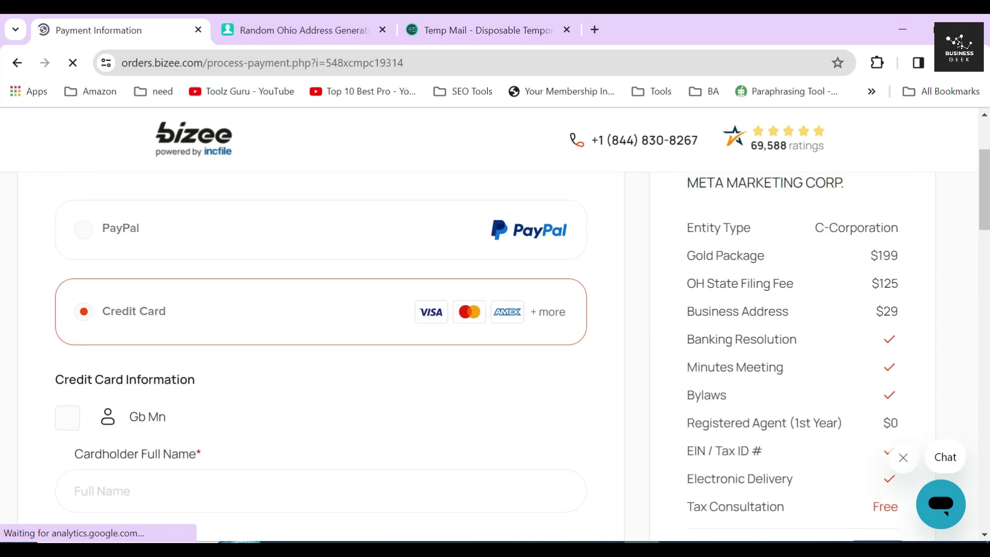
- Look over the Billing Address section and highlight the $353 total again
{"action": "scroll", "coordinate": [48, 307], "scroll_direction": "down", "scroll_amount": 2}
{"action": "scroll", "coordinate": [56, 303], "scroll_direction": "down", "scroll_amount": 9}
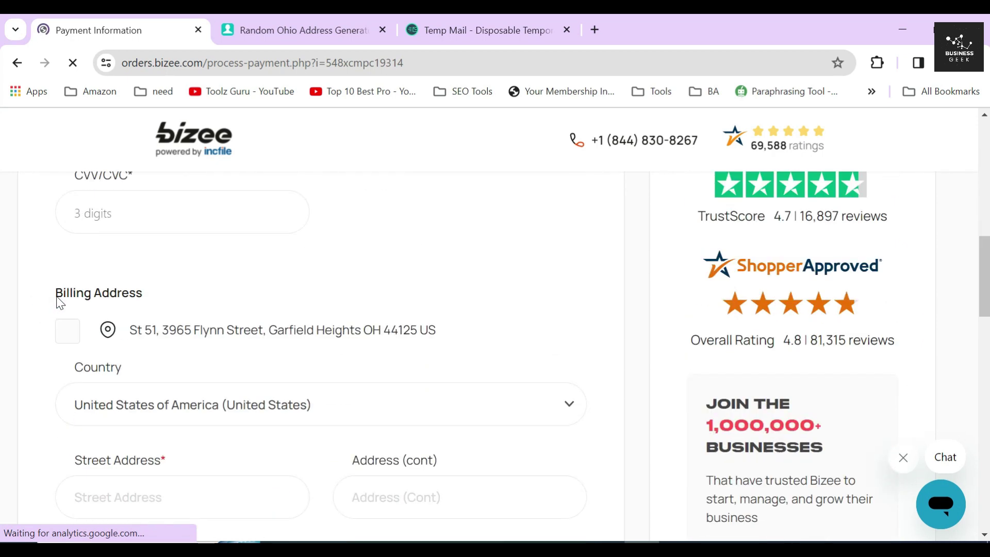
{"action": "left_click_drag", "start_coordinate": [56, 298], "coordinate": [188, 289]}
{"action": "left_click", "coordinate": [188, 289]}
{"action": "scroll", "coordinate": [561, 315], "scroll_direction": "up", "scroll_amount": 3}
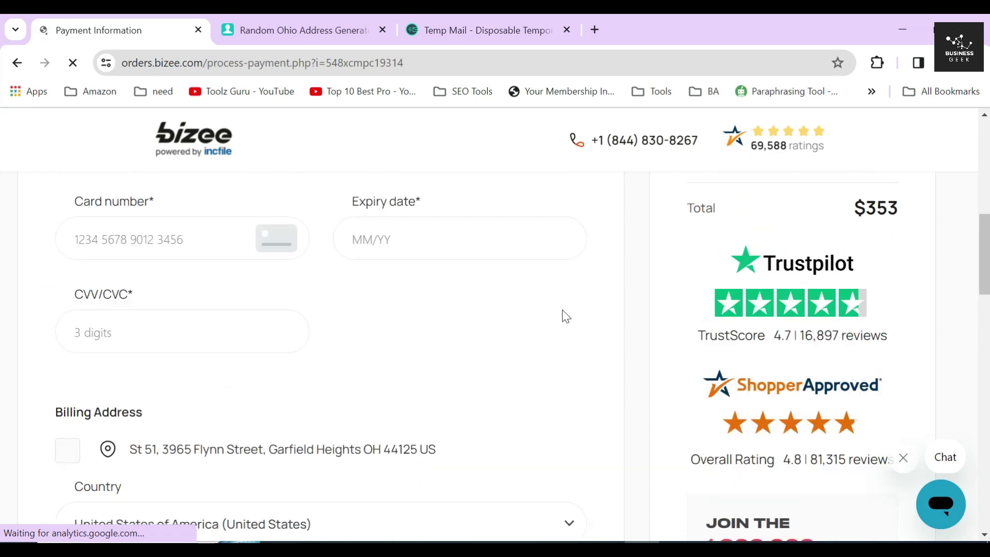
{"action": "left_click_drag", "start_coordinate": [851, 244], "coordinate": [924, 241]}
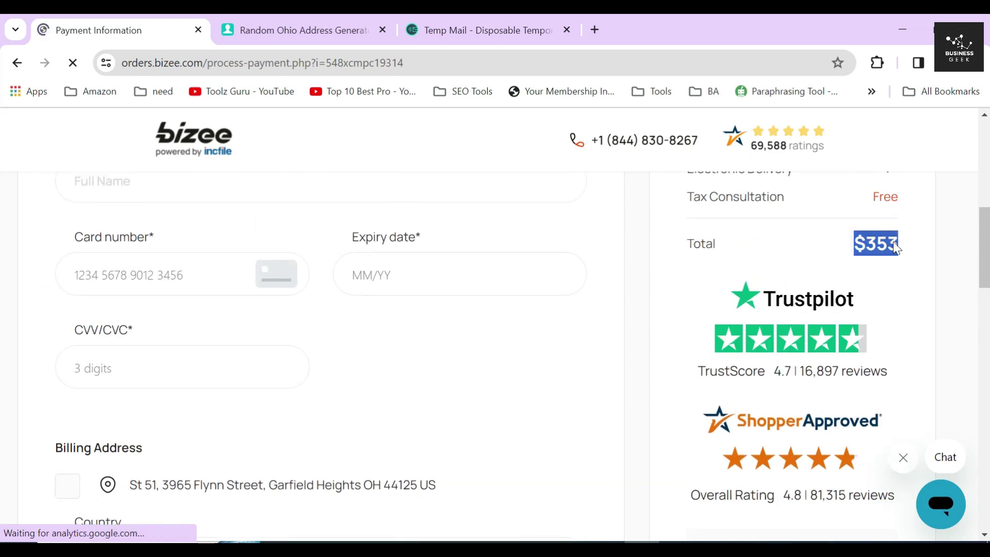